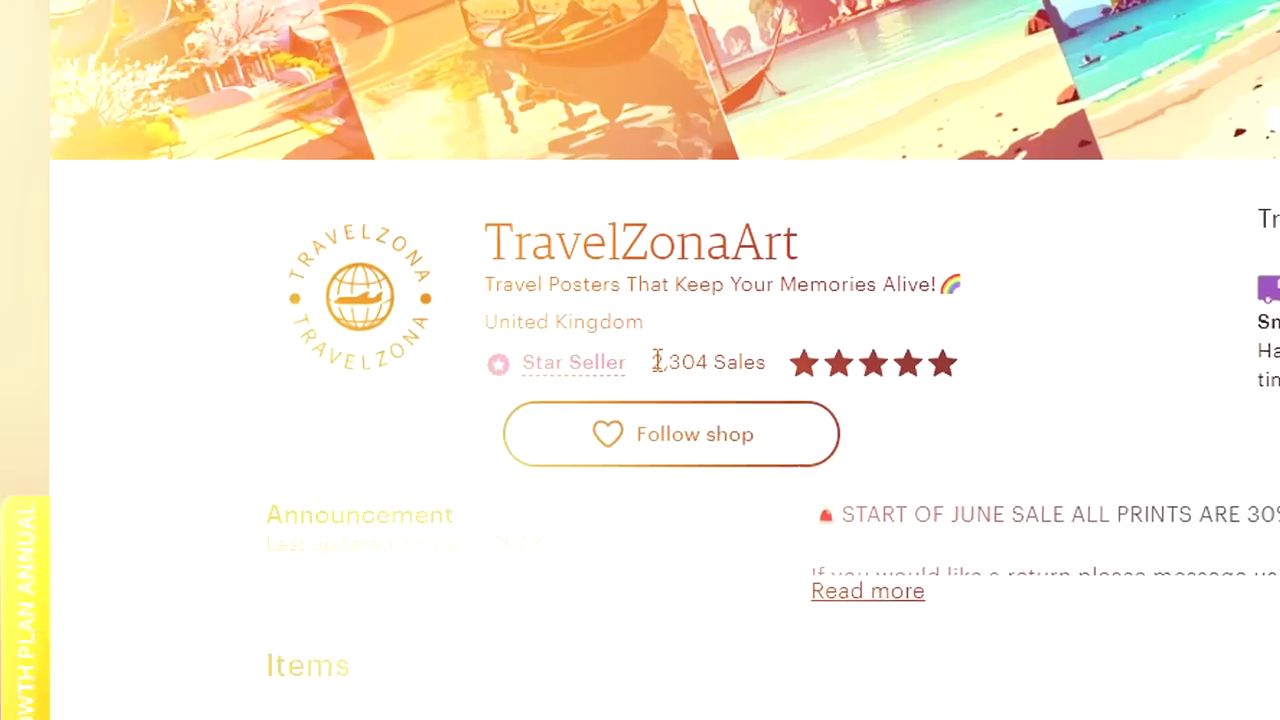
Highlight the shop's 2,304 sales count, then clear the highlight.
{"action": "left_click_drag", "start_coordinate": [655, 366], "coordinate": [806, 373]}
{"action": "left_click", "coordinate": [818, 378]}
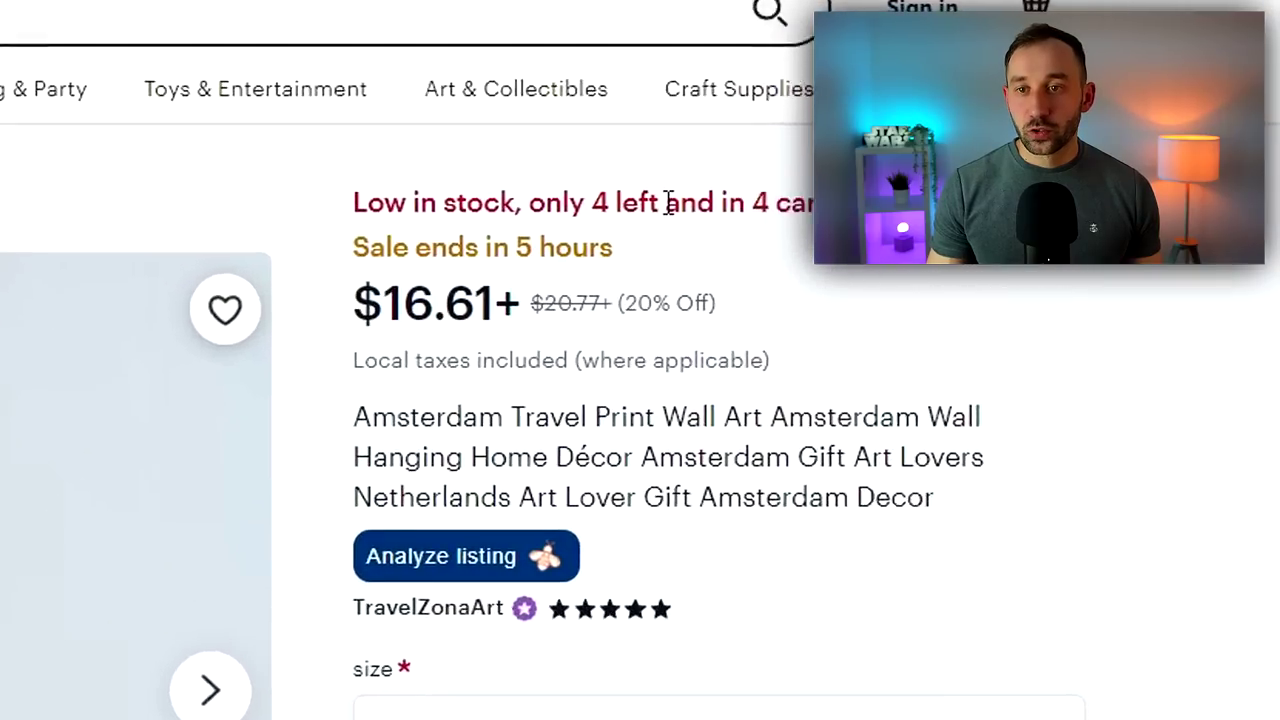
{"action": "left_click_drag", "start_coordinate": [585, 227], "coordinate": [800, 245]}
{"action": "left_click", "coordinate": [800, 255]}
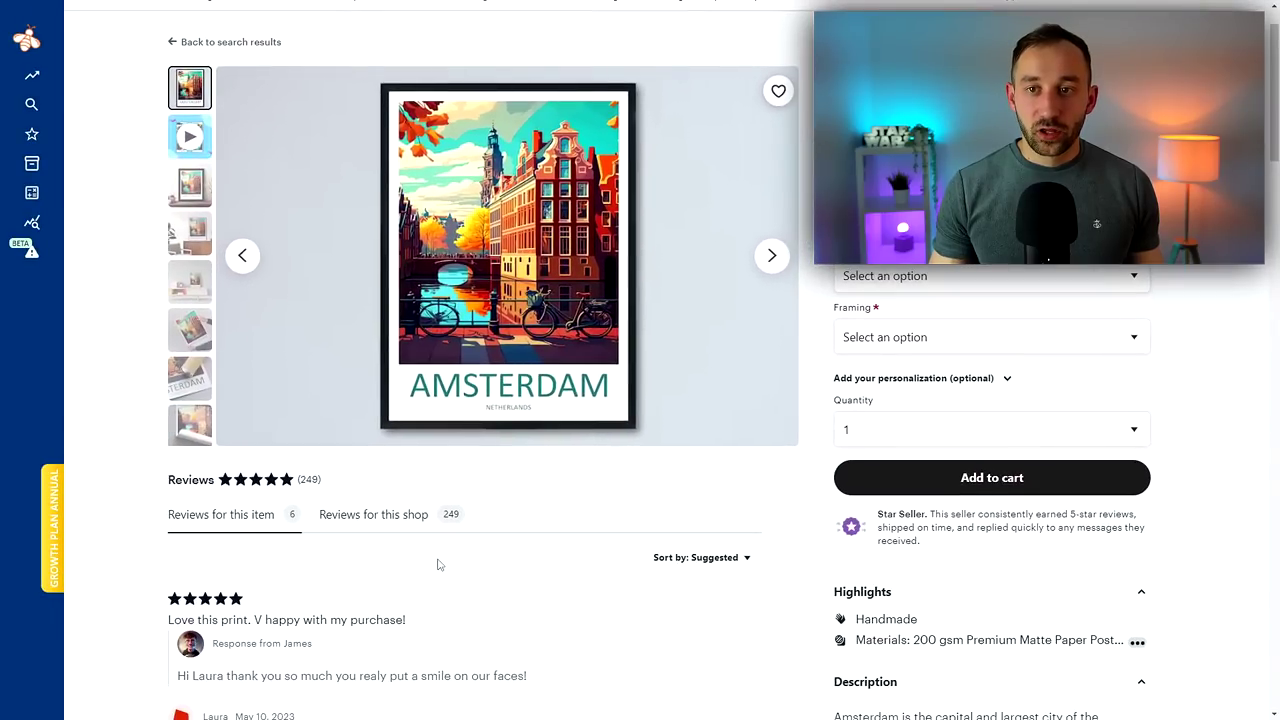
Show reviews for the whole shop and sort them by Most recent.
{"action": "scroll", "coordinate": [437, 565], "scroll_direction": "down", "scroll_amount": 2}
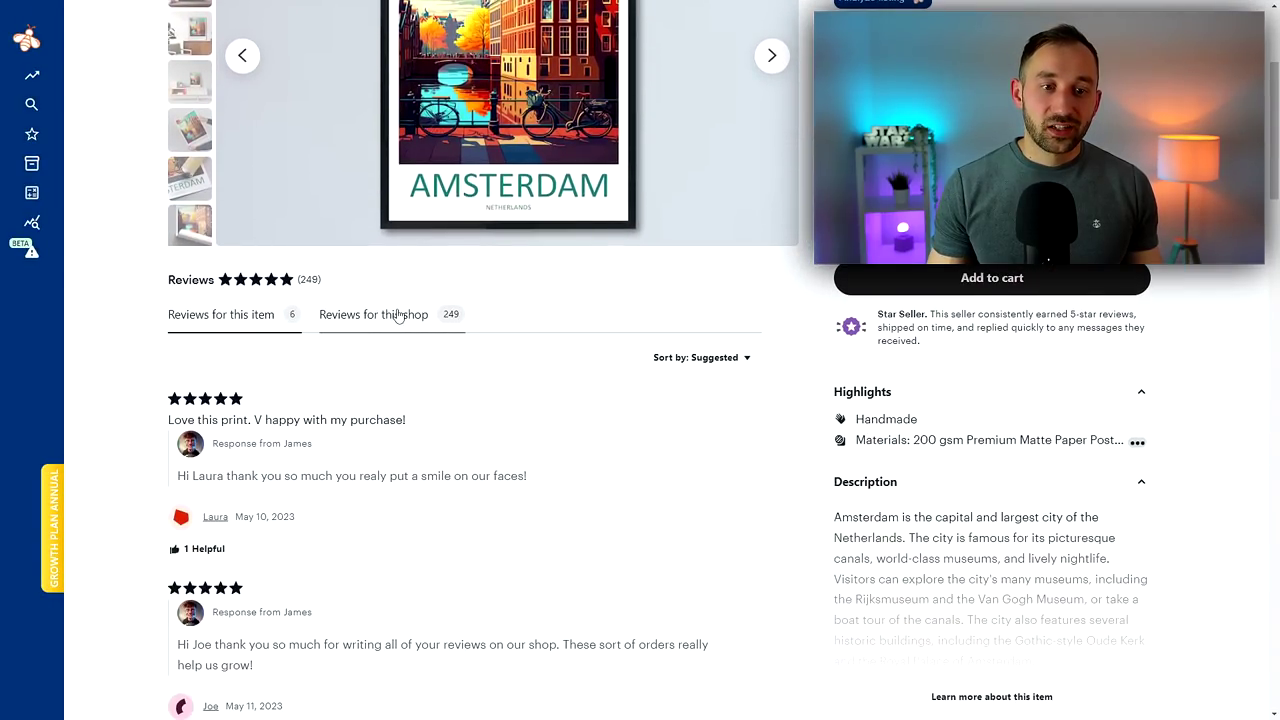
{"action": "left_click", "coordinate": [412, 335]}
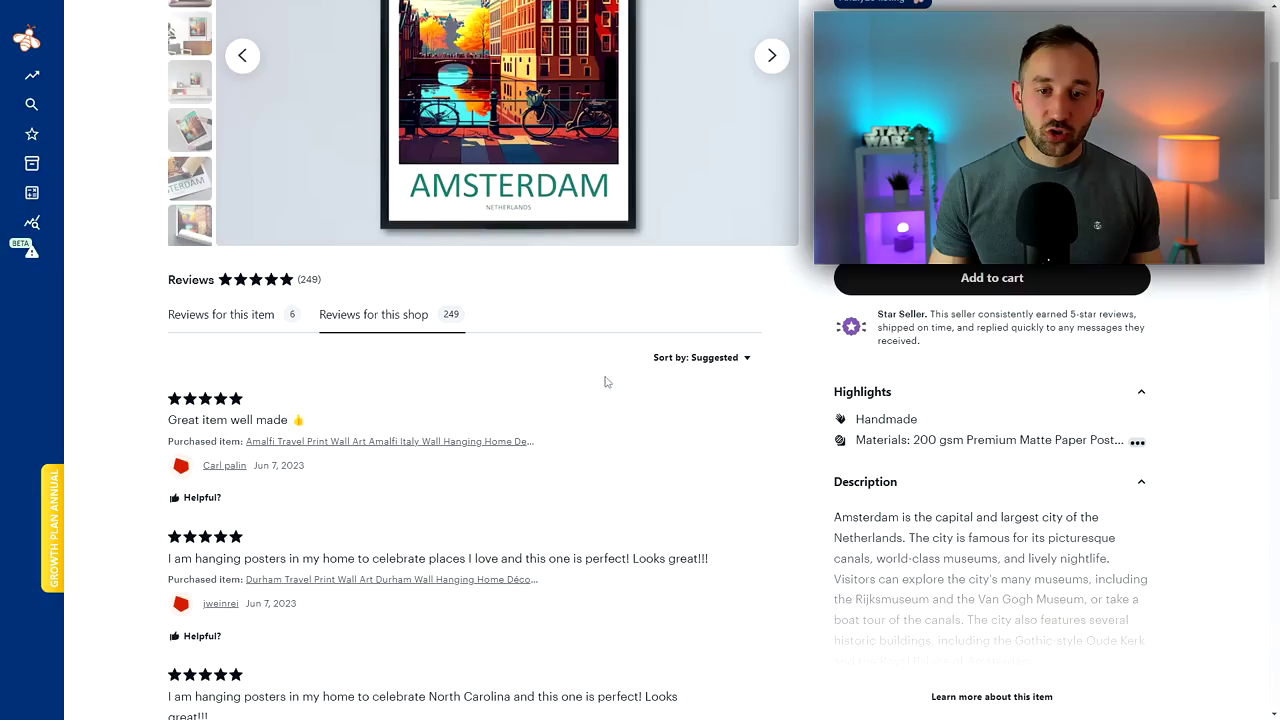
{"action": "left_click", "coordinate": [709, 368]}
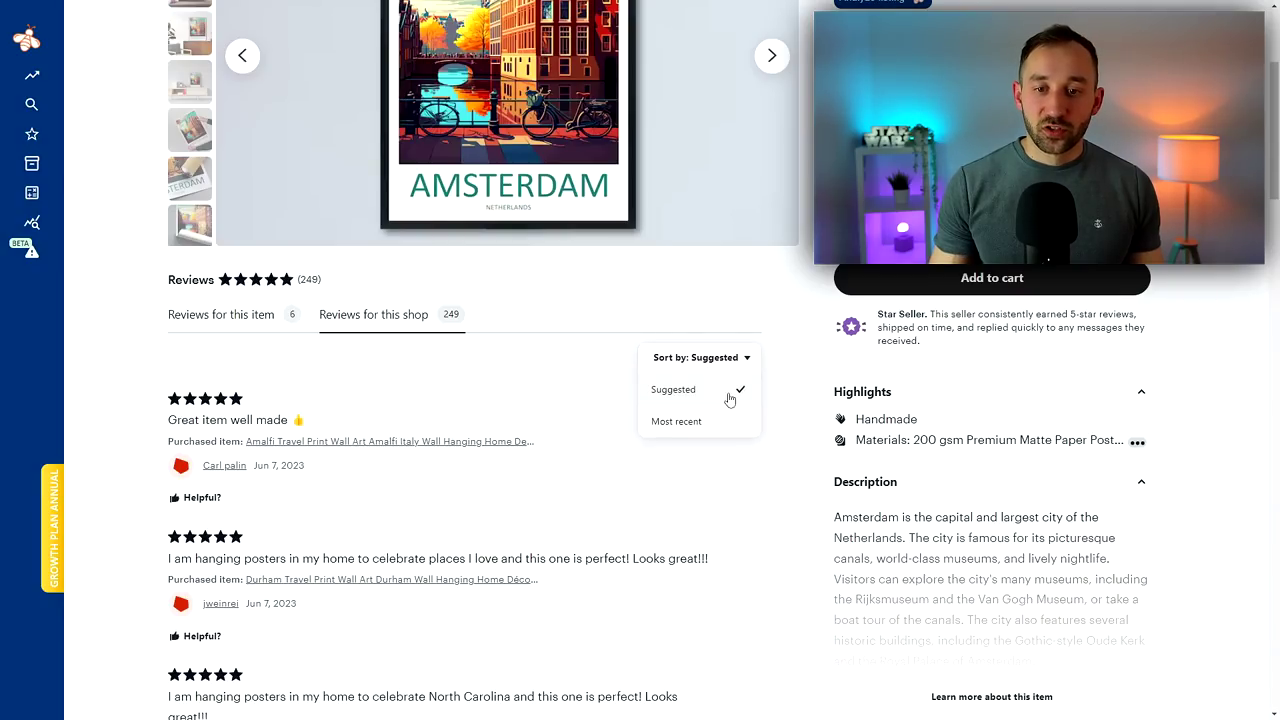
{"action": "left_click", "coordinate": [717, 420]}
{"action": "scroll", "coordinate": [647, 436], "scroll_direction": "down", "scroll_amount": 1}
{"action": "scroll", "coordinate": [647, 436], "scroll_direction": "down", "scroll_amount": 2}
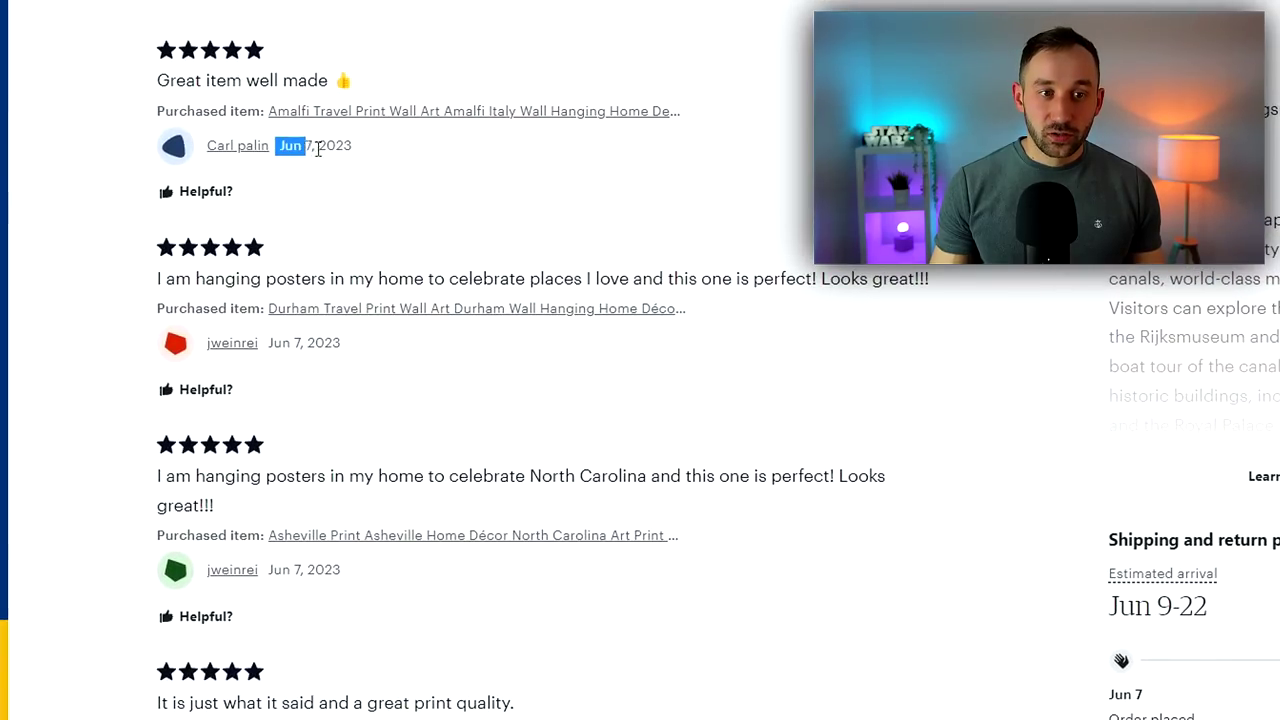
Check the latest review date and highlight the listing's 70 favorites count.
{"action": "left_click", "coordinate": [358, 590]}
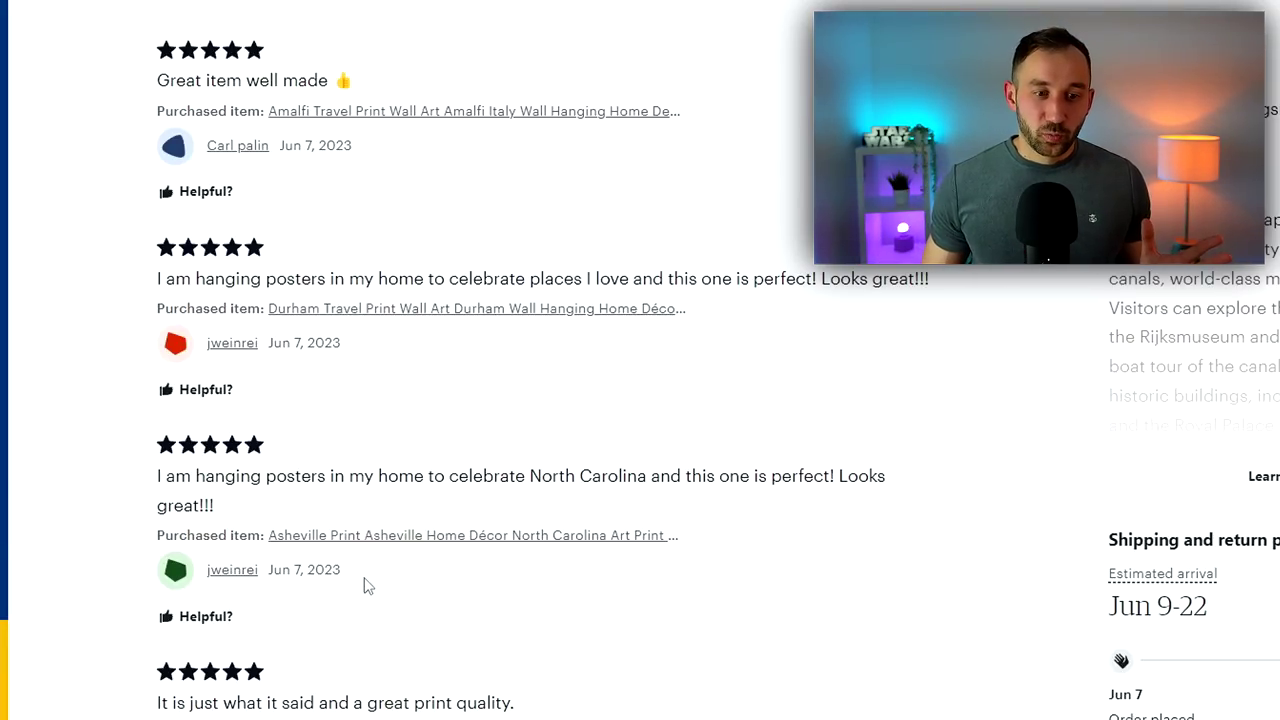
{"action": "scroll", "coordinate": [366, 585], "scroll_direction": "down", "scroll_amount": 15}
{"action": "scroll", "coordinate": [239, 336], "scroll_direction": "up", "scroll_amount": 1}
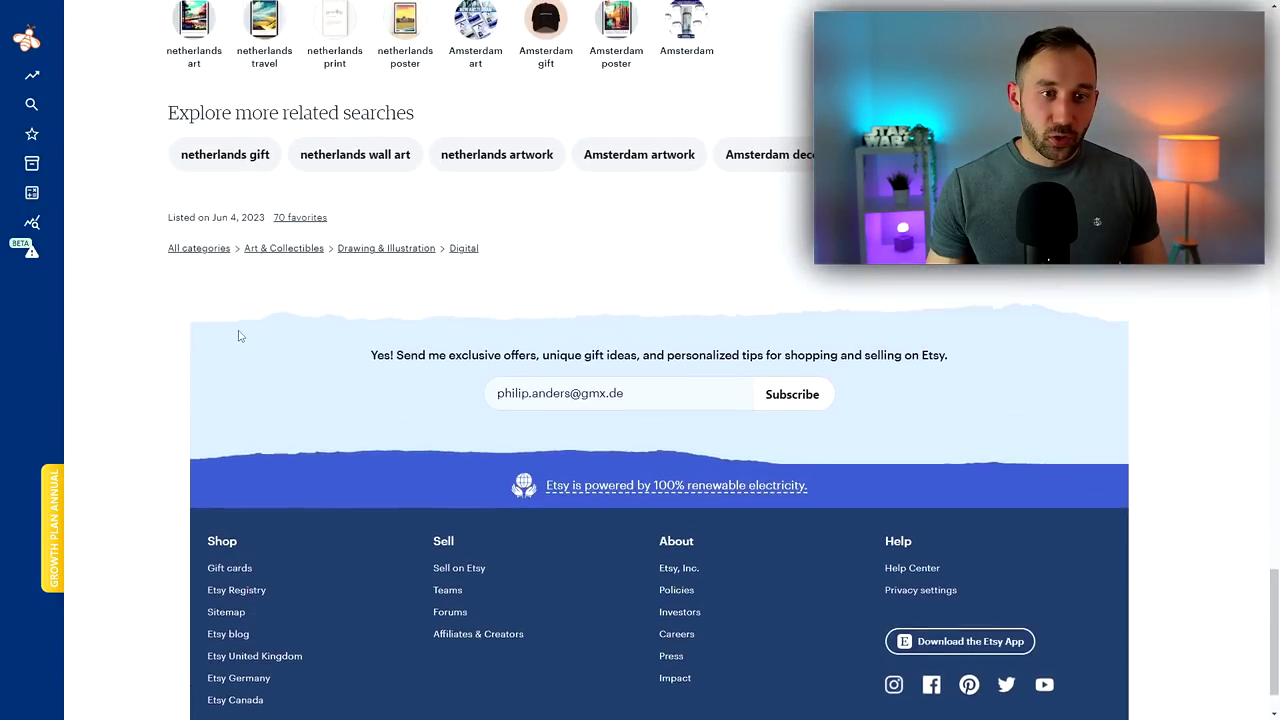
{"action": "left_click_drag", "start_coordinate": [328, 217], "coordinate": [274, 221]}
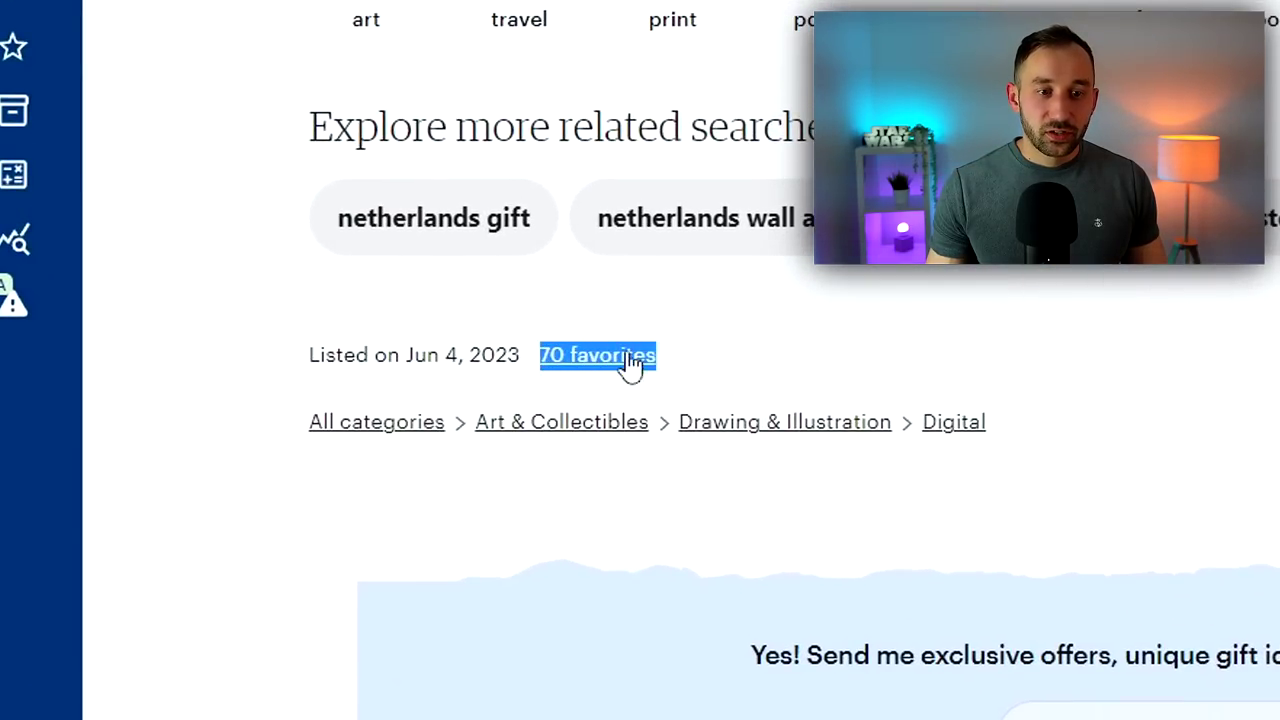
{"action": "left_click", "coordinate": [727, 357]}
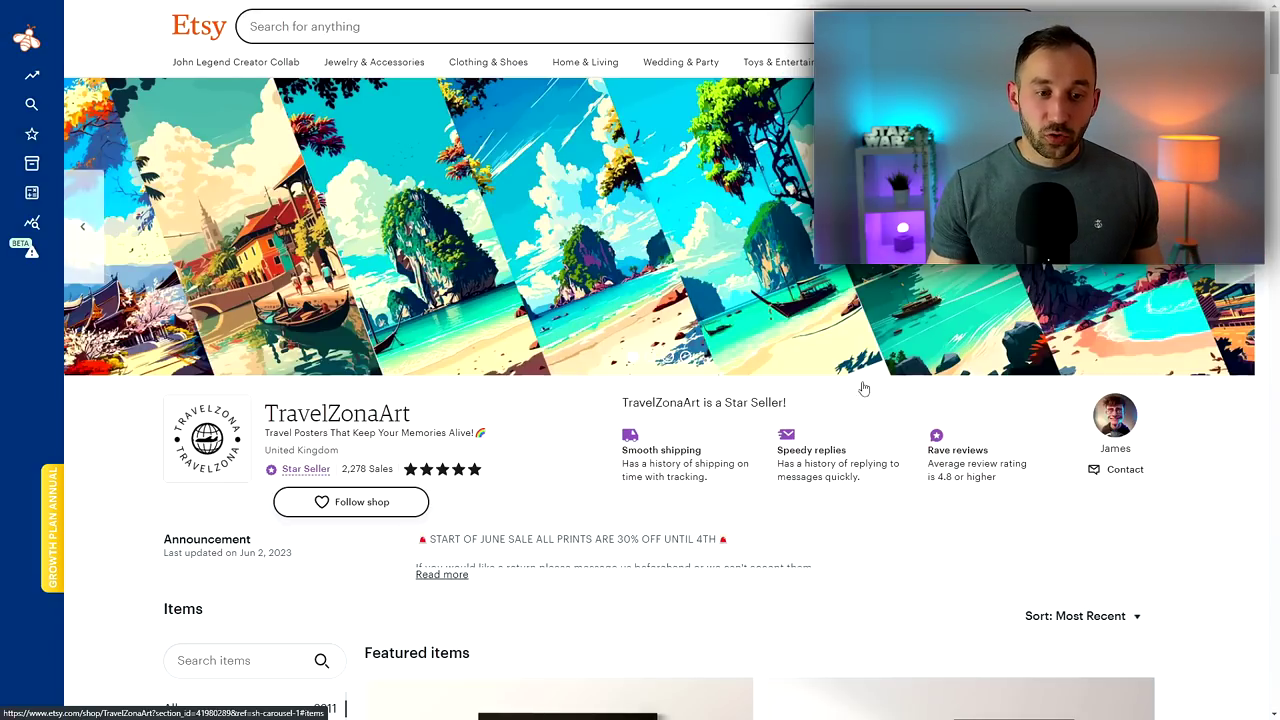
Scroll down the shop page and highlight the shop's 2023 start year.
{"action": "scroll", "coordinate": [486, 394], "scroll_direction": "down", "scroll_amount": 5}
{"action": "scroll", "coordinate": [320, 590], "scroll_direction": "down", "scroll_amount": 20}
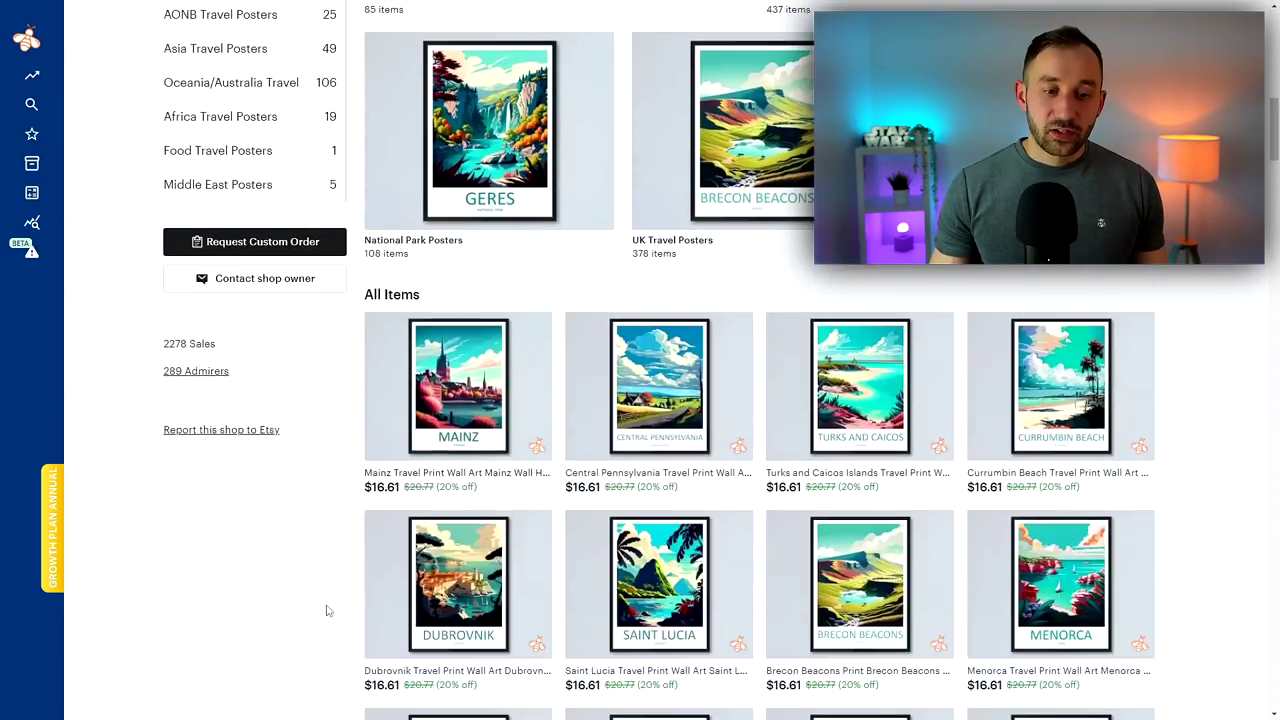
{"action": "scroll", "coordinate": [332, 599], "scroll_direction": "down", "scroll_amount": 20}
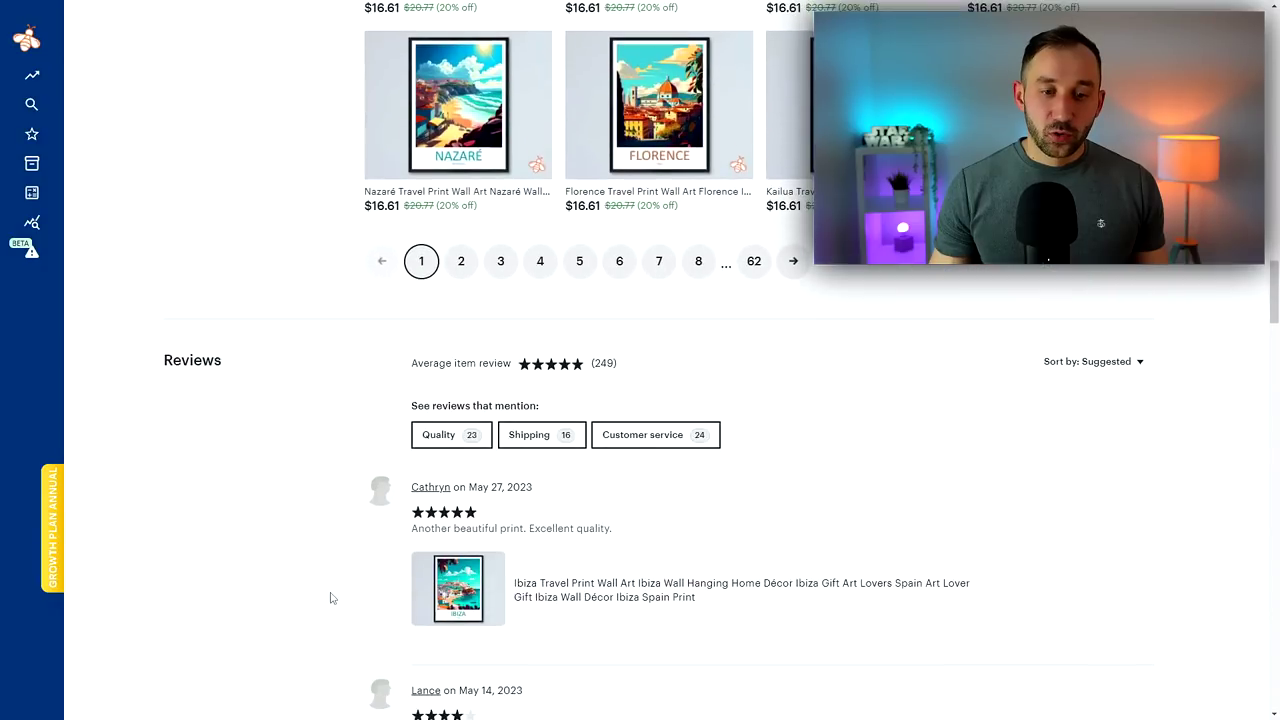
{"action": "scroll", "coordinate": [400, 440], "scroll_direction": "down", "scroll_amount": 10}
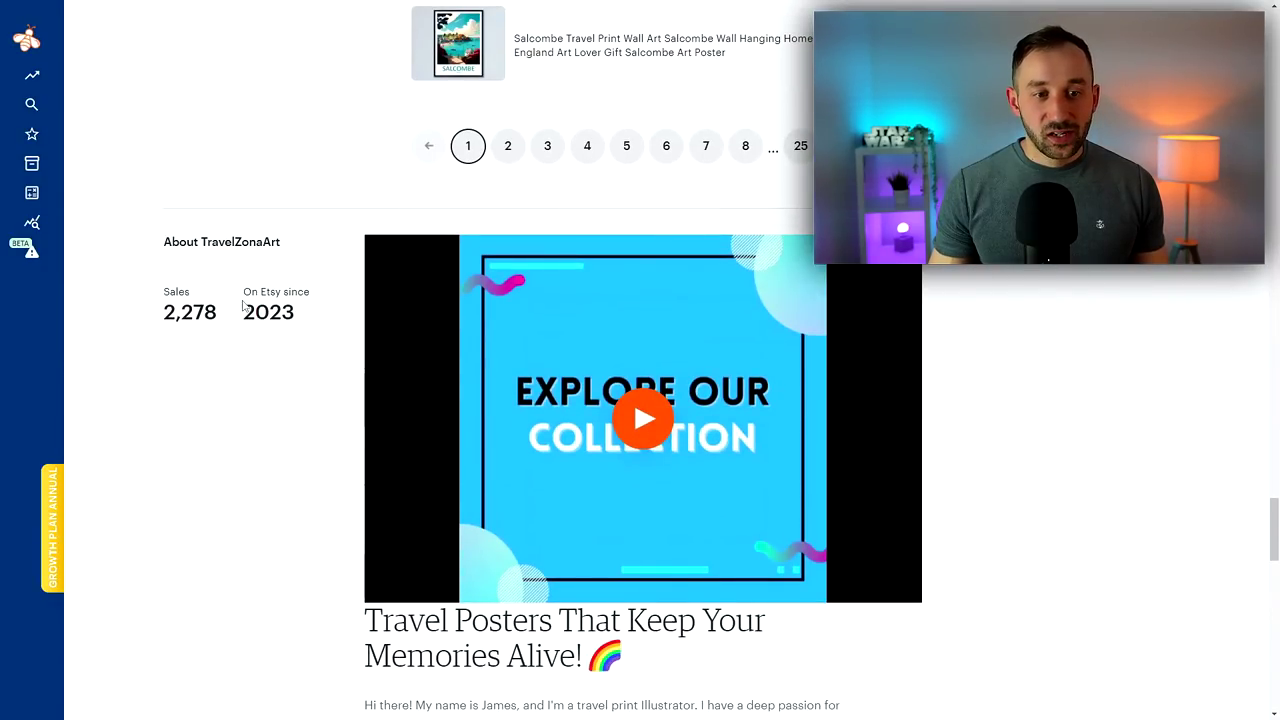
{"action": "left_click_drag", "start_coordinate": [245, 313], "coordinate": [296, 314]}
{"action": "left_click", "coordinate": [296, 319]}
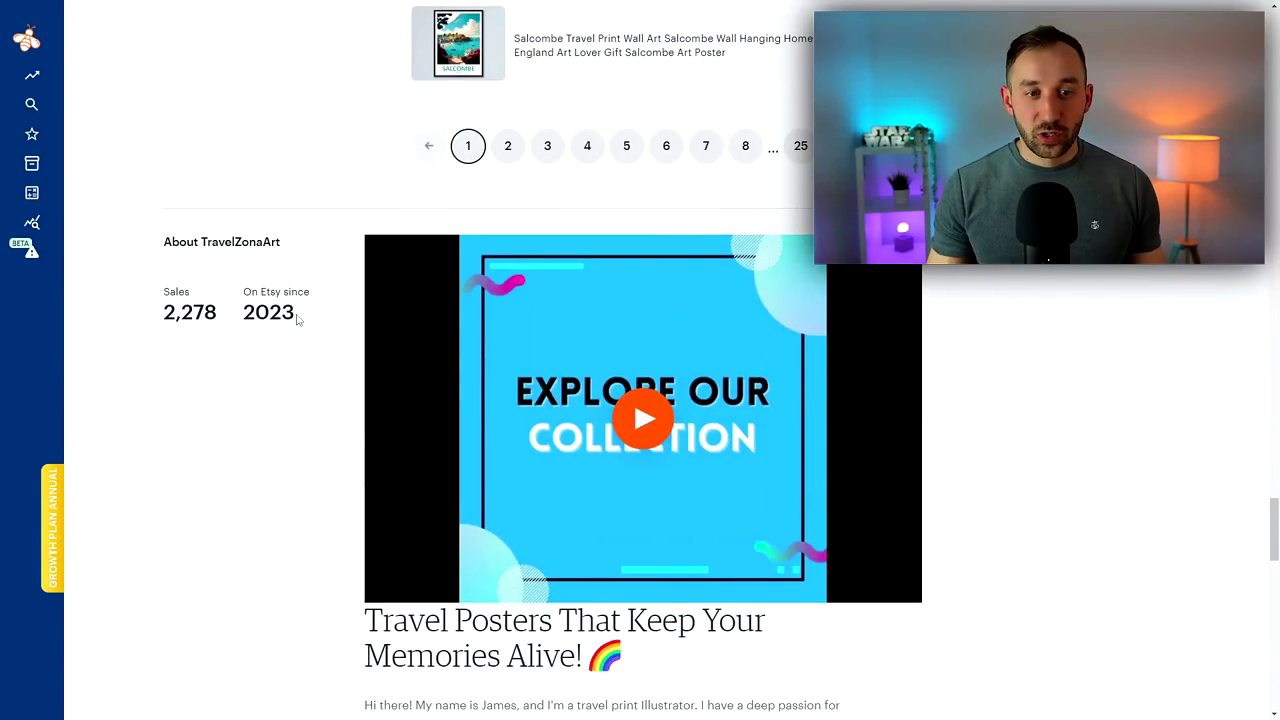
{"action": "scroll", "coordinate": [296, 316], "scroll_direction": "up", "scroll_amount": 2}
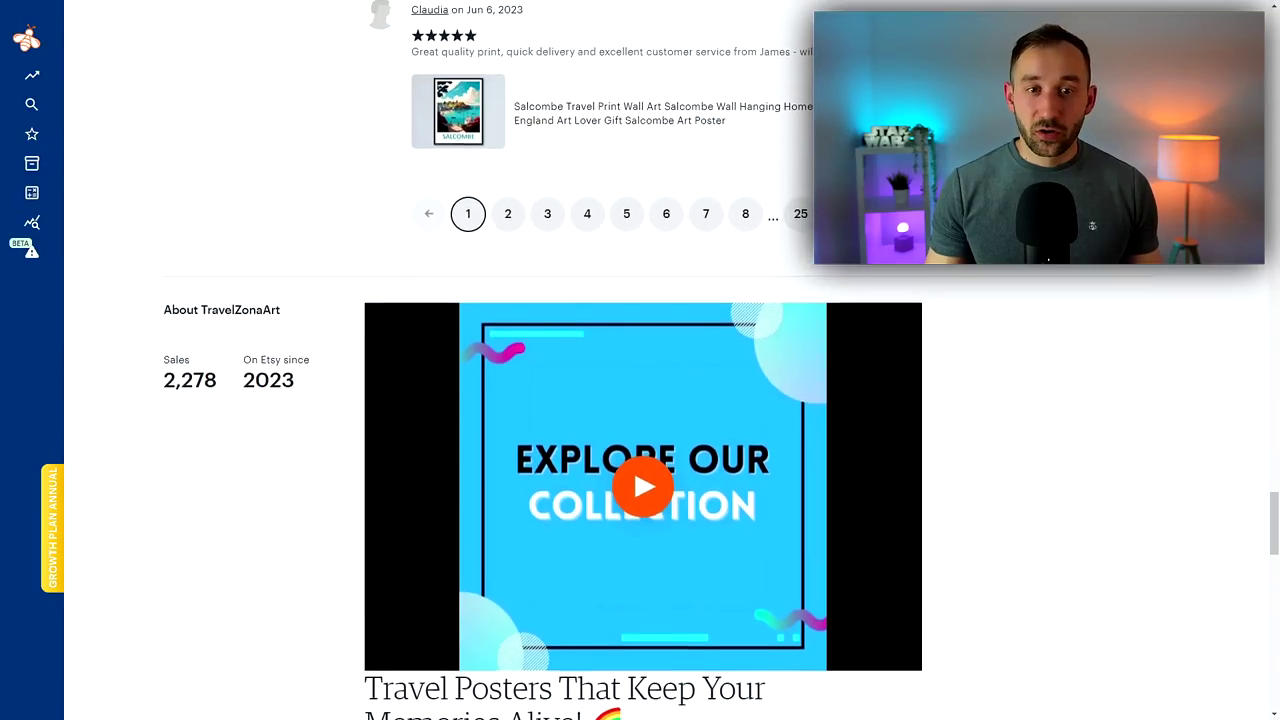
Jump to page 25 of the shop reviews, then return to the page top.
{"action": "left_click_drag", "start_coordinate": [1277, 508], "coordinate": [1275, 308]}
{"action": "scroll", "coordinate": [751, 391], "scroll_direction": "down", "scroll_amount": 8}
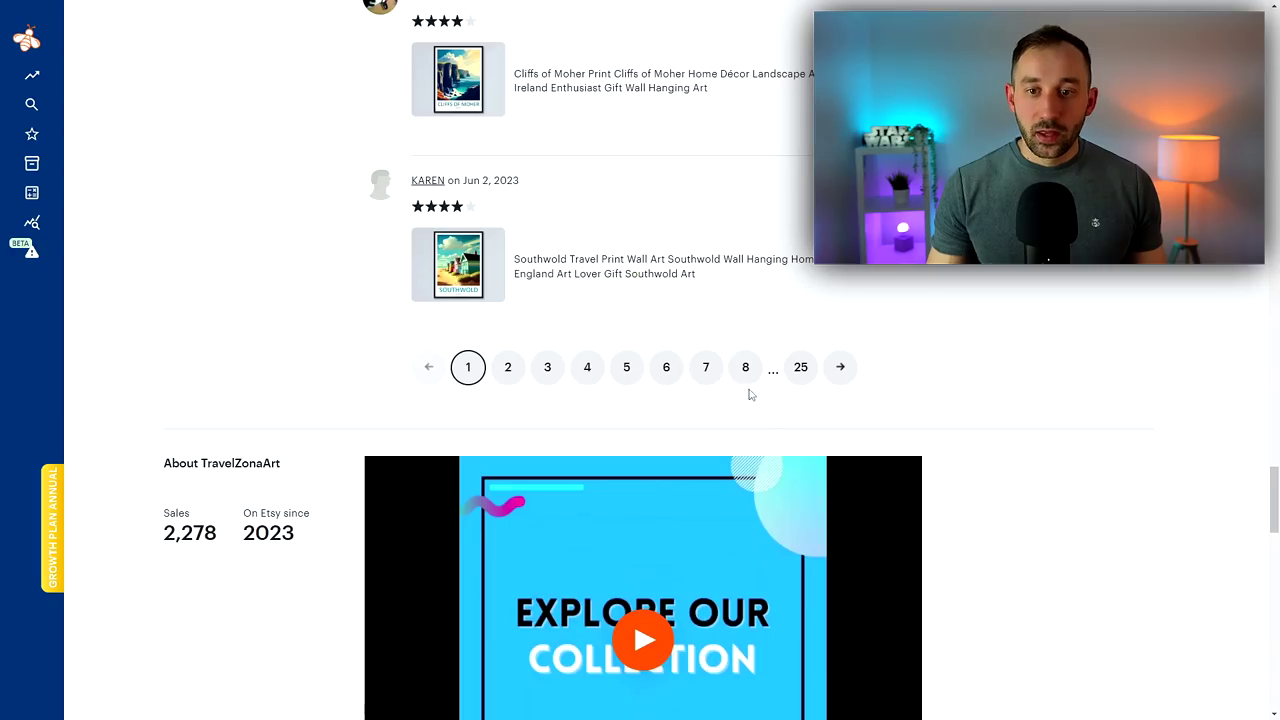
{"action": "left_click", "coordinate": [801, 368]}
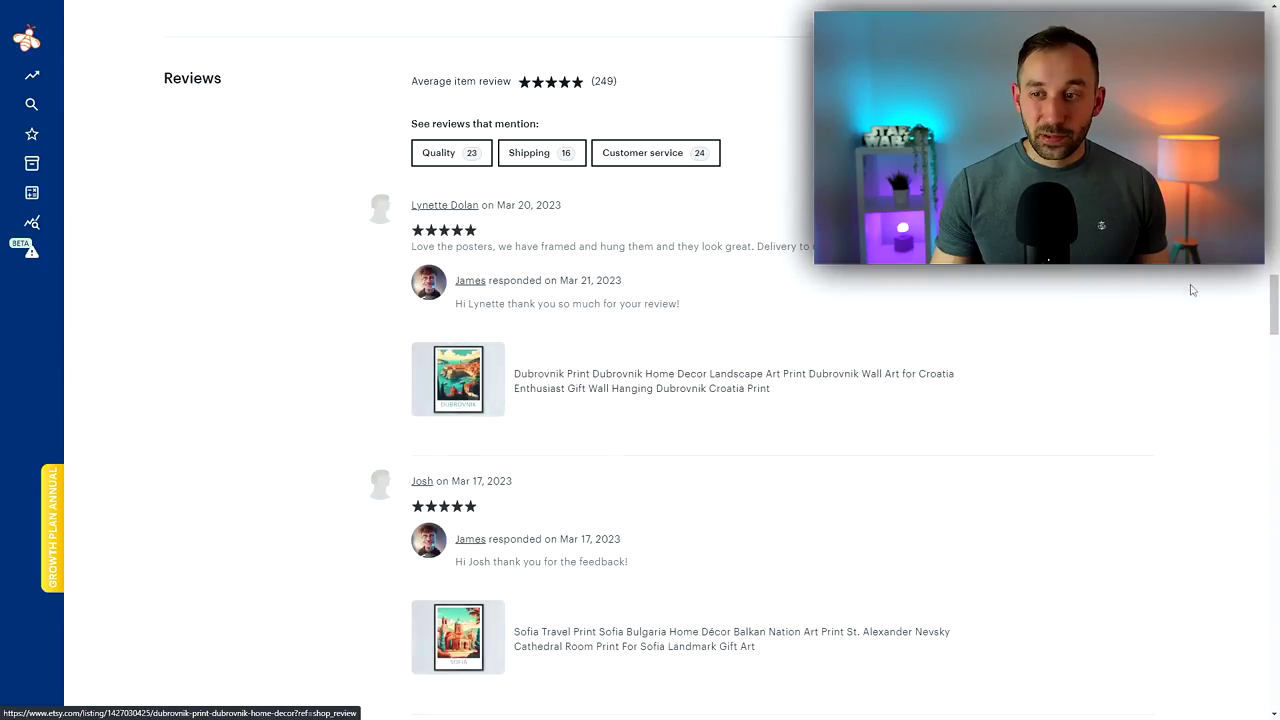
{"action": "left_click_drag", "start_coordinate": [1275, 360], "coordinate": [1264, 476]}
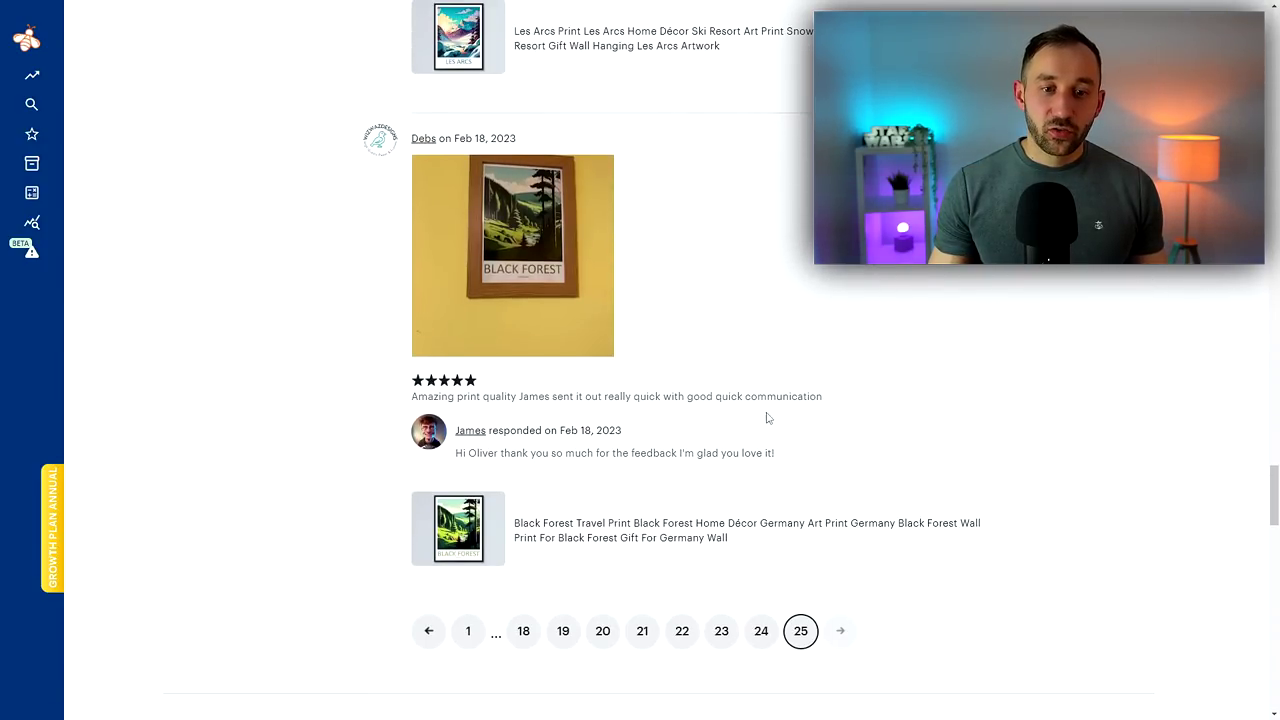
{"action": "scroll", "coordinate": [575, 468], "scroll_direction": "up", "scroll_amount": 1}
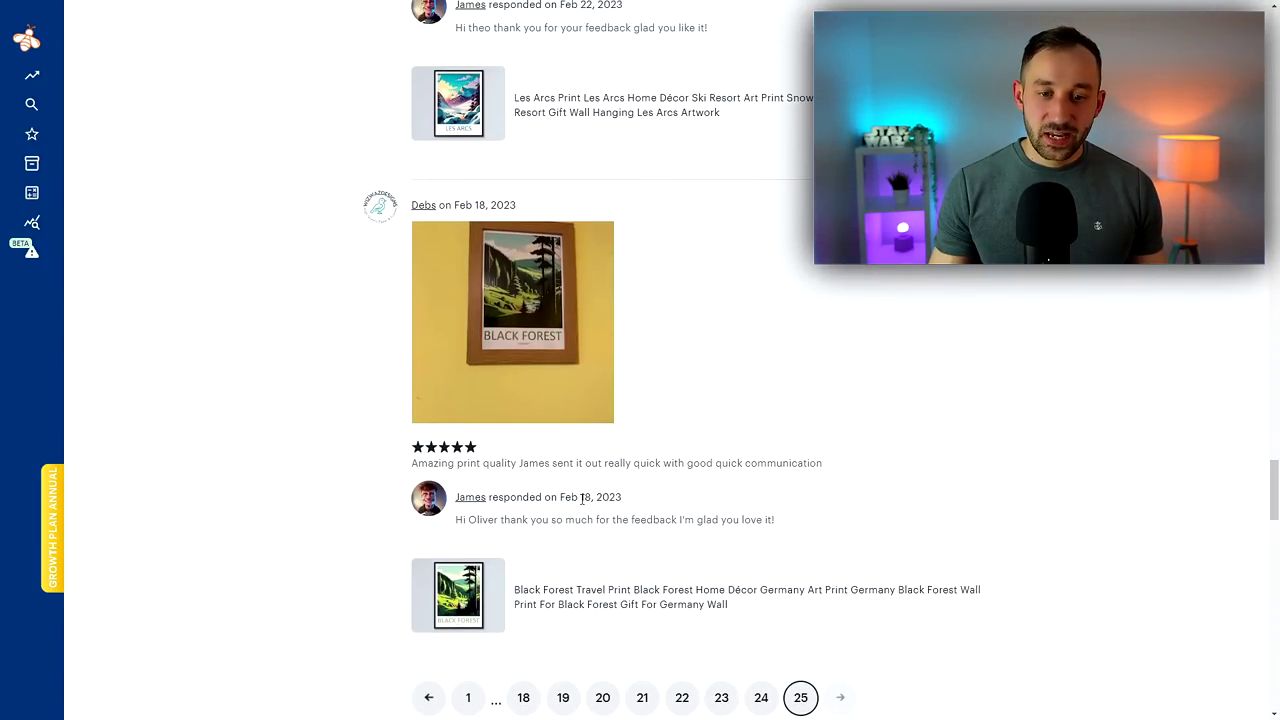
{"action": "scroll", "coordinate": [600, 510], "scroll_direction": "up", "scroll_amount": 1}
{"action": "scroll", "coordinate": [697, 530], "scroll_direction": "up", "scroll_amount": 2}
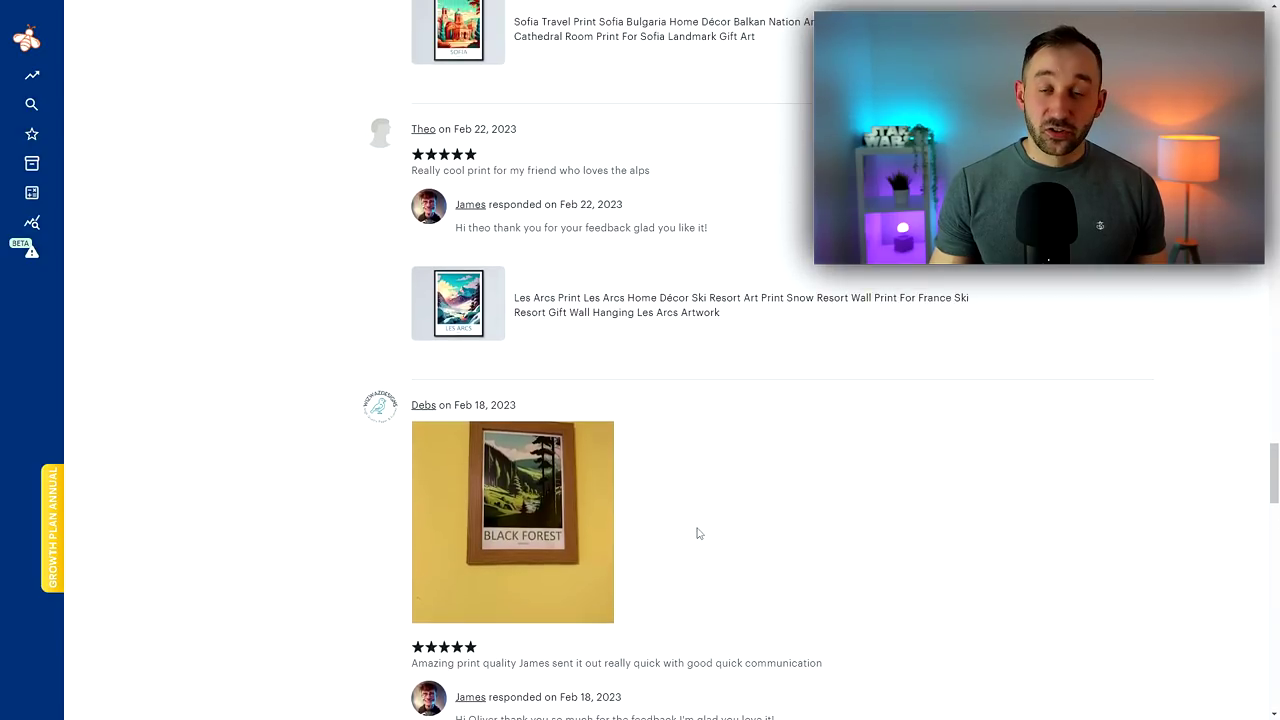
{"action": "scroll", "coordinate": [704, 527], "scroll_direction": "up", "scroll_amount": 4}
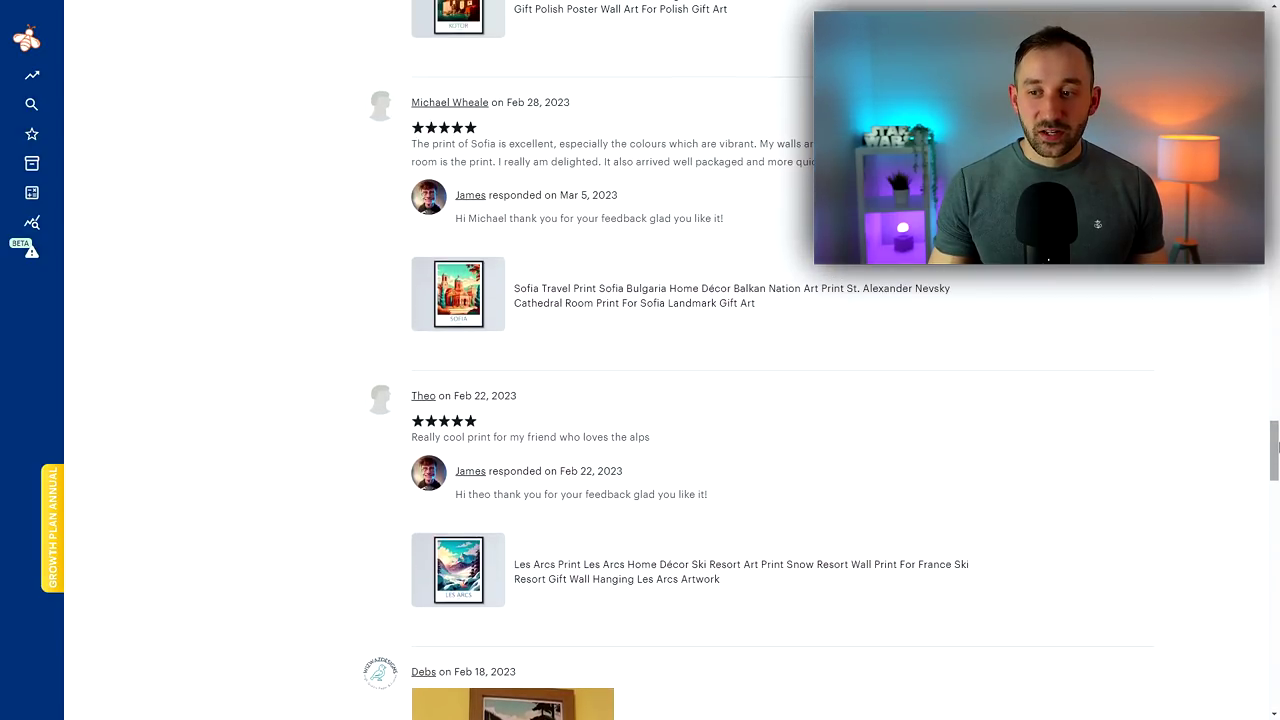
{"action": "scroll", "coordinate": [1275, 428], "scroll_direction": "up", "scroll_amount": 3}
{"action": "scroll", "coordinate": [1275, 428], "scroll_direction": "up", "scroll_amount": 9}
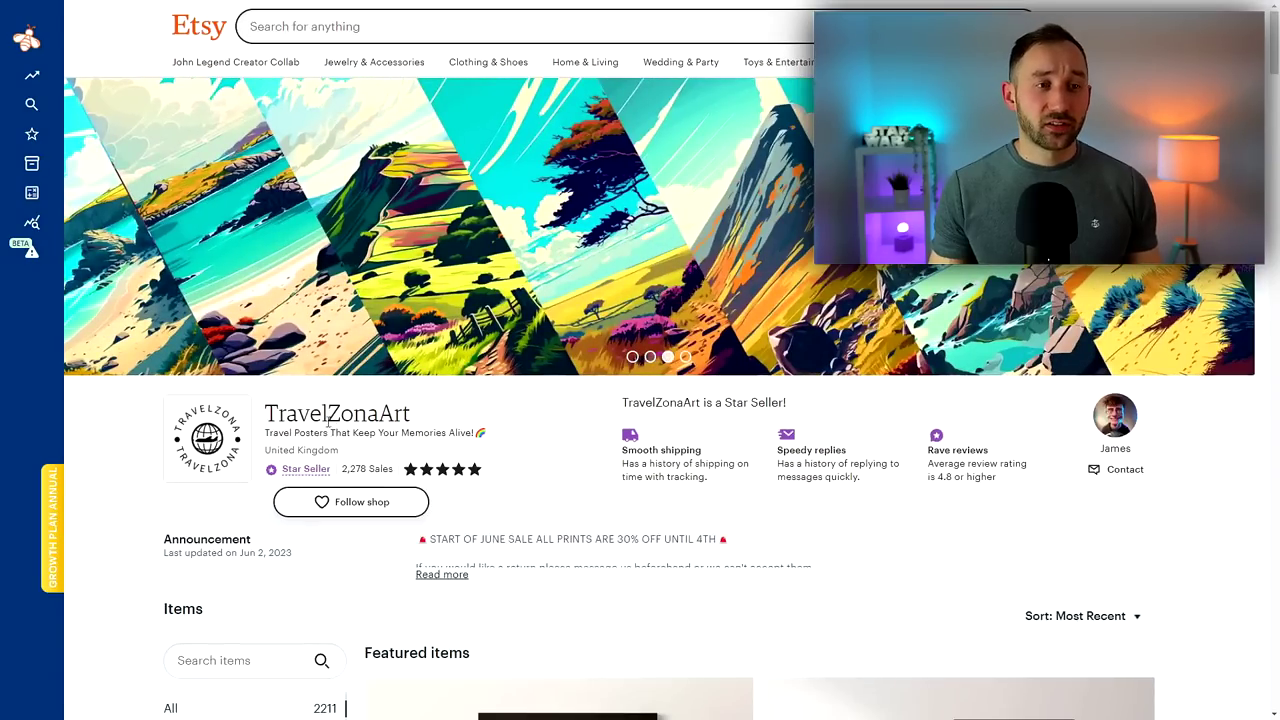
Open Everbee Product Analytics for all 2,211 listings, sorted by views highest first.
{"action": "mouse_move", "coordinate": [50, 90]}
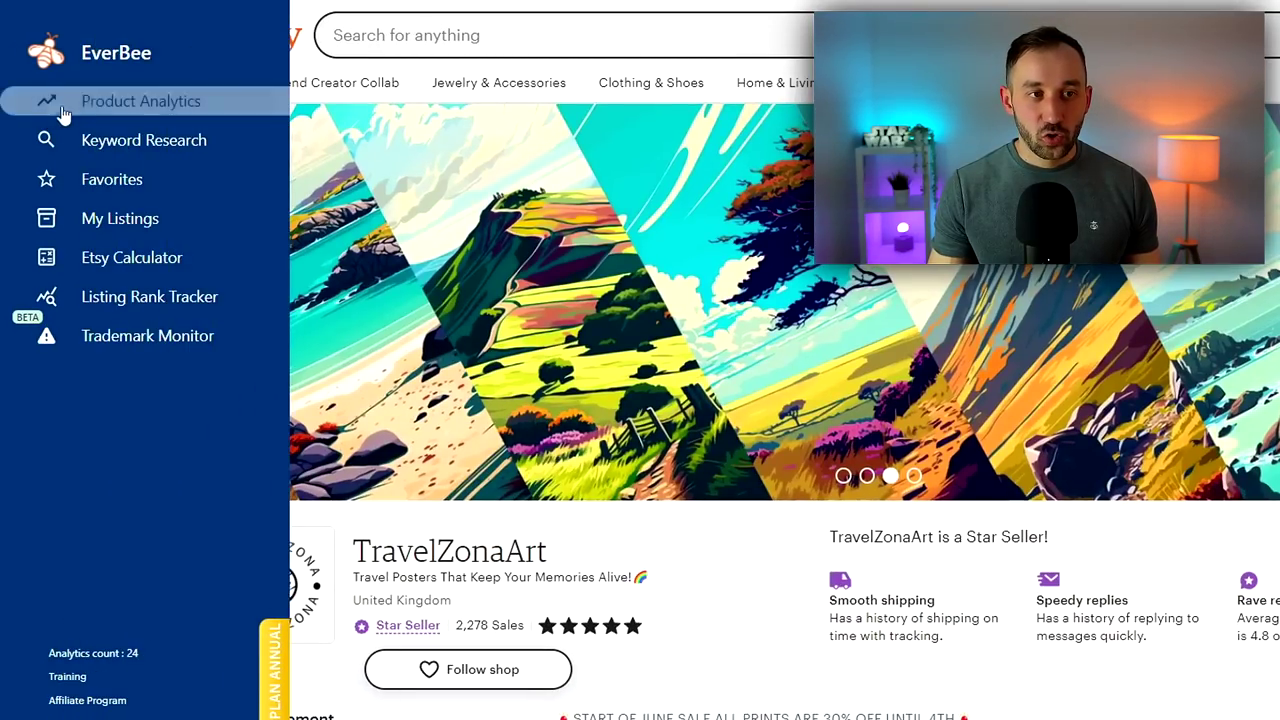
{"action": "left_click", "coordinate": [85, 108]}
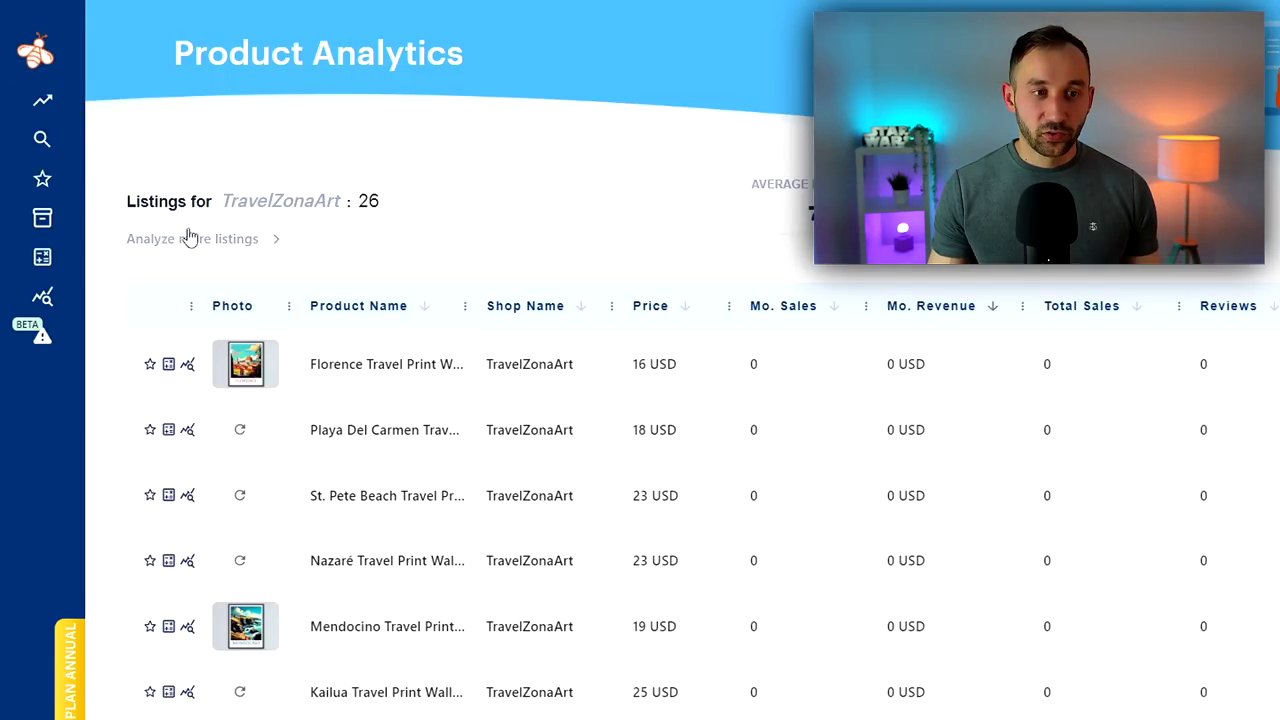
{"action": "left_click", "coordinate": [232, 240]}
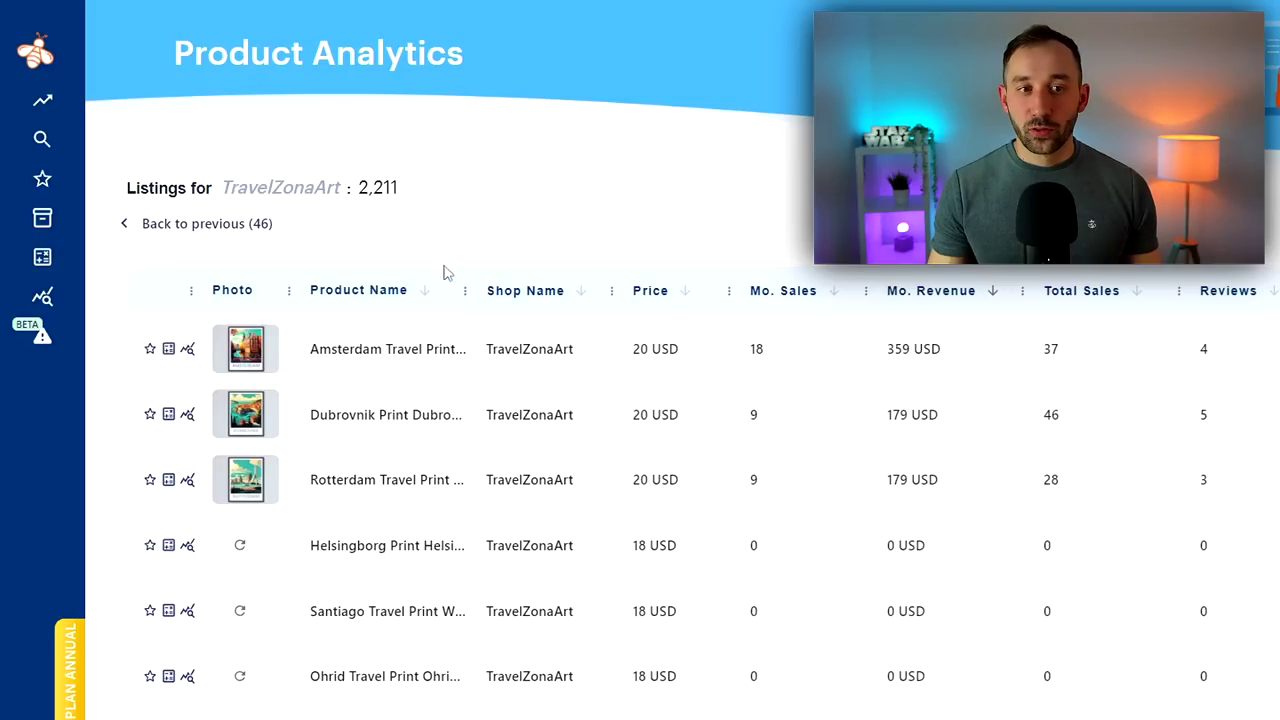
{"action": "scroll", "coordinate": [1071, 409], "scroll_direction": "right", "scroll_amount": 5}
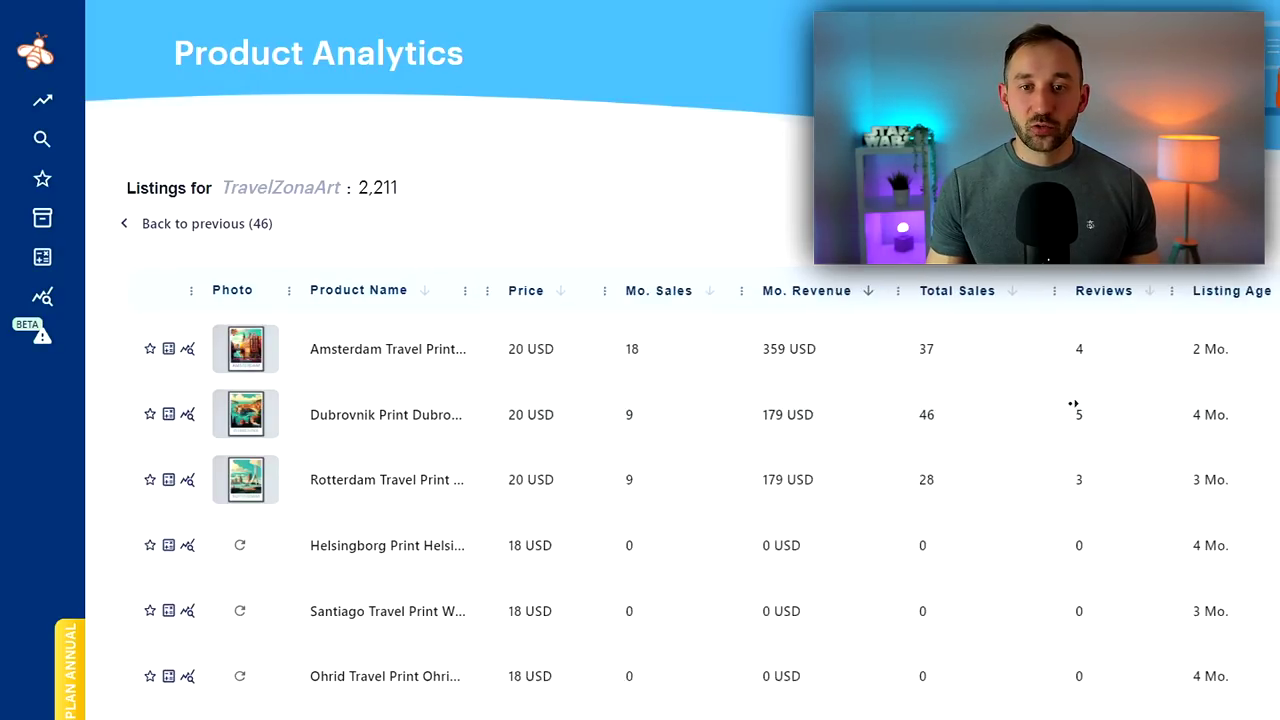
{"action": "scroll", "coordinate": [929, 383], "scroll_direction": "left", "scroll_amount": 3}
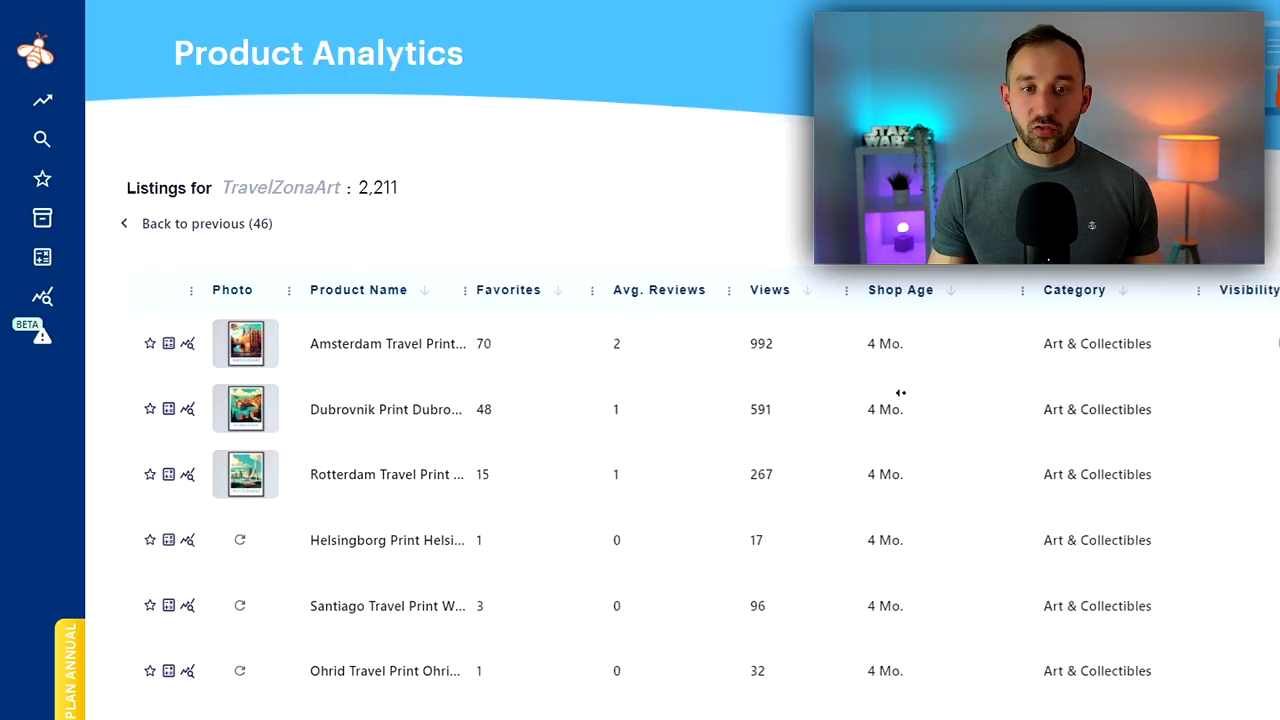
{"action": "left_click", "coordinate": [843, 298]}
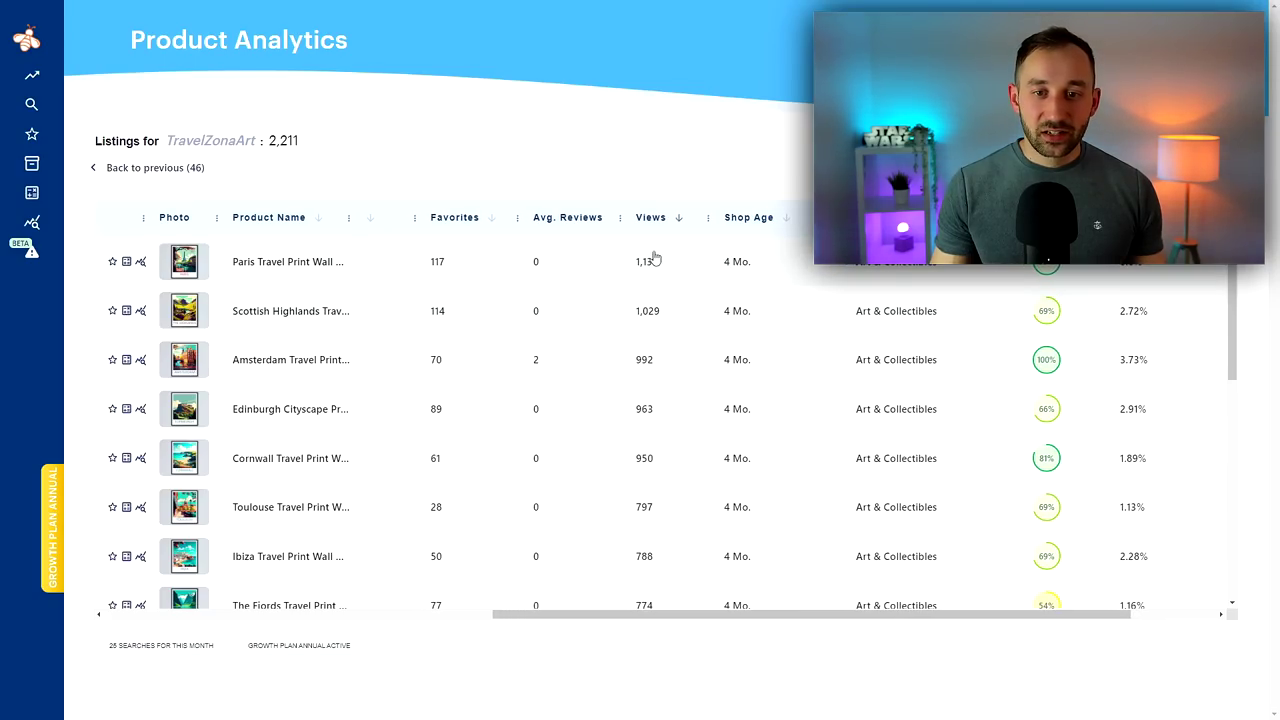
Scroll the ranked listings and preview the top city poster thumbnails.
{"action": "scroll", "coordinate": [652, 304], "scroll_direction": "down", "scroll_amount": 1}
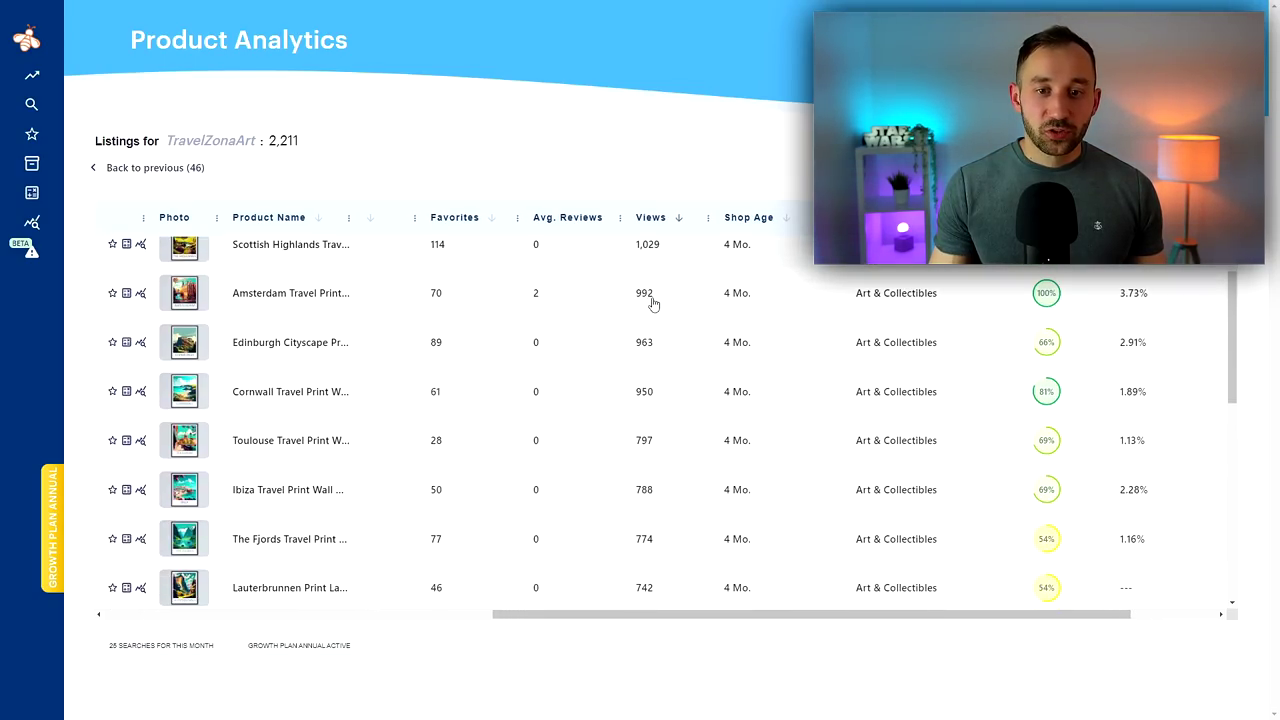
{"action": "scroll", "coordinate": [644, 365], "scroll_direction": "down", "scroll_amount": 1}
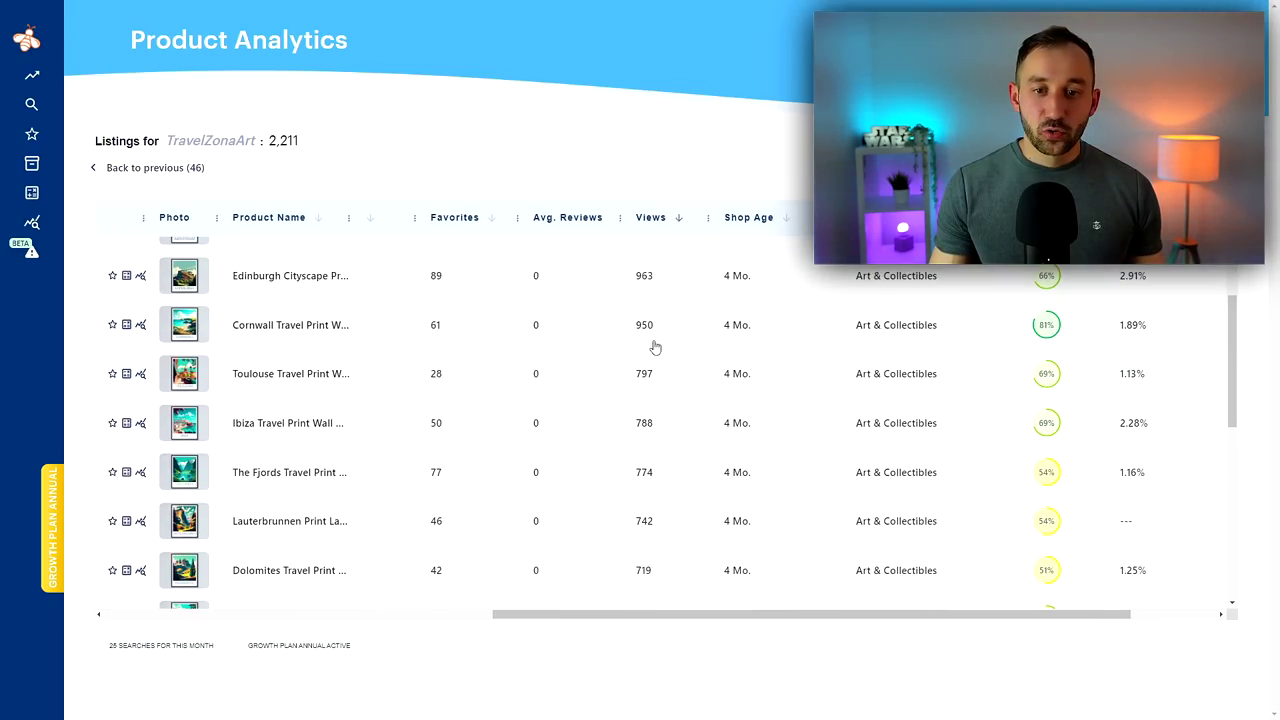
{"action": "scroll", "coordinate": [655, 347], "scroll_direction": "down", "scroll_amount": 2}
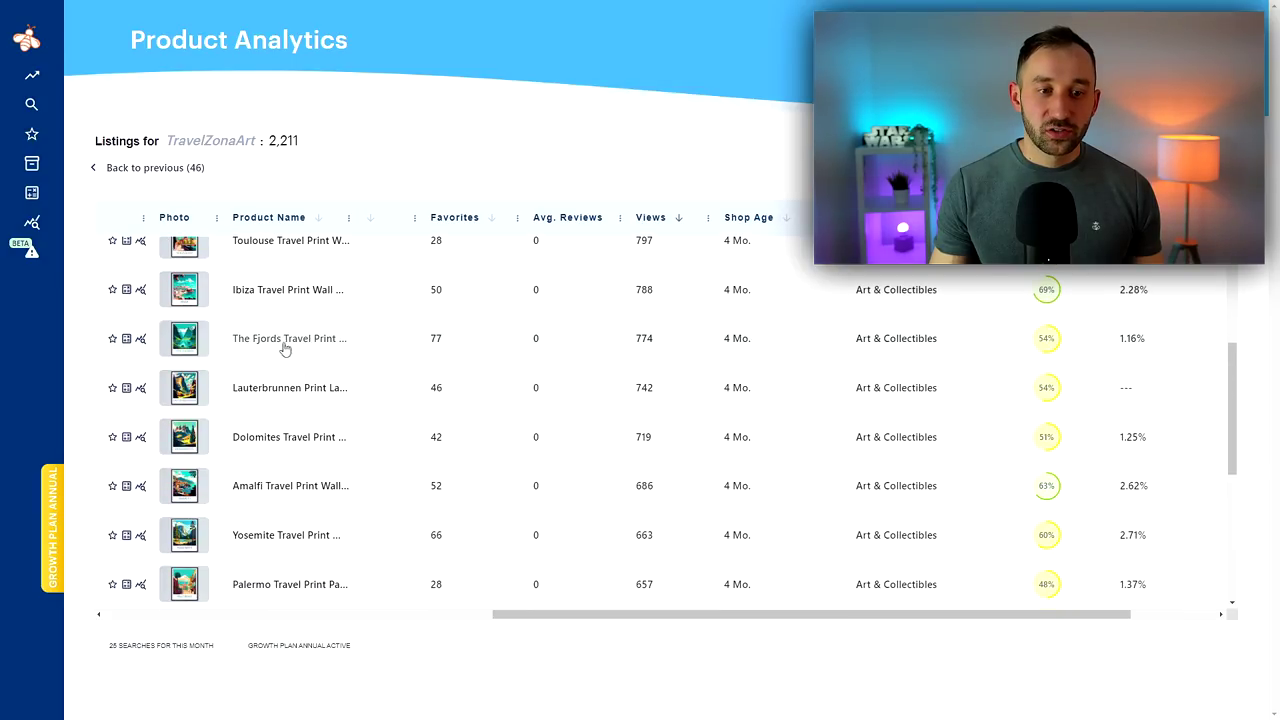
{"action": "mouse_move", "coordinate": [193, 393]}
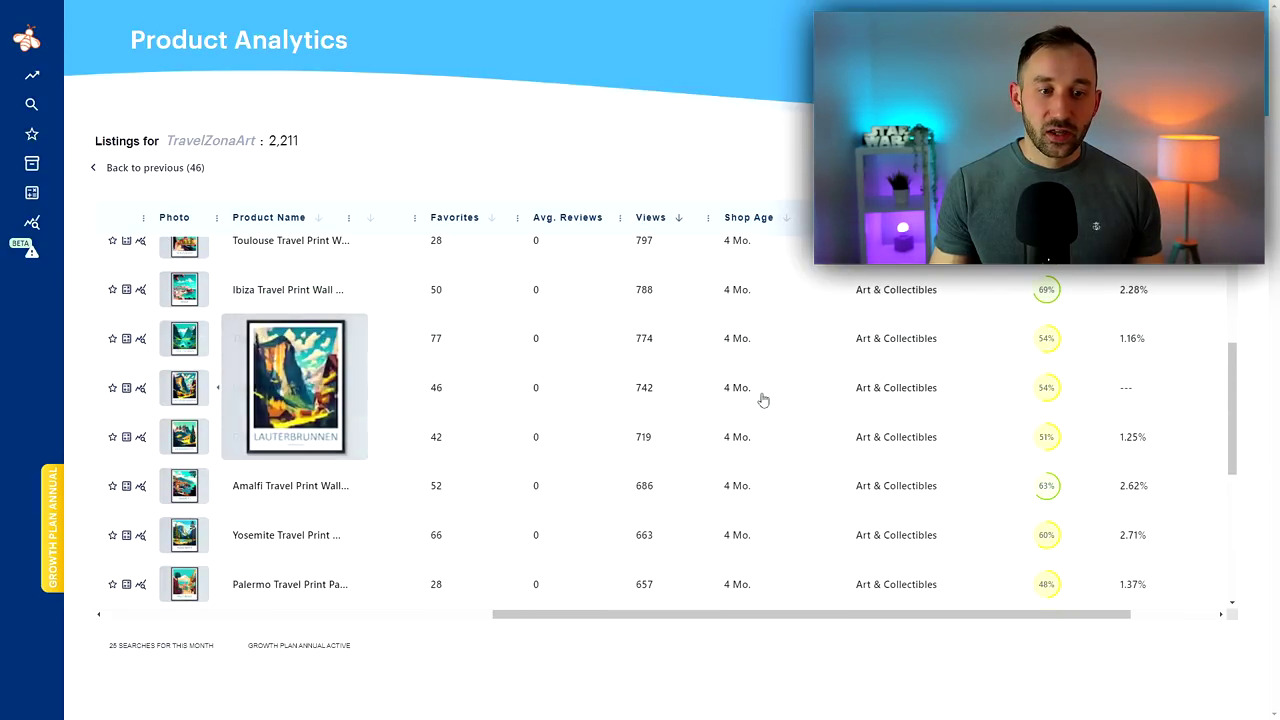
{"action": "scroll", "coordinate": [763, 400], "scroll_direction": "down", "scroll_amount": 5}
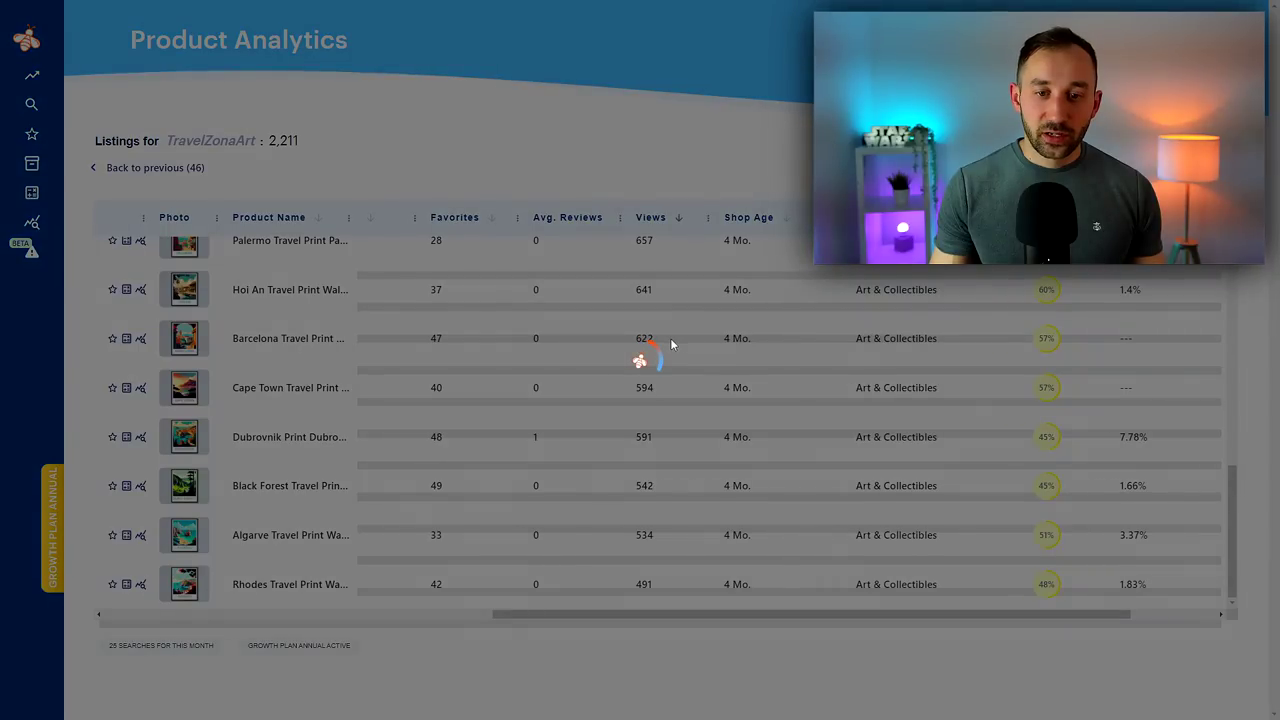
{"action": "scroll", "coordinate": [664, 400], "scroll_direction": "down", "scroll_amount": 4}
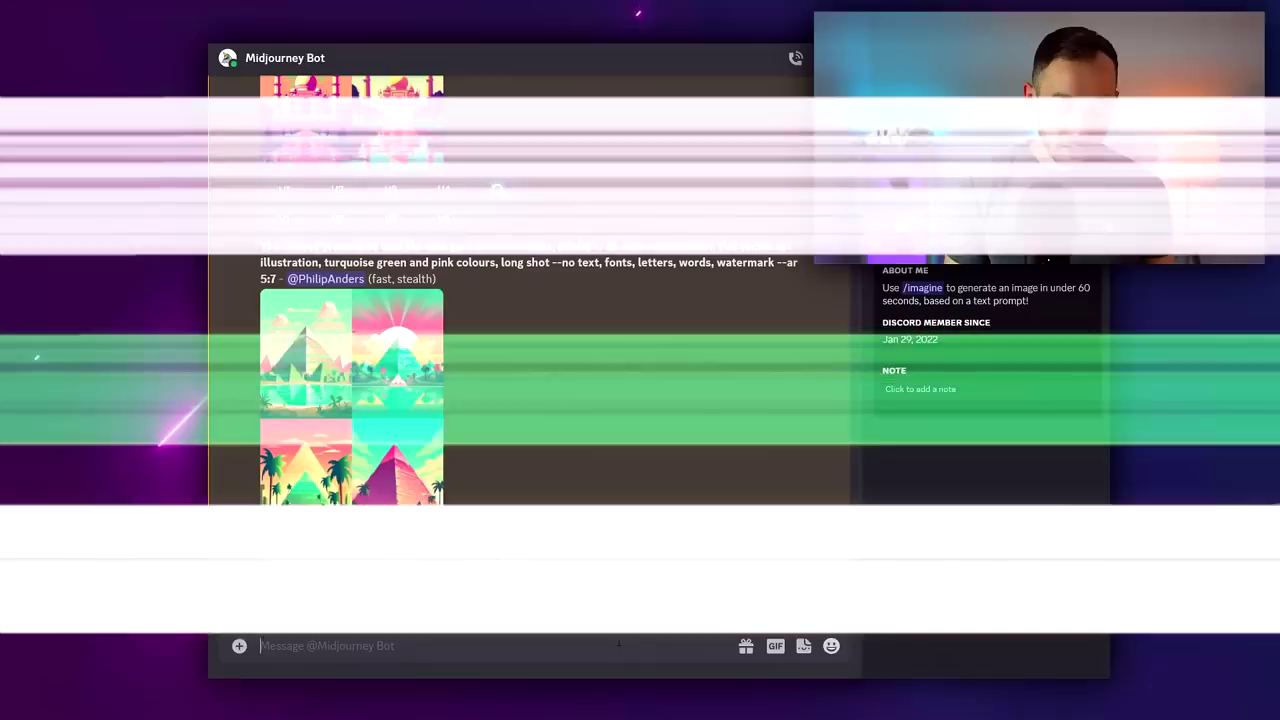
Run /settings to confirm MJ version 5.1, Style med and Fast mode, then dismiss the reply.
{"action": "type", "text": "/set"}
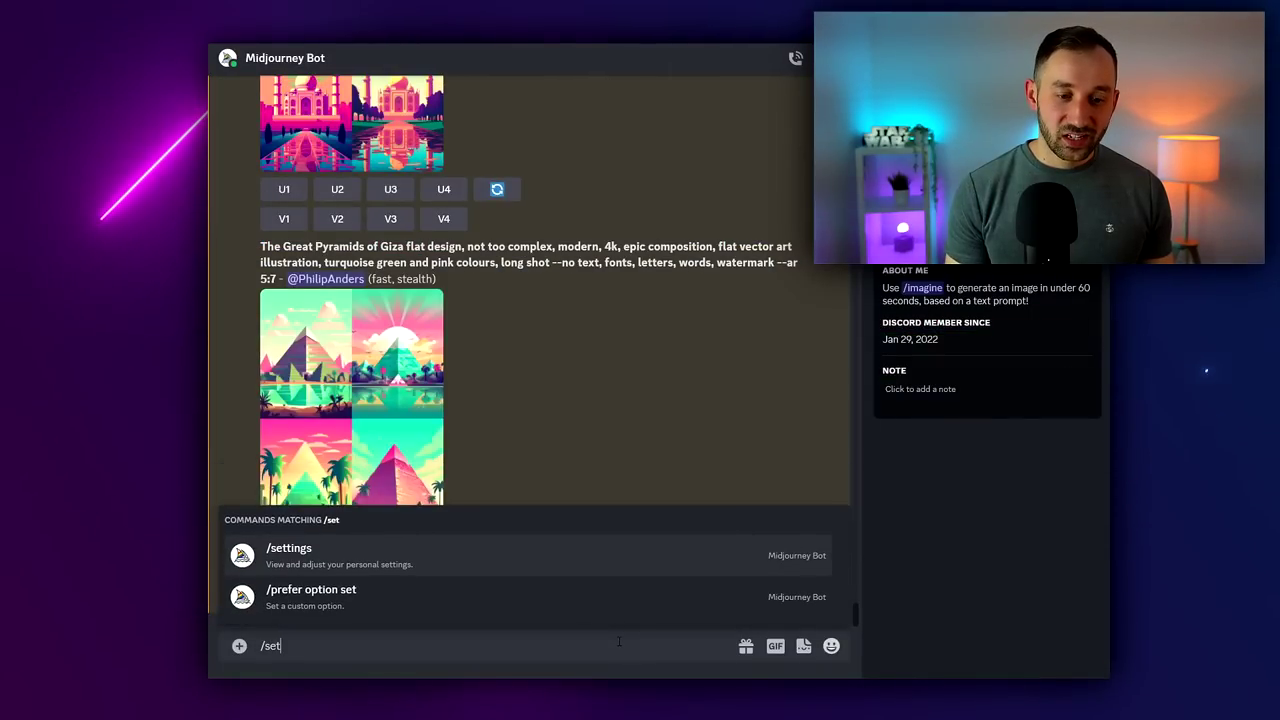
{"action": "key", "text": "Return"}
{"action": "key", "text": "Return"}
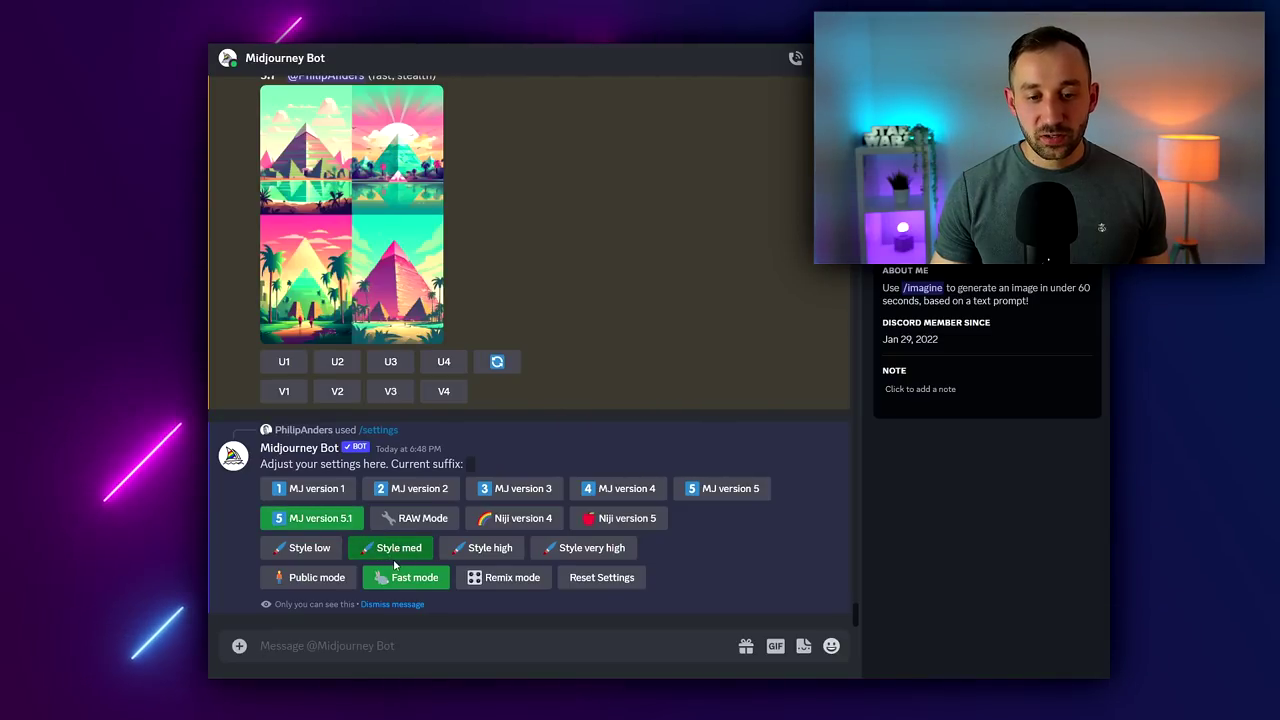
{"action": "left_click", "coordinate": [412, 605]}
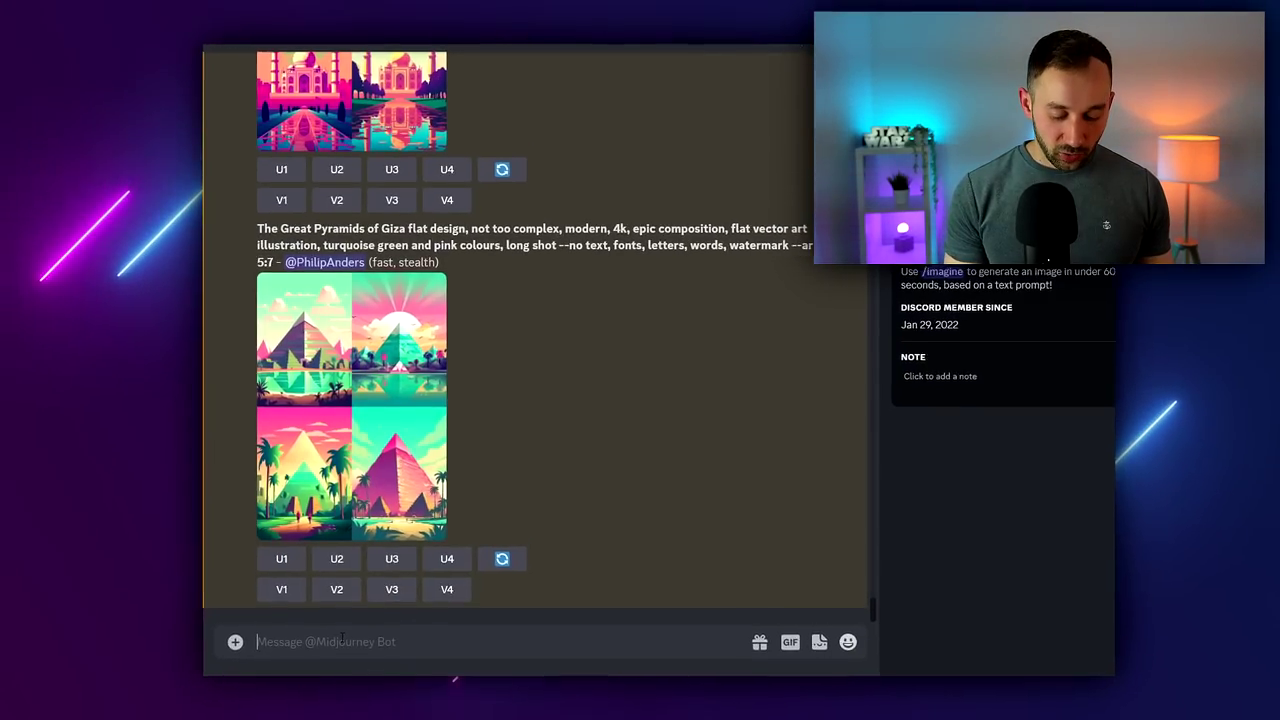
Start /imagine and paste the {Colosseum Rome, …} six-landmark poster prompt.
{"action": "type", "text": "/"}
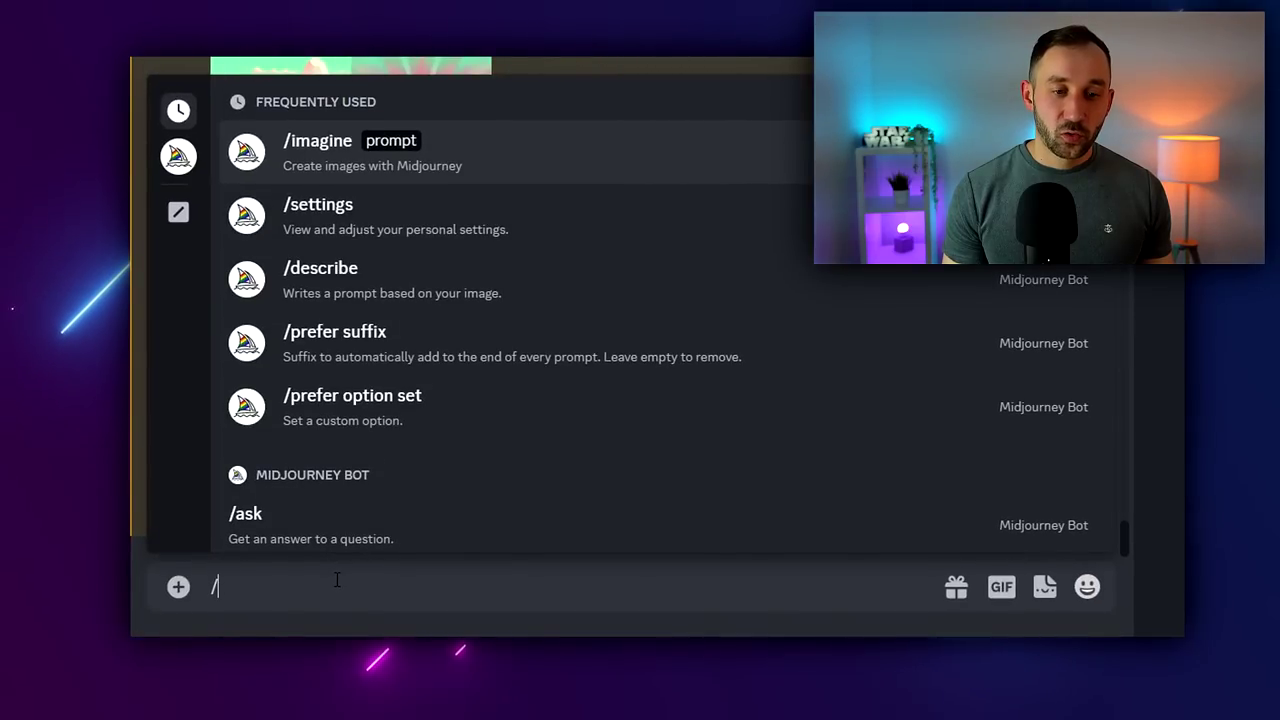
{"action": "key", "text": "Tab"}
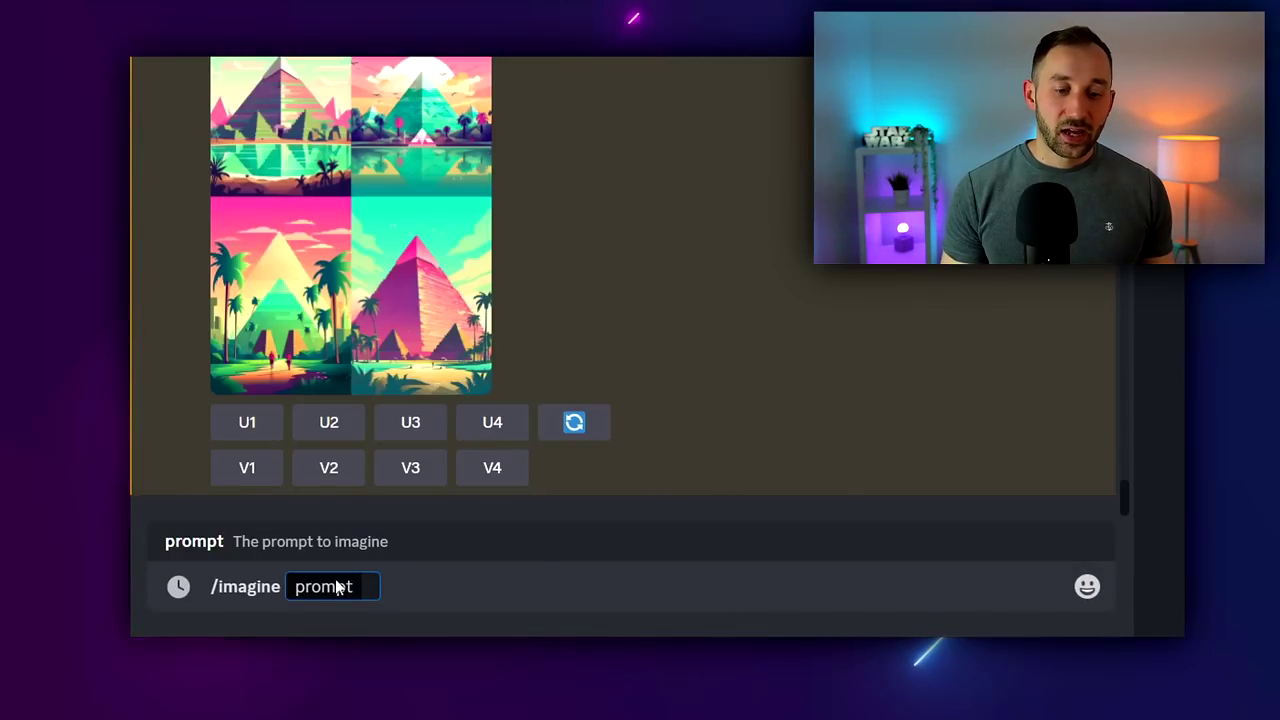
{"action": "type", "text": "{Colosseum Rome, Eiffel Tower Paris, Taj Mahal India, Leaning Tower of Pisa, Great Wall of China, Sydney Opera House} flat design, not too complex, modern, 4k, epic composition, flat vector art illustration, turquoise green and pink colours, long shot --no text, fonts, letters, words, watermark --ar 5:7"}
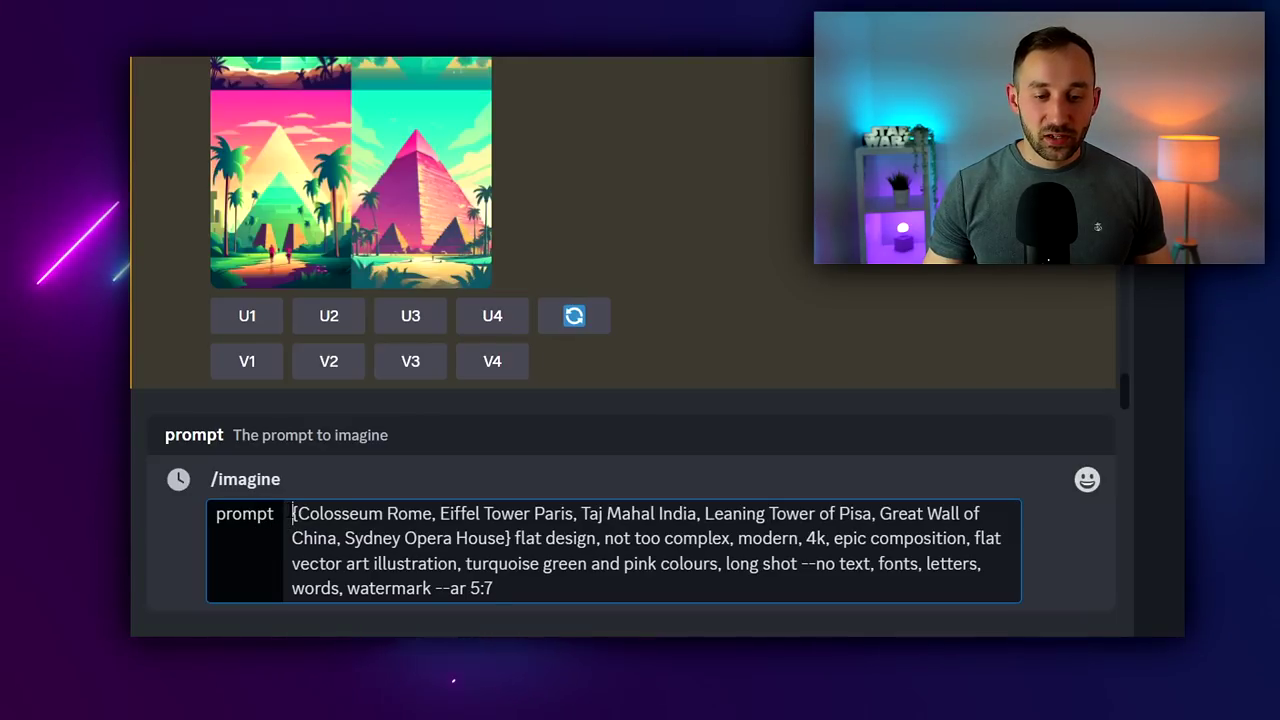
{"action": "left_click_drag", "start_coordinate": [292, 513], "coordinate": [510, 538]}
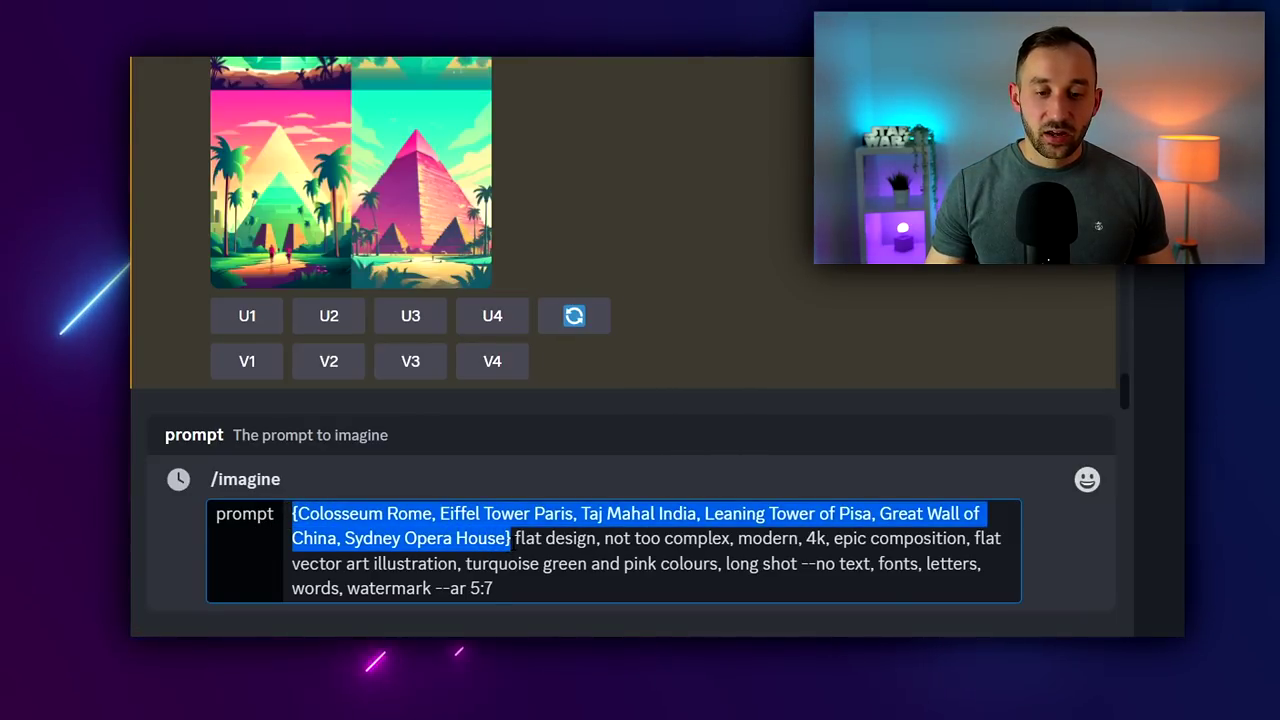
{"action": "left_click", "coordinate": [511, 538]}
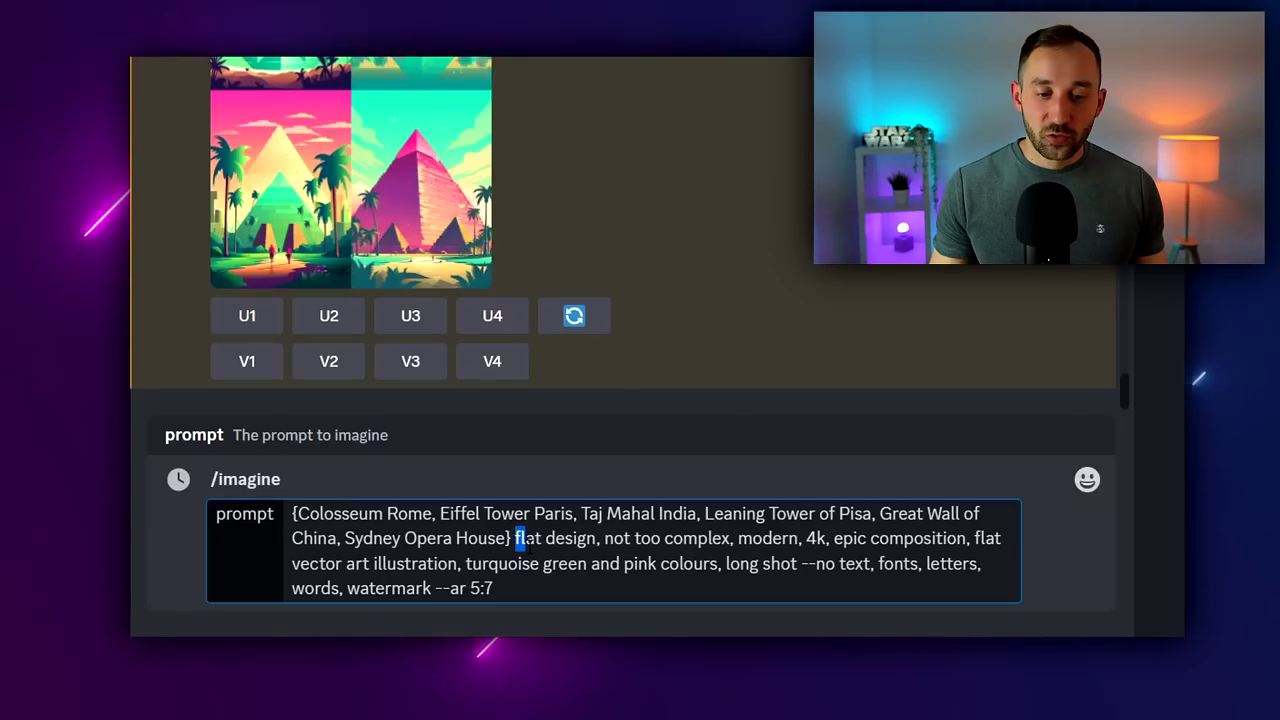
Check the flat vector turquoise-and-pink terms, add a space before --no, and submit.
{"action": "left_click_drag", "start_coordinate": [520, 540], "coordinate": [462, 564]}
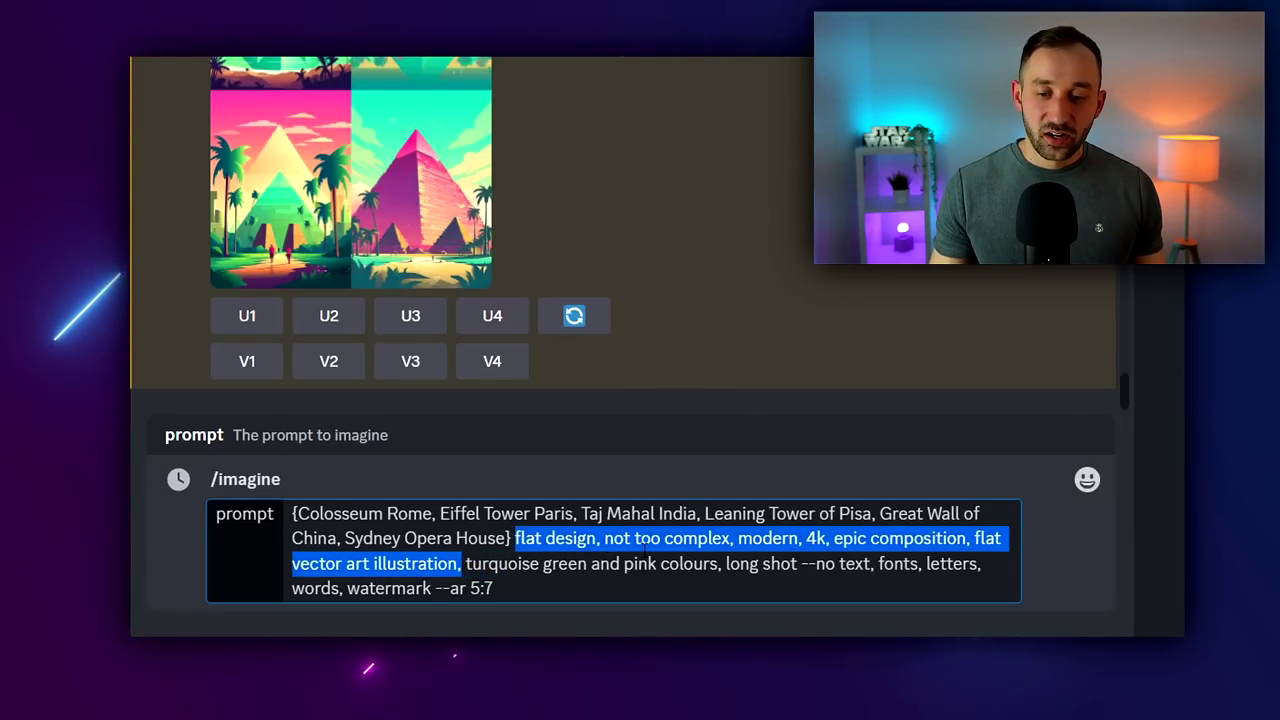
{"action": "left_click", "coordinate": [467, 563]}
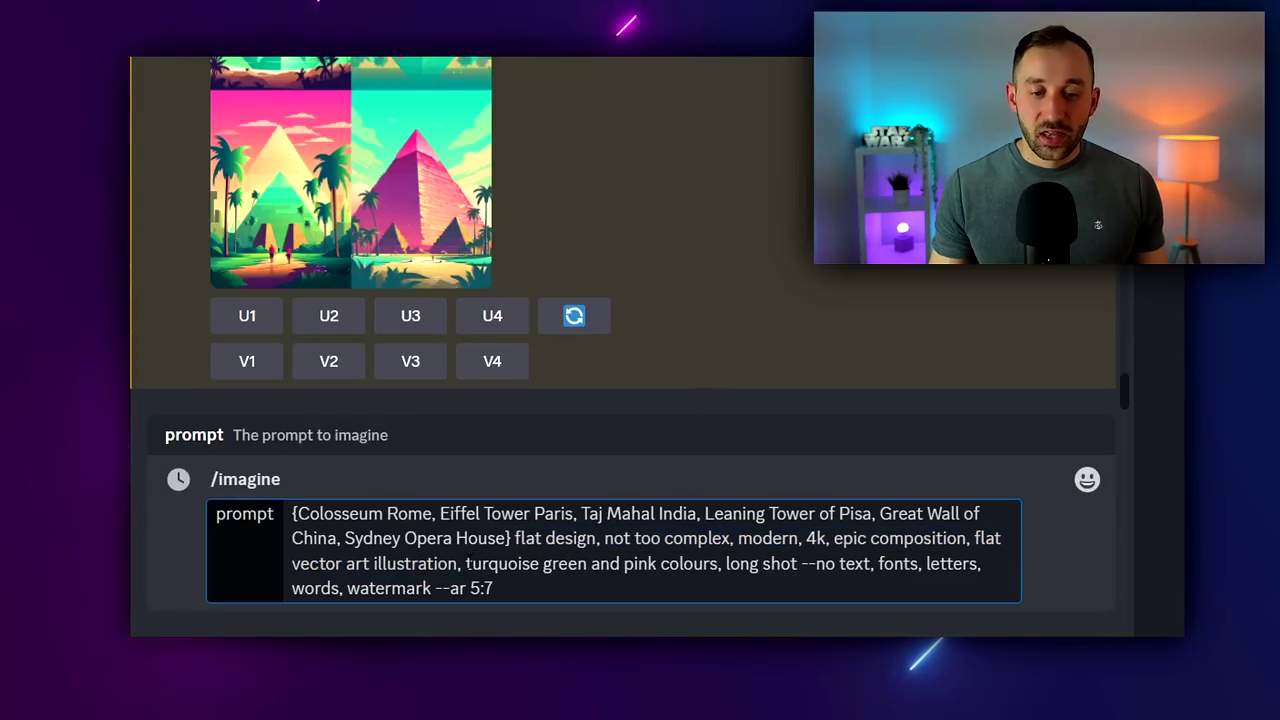
{"action": "left_click_drag", "start_coordinate": [497, 566], "coordinate": [604, 573]}
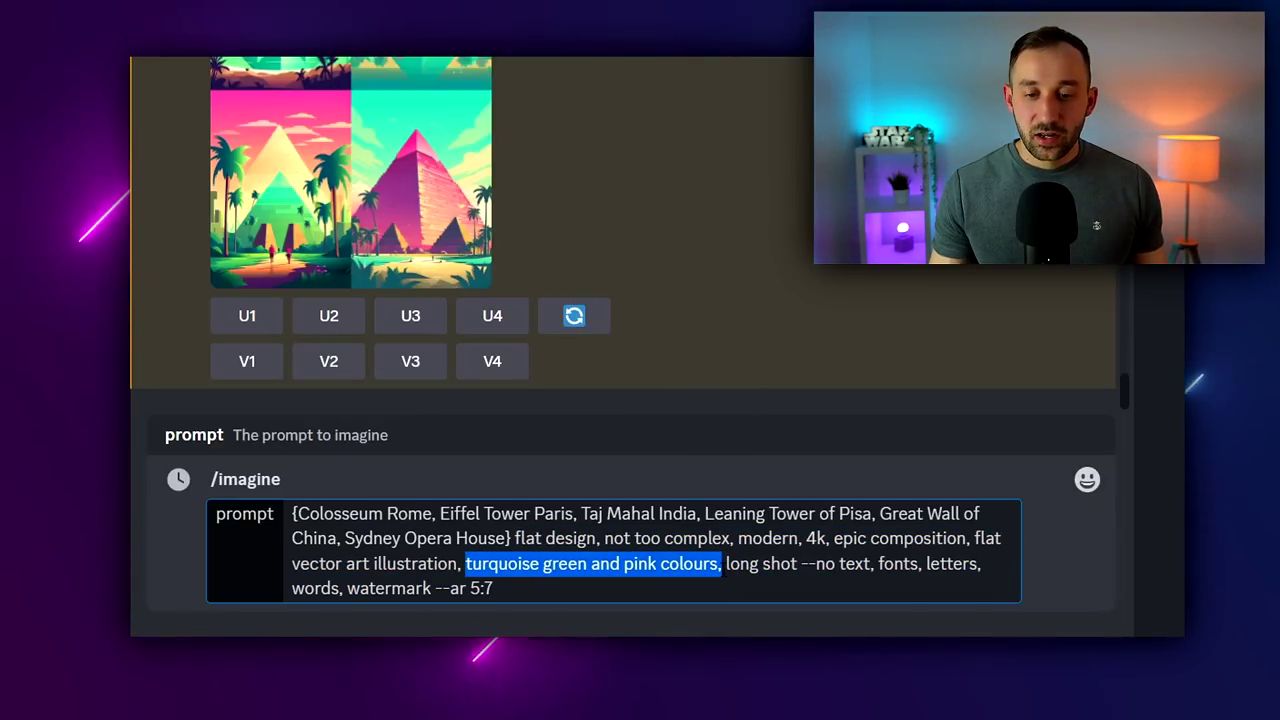
{"action": "left_click", "coordinate": [719, 563]}
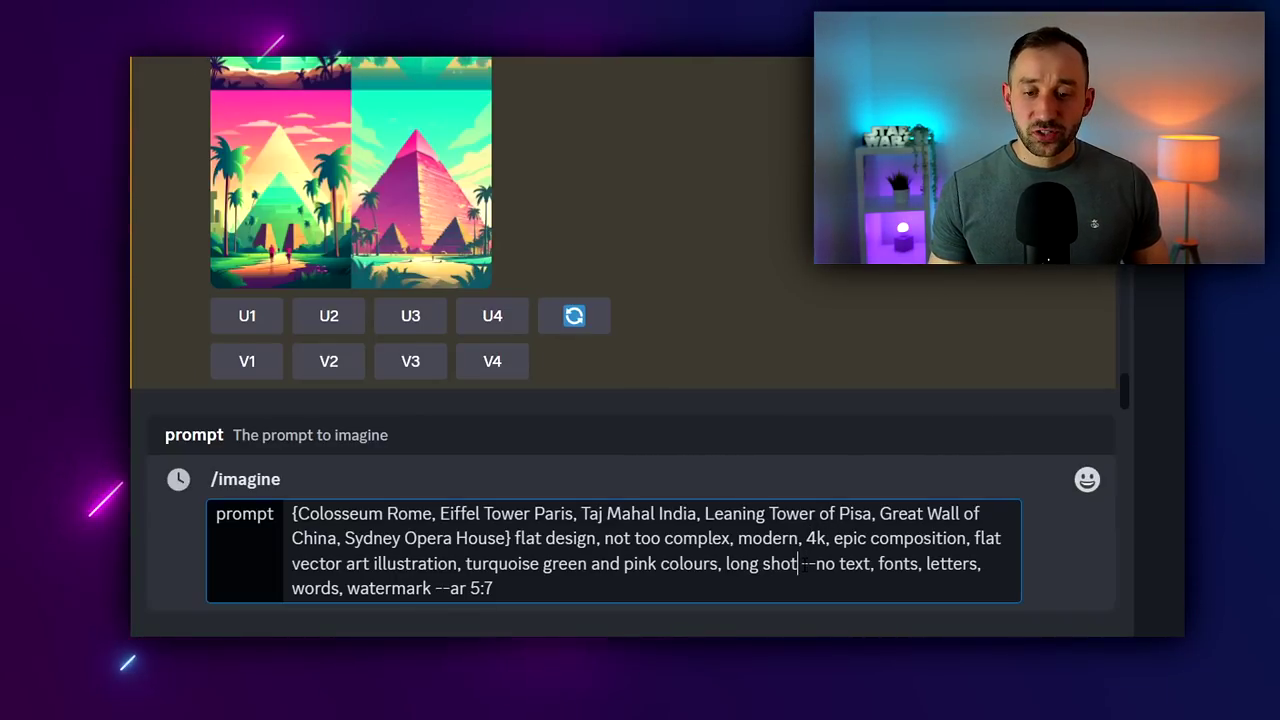
{"action": "key", "text": "Right"}
{"action": "key", "text": "Right"}
{"action": "key", "text": "Right"}
{"action": "key", "text": "Right"}
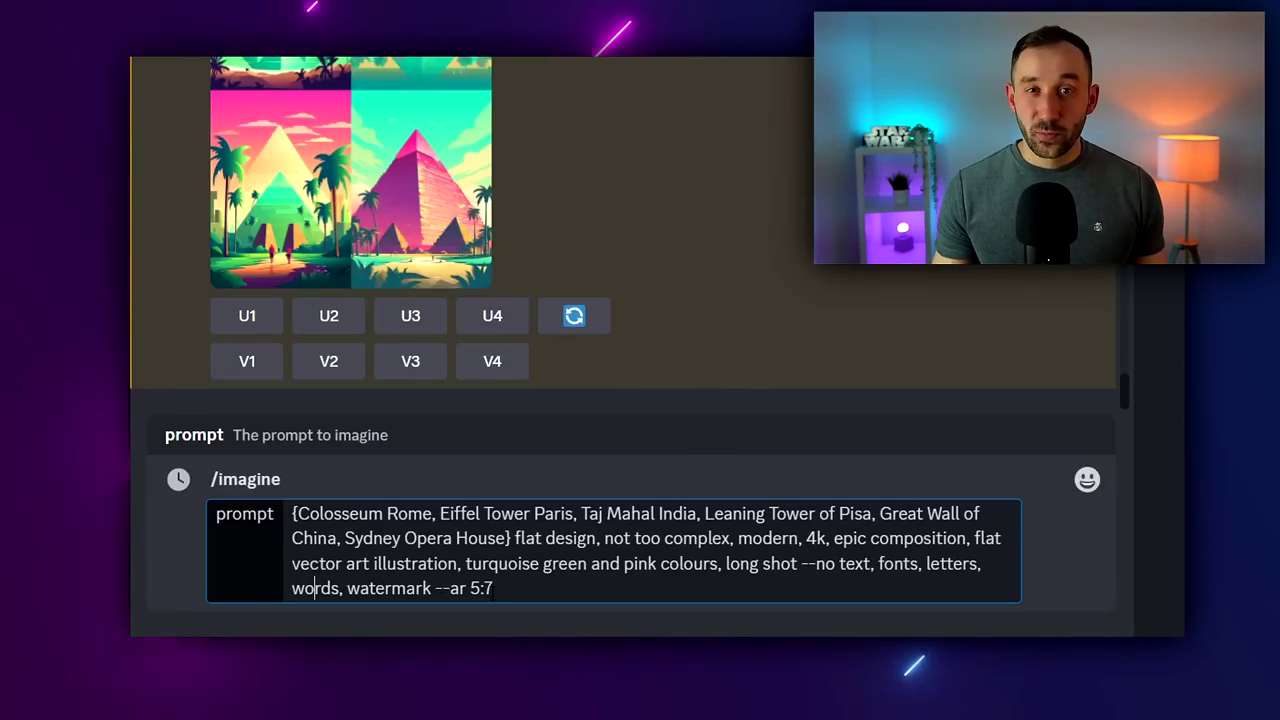
{"action": "left_click", "coordinate": [436, 588]}
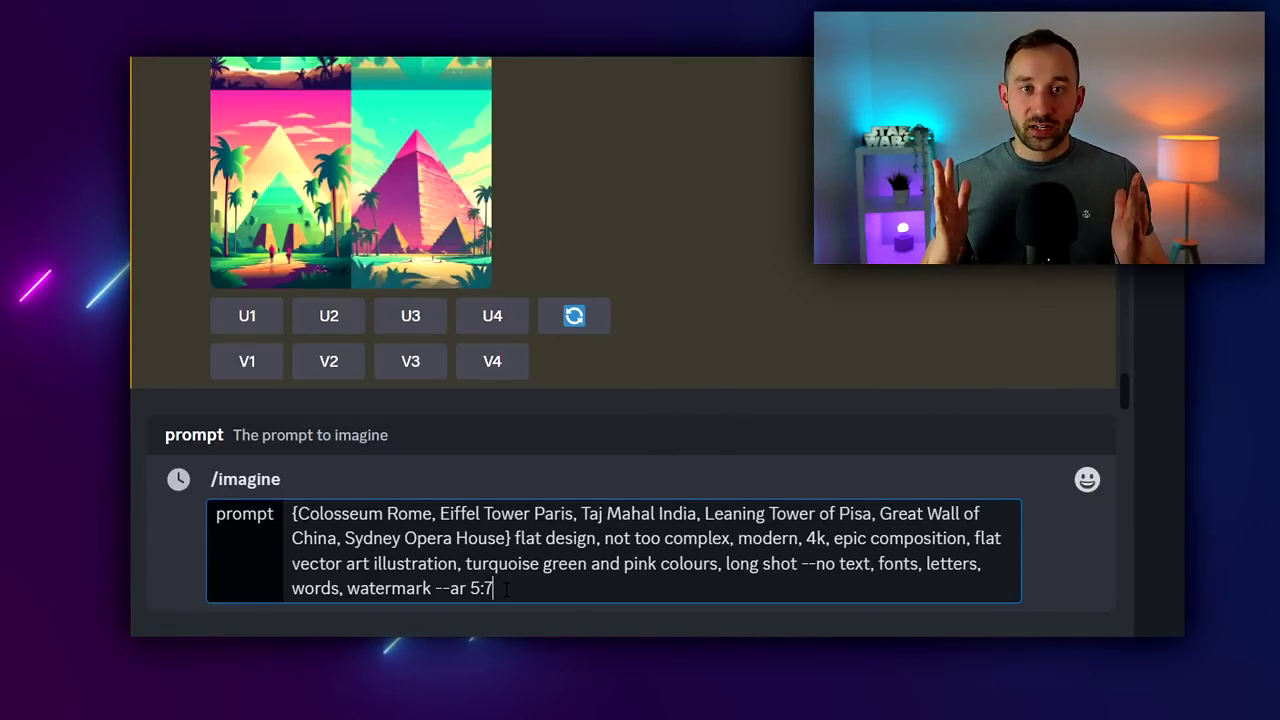
{"action": "key", "text": "Return"}
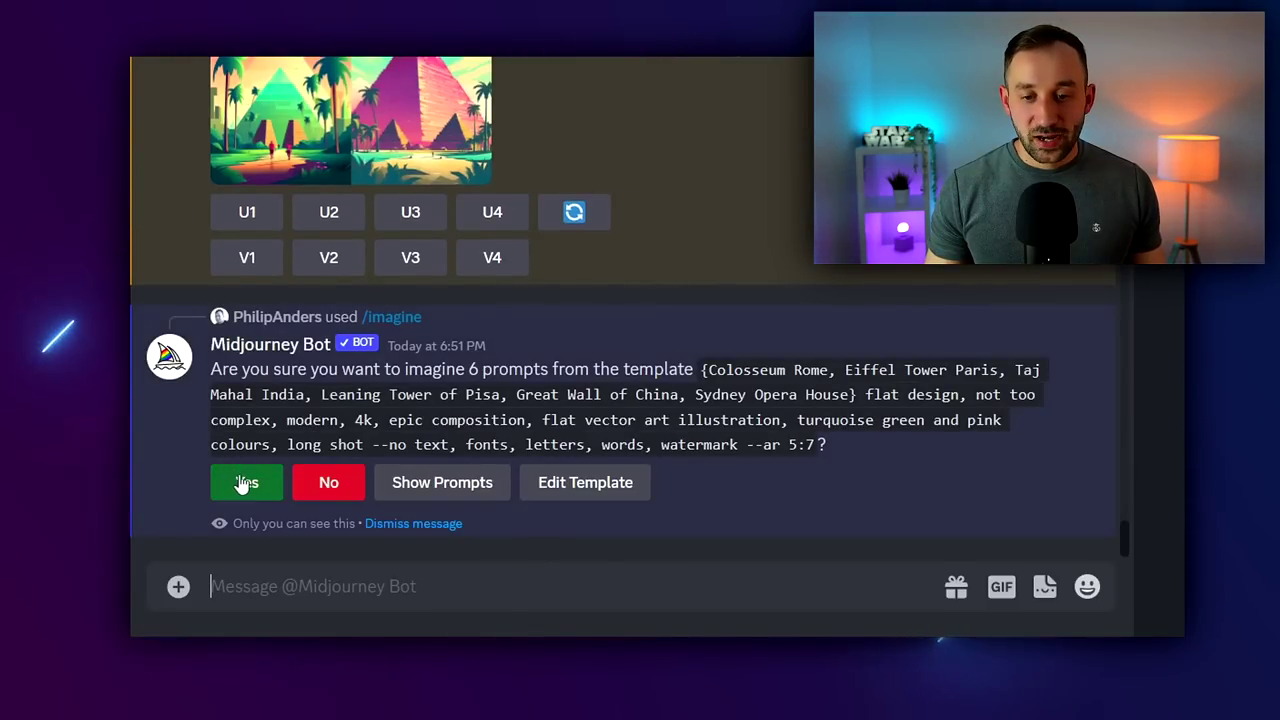
List the six prompts, resubmit the landmark template unchanged, and approve all six.
{"action": "left_click_drag", "start_coordinate": [470, 370], "coordinate": [690, 370]}
{"action": "left_click", "coordinate": [442, 482]}
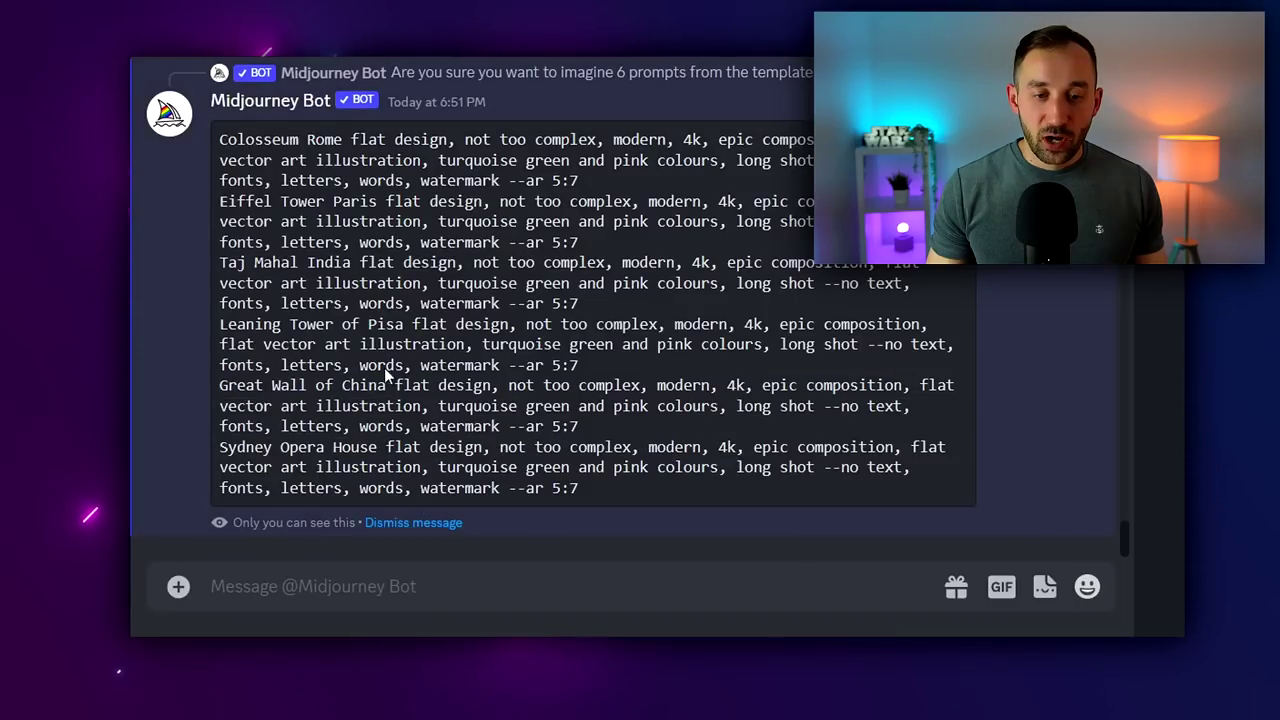
{"action": "left_click_drag", "start_coordinate": [221, 139], "coordinate": [575, 180]}
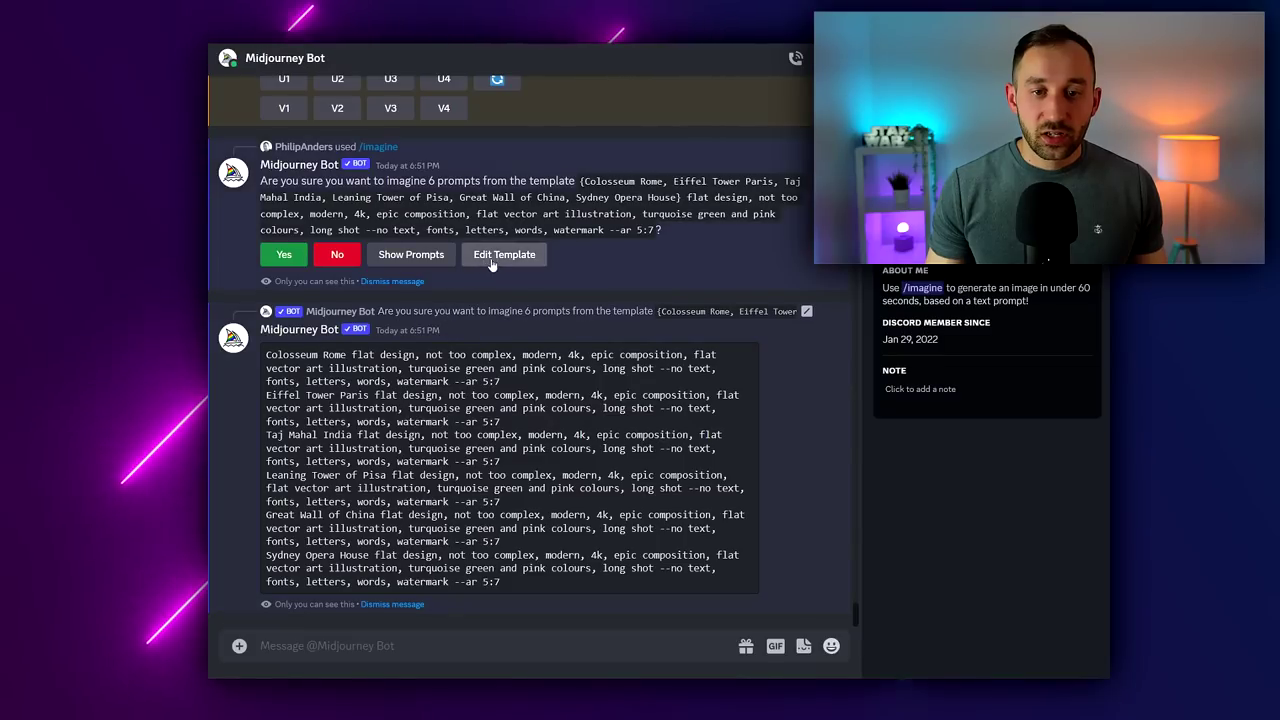
{"action": "left_click", "coordinate": [502, 256]}
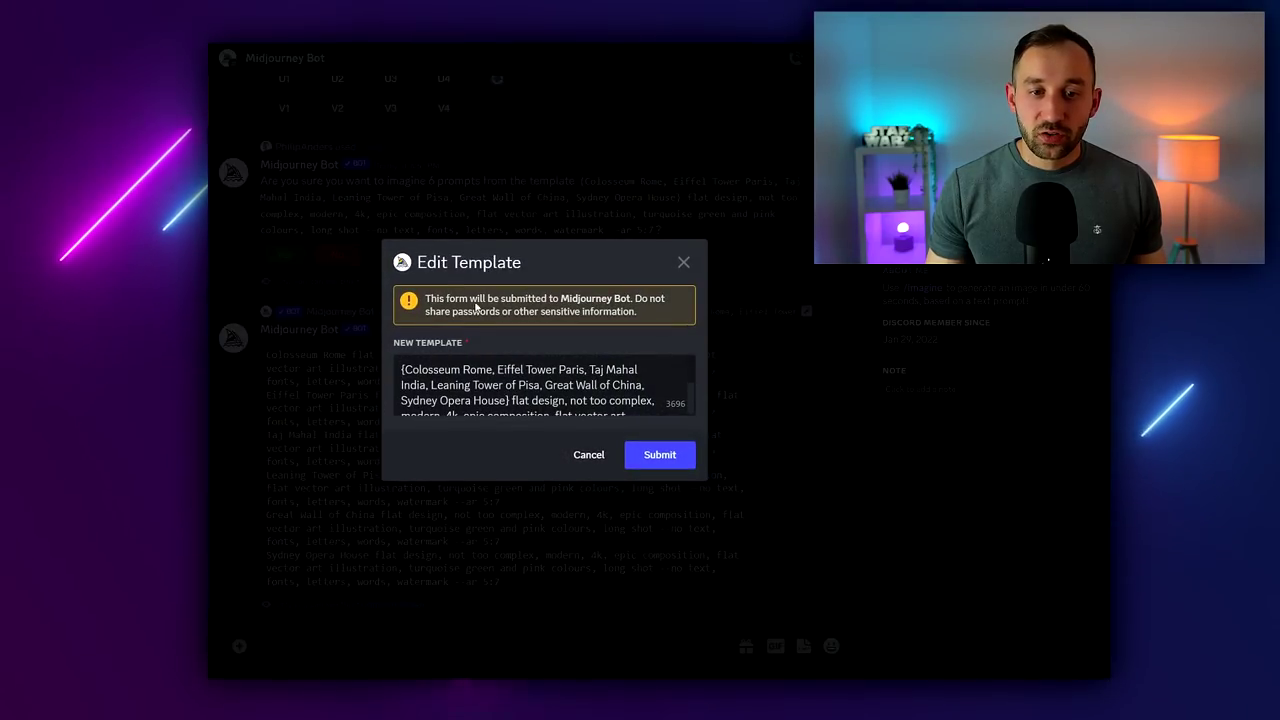
{"action": "left_click_drag", "start_coordinate": [404, 369], "coordinate": [508, 400]}
{"action": "left_click", "coordinate": [508, 400]}
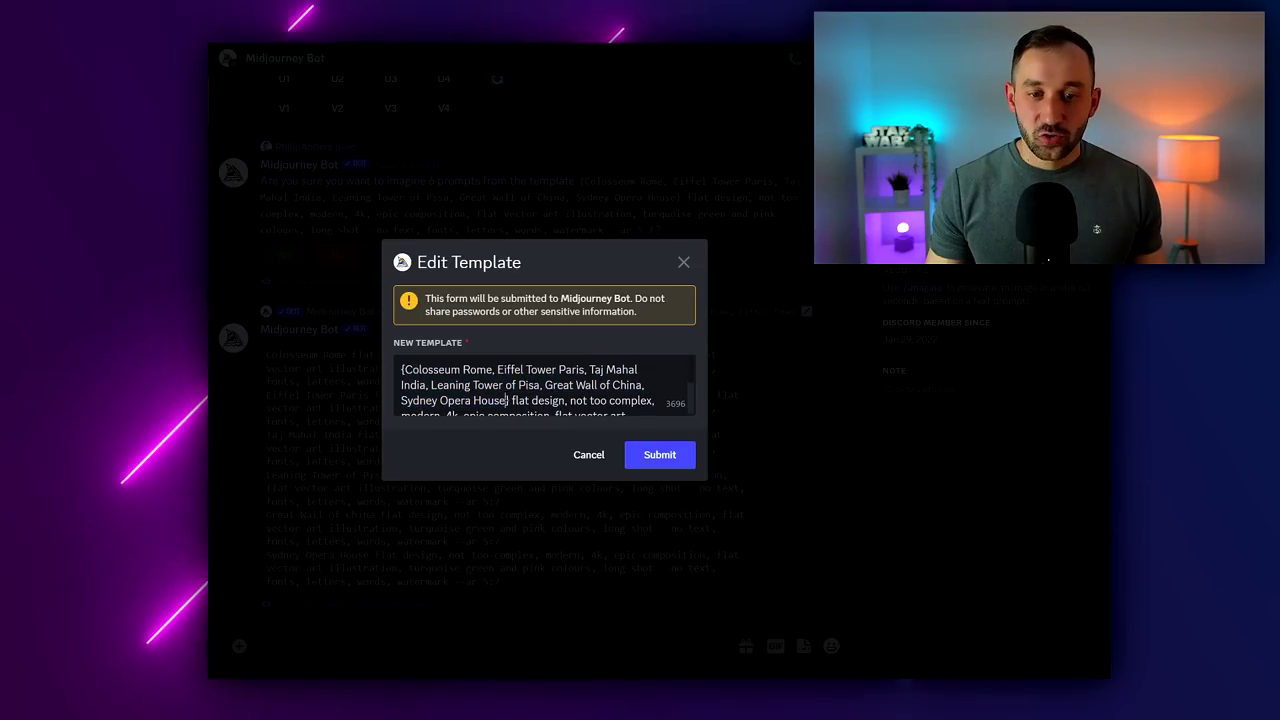
{"action": "left_click", "coordinate": [645, 456]}
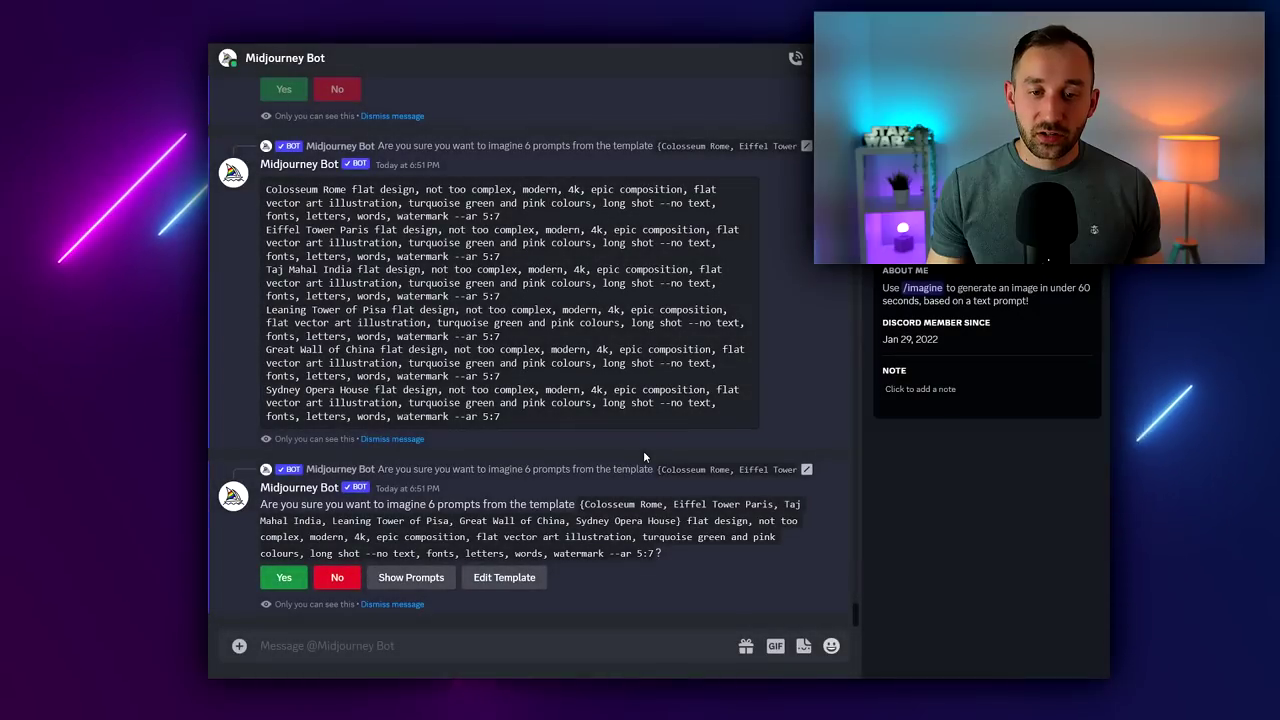
{"action": "left_click", "coordinate": [270, 580]}
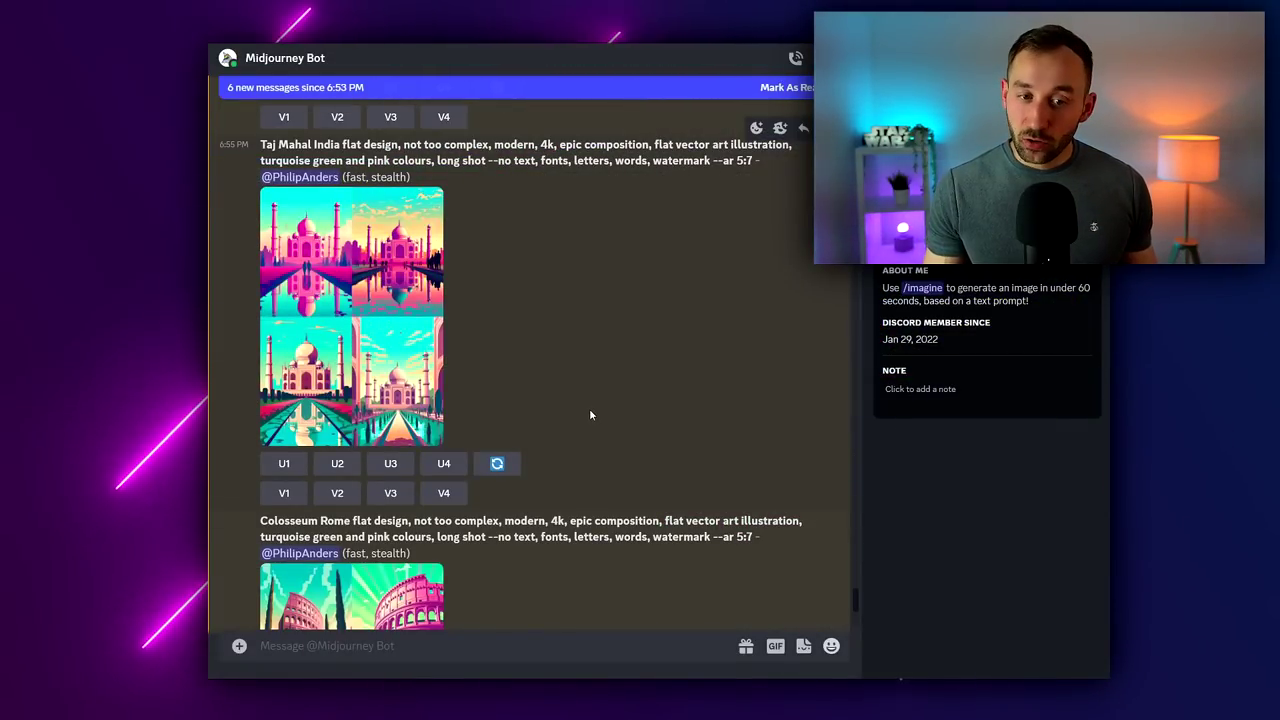
Scroll through the landmark grids and request variations of one Colosseum image.
{"action": "scroll", "coordinate": [589, 415], "scroll_direction": "down", "scroll_amount": 1}
{"action": "scroll", "coordinate": [589, 415], "scroll_direction": "down", "scroll_amount": 1}
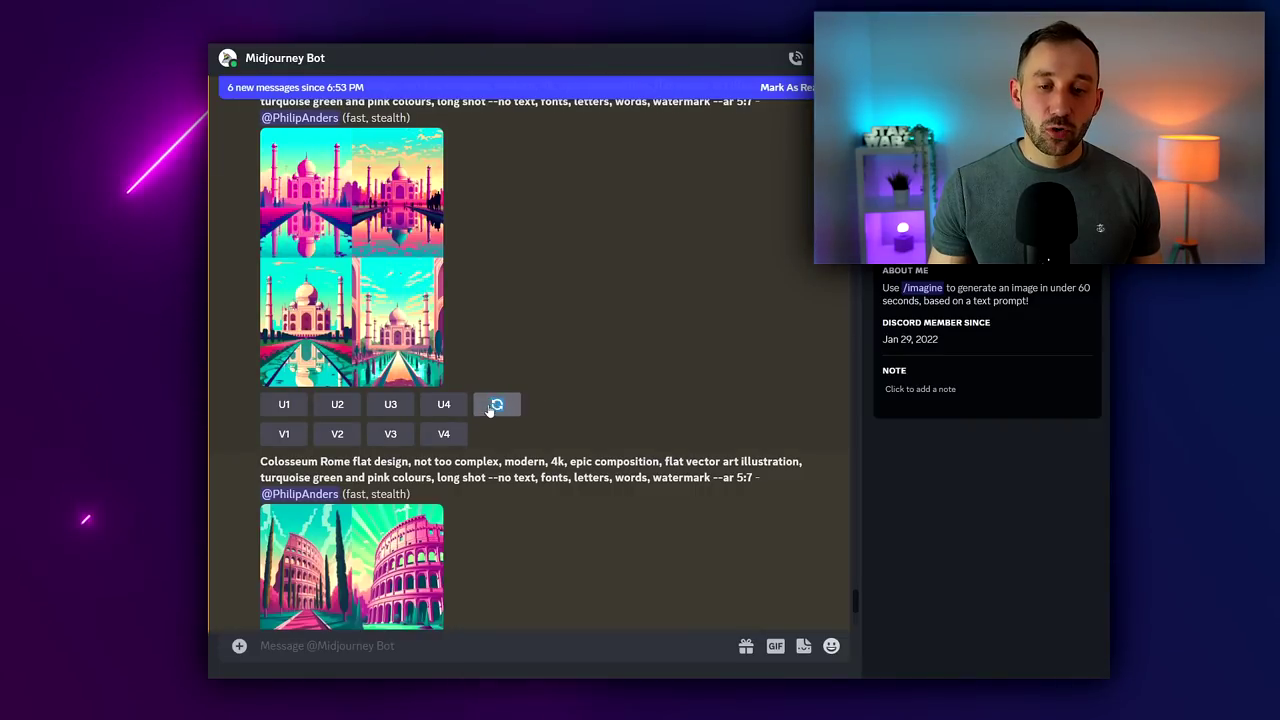
{"action": "scroll", "coordinate": [505, 400], "scroll_direction": "down", "scroll_amount": 4}
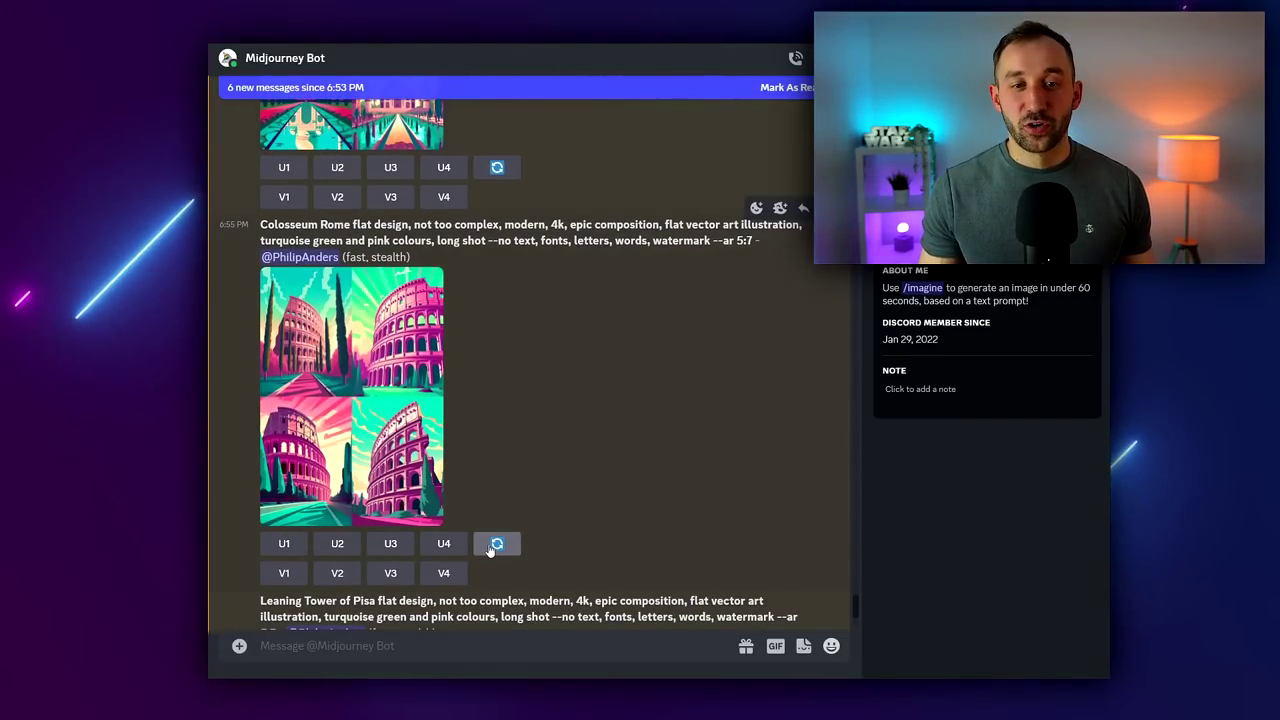
{"action": "scroll", "coordinate": [480, 543], "scroll_direction": "down", "scroll_amount": 1}
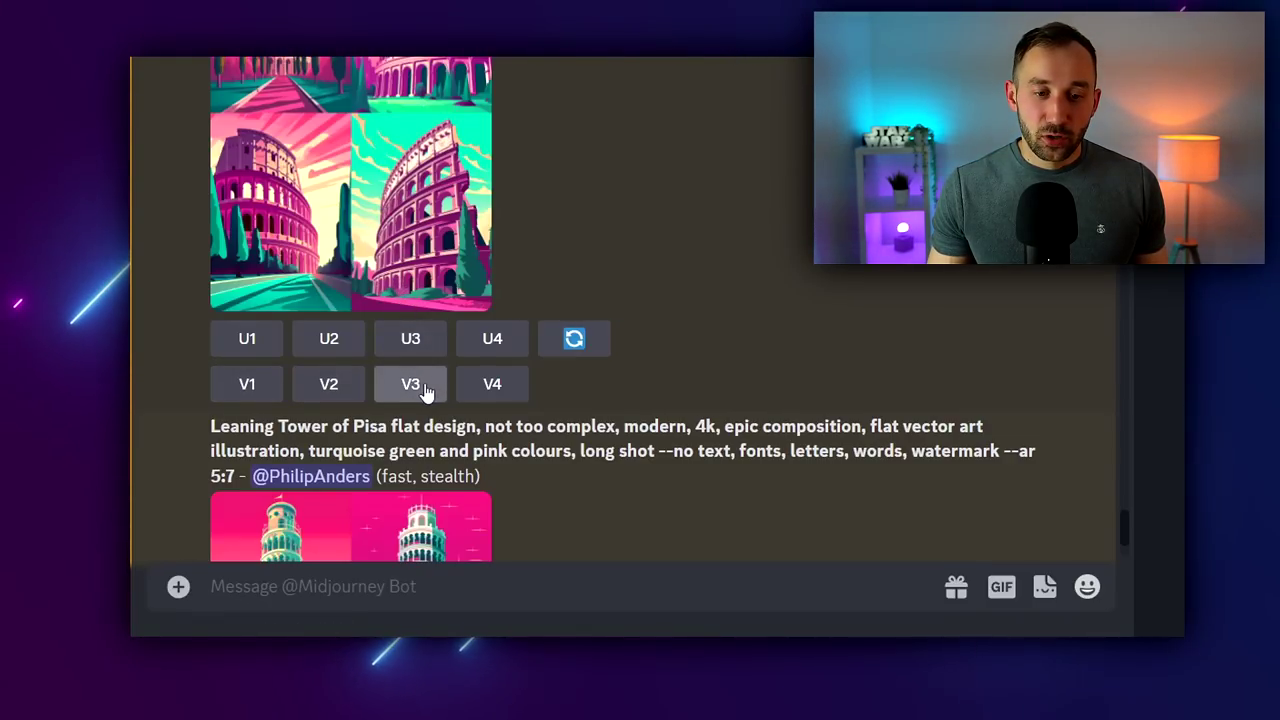
{"action": "left_click", "coordinate": [492, 384]}
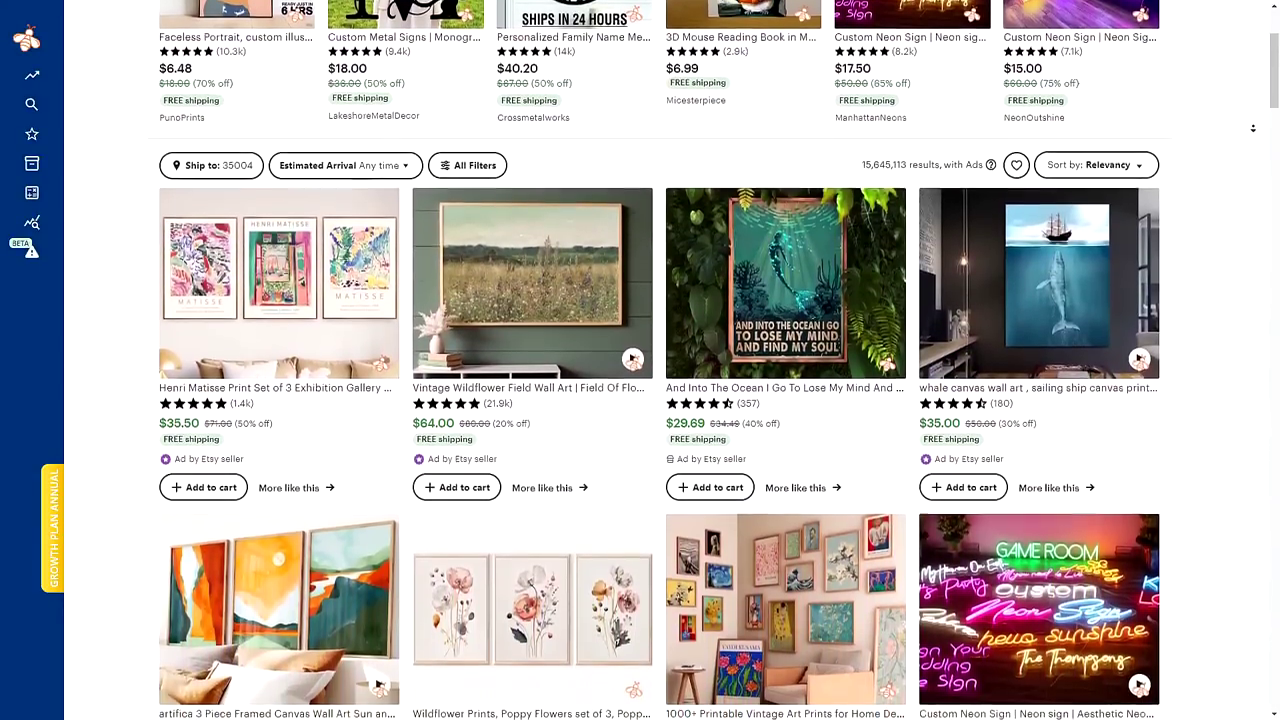
{"action": "scroll", "coordinate": [1253, 128], "scroll_direction": "down", "scroll_amount": 3}
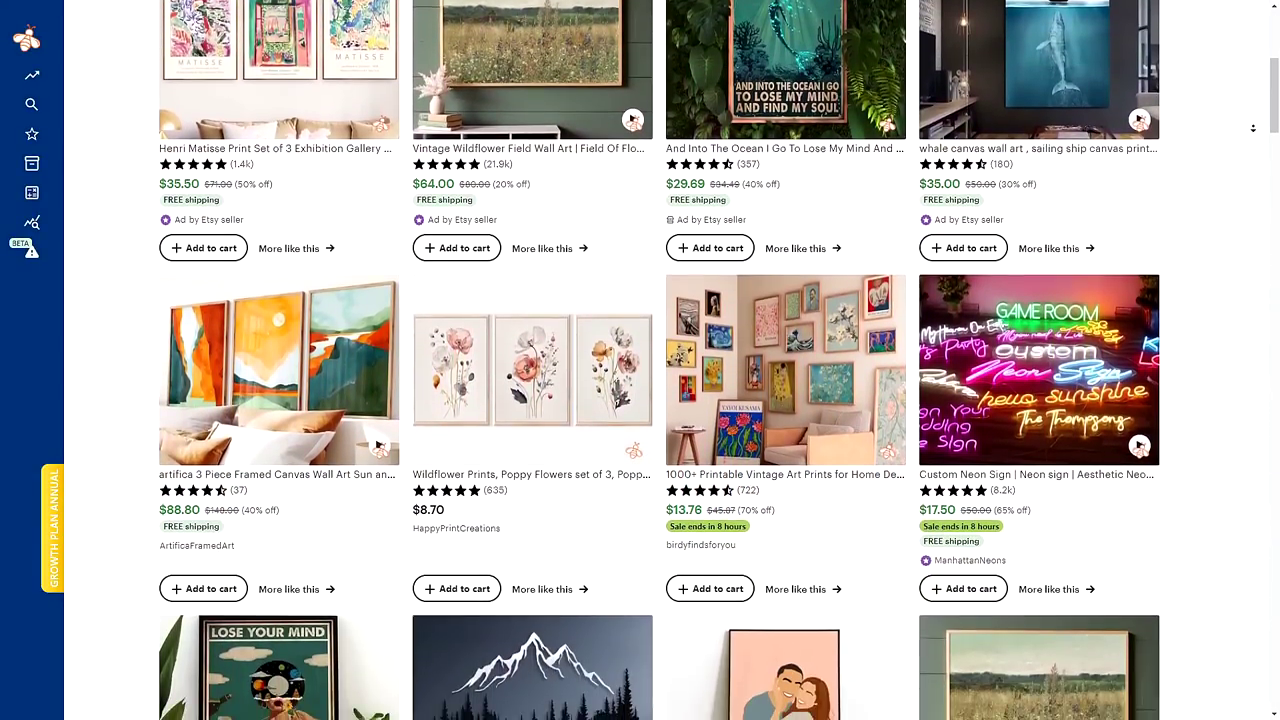
{"action": "scroll", "coordinate": [1253, 128], "scroll_direction": "down", "scroll_amount": 3}
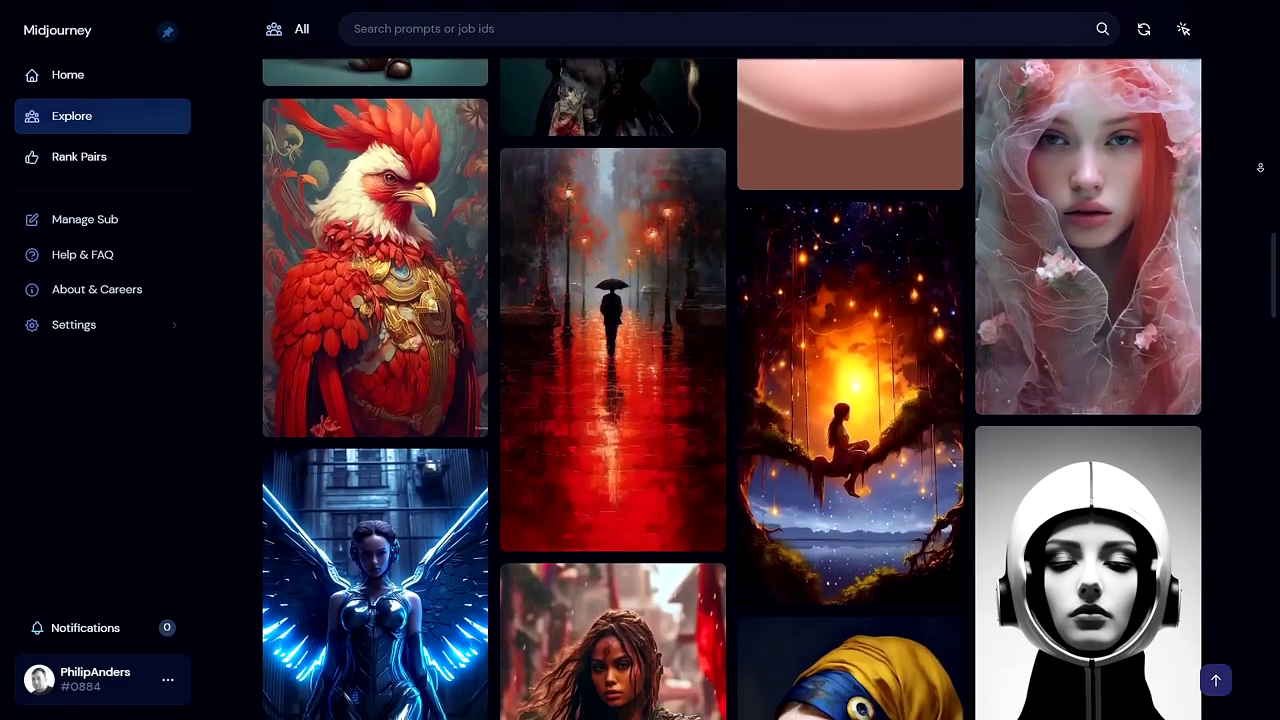
Open the shaman portrait's details from Explore, then Displate's Animals poster category.
{"action": "scroll", "coordinate": [1260, 167], "scroll_direction": "down", "scroll_amount": 10}
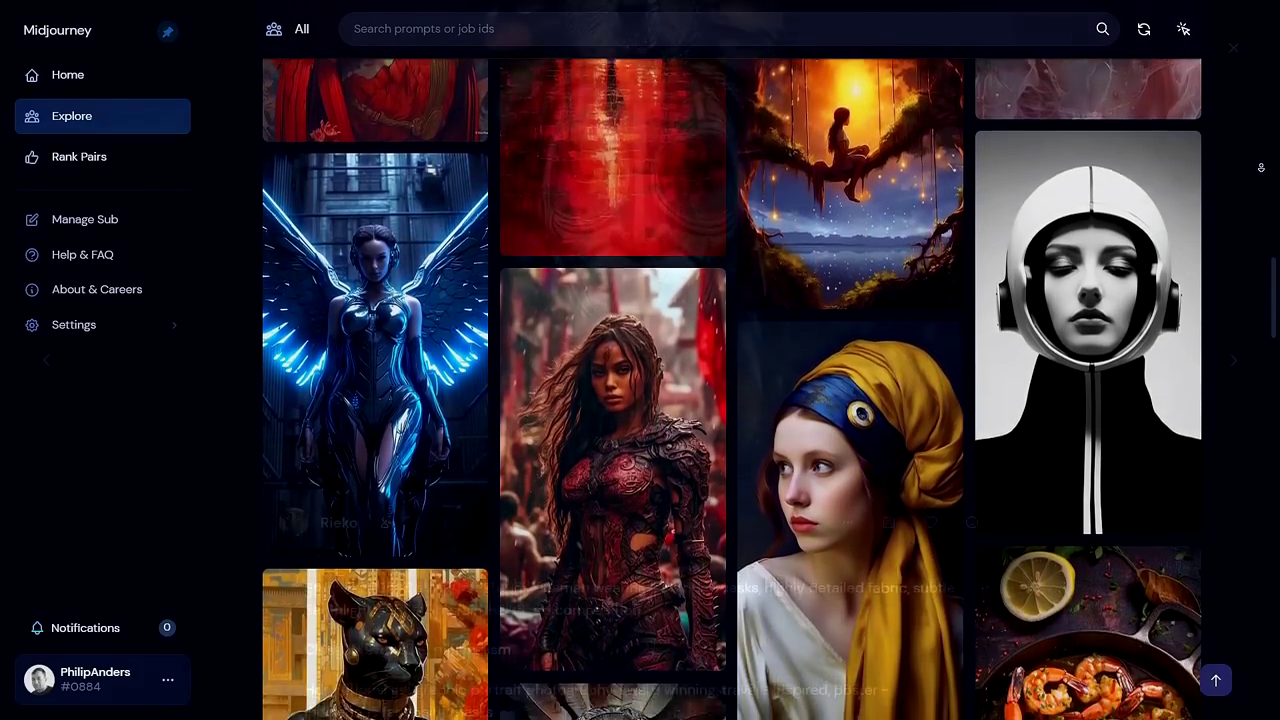
{"action": "left_click", "coordinate": [662, 366]}
{"action": "scroll", "coordinate": [662, 366], "scroll_direction": "down", "scroll_amount": 2}
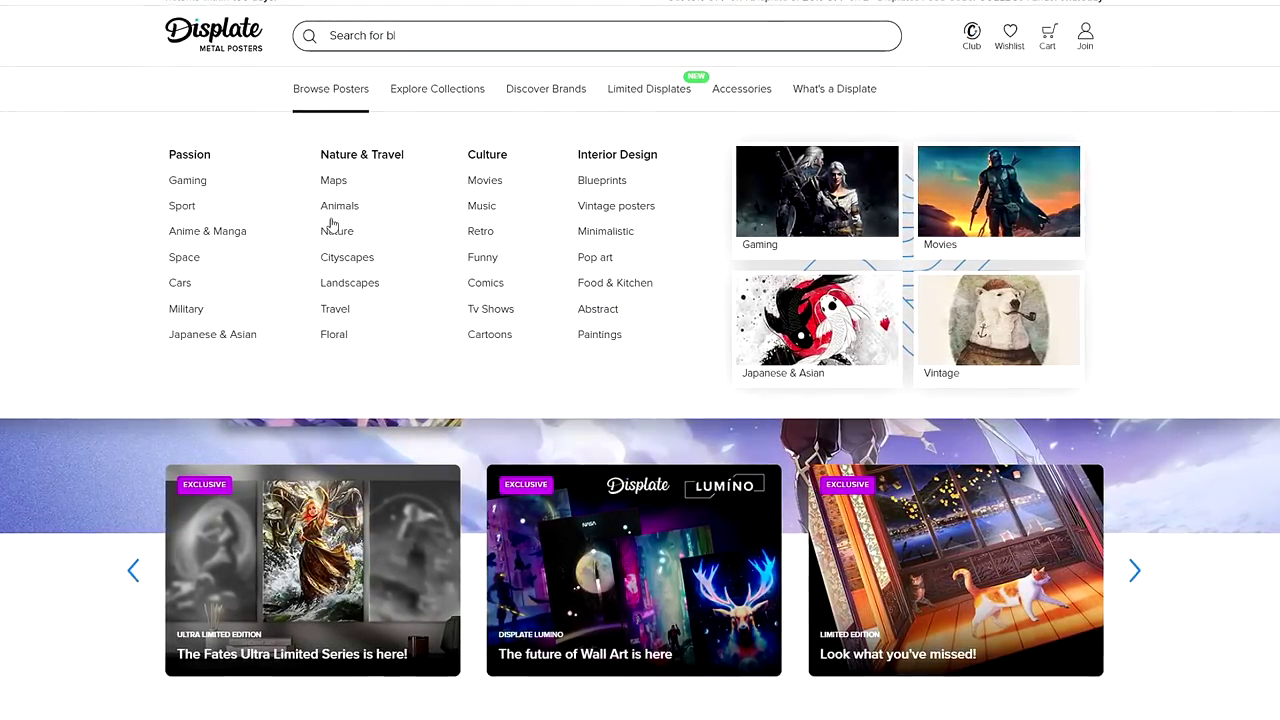
{"action": "left_click", "coordinate": [332, 219]}
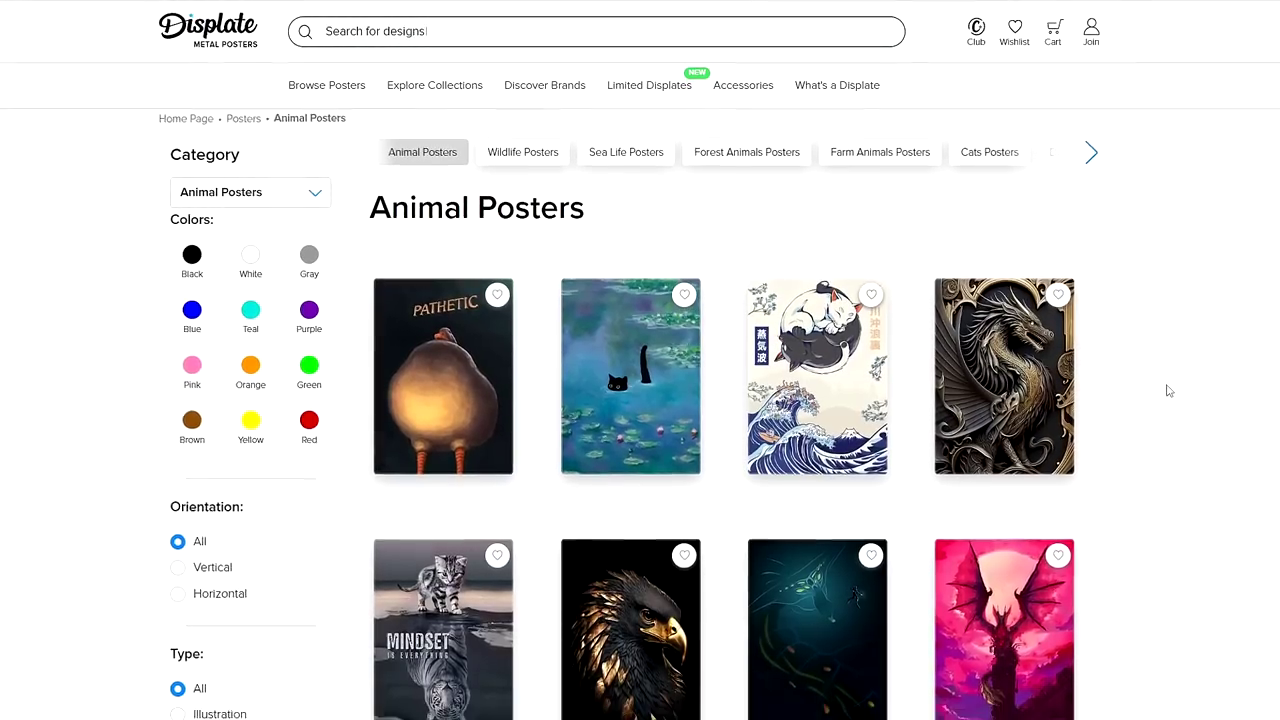
Scroll down the Animal Posters grid to browse the best-selling designs.
{"action": "scroll", "coordinate": [1168, 390], "scroll_direction": "down", "scroll_amount": 4}
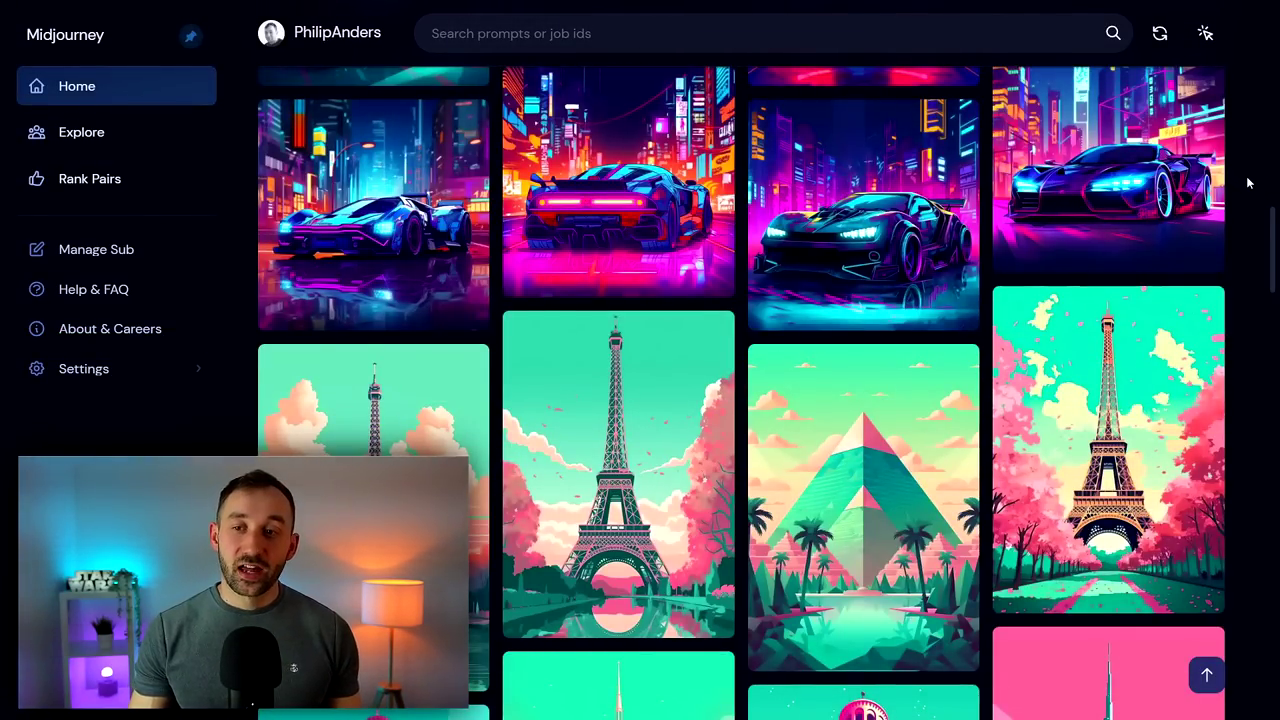
Enable bulk selection and tick the Pisa, Burj Khalifa, Great Wall, Eiffel Tower and Sydney posters.
{"action": "scroll", "coordinate": [1248, 182], "scroll_direction": "down", "scroll_amount": 2}
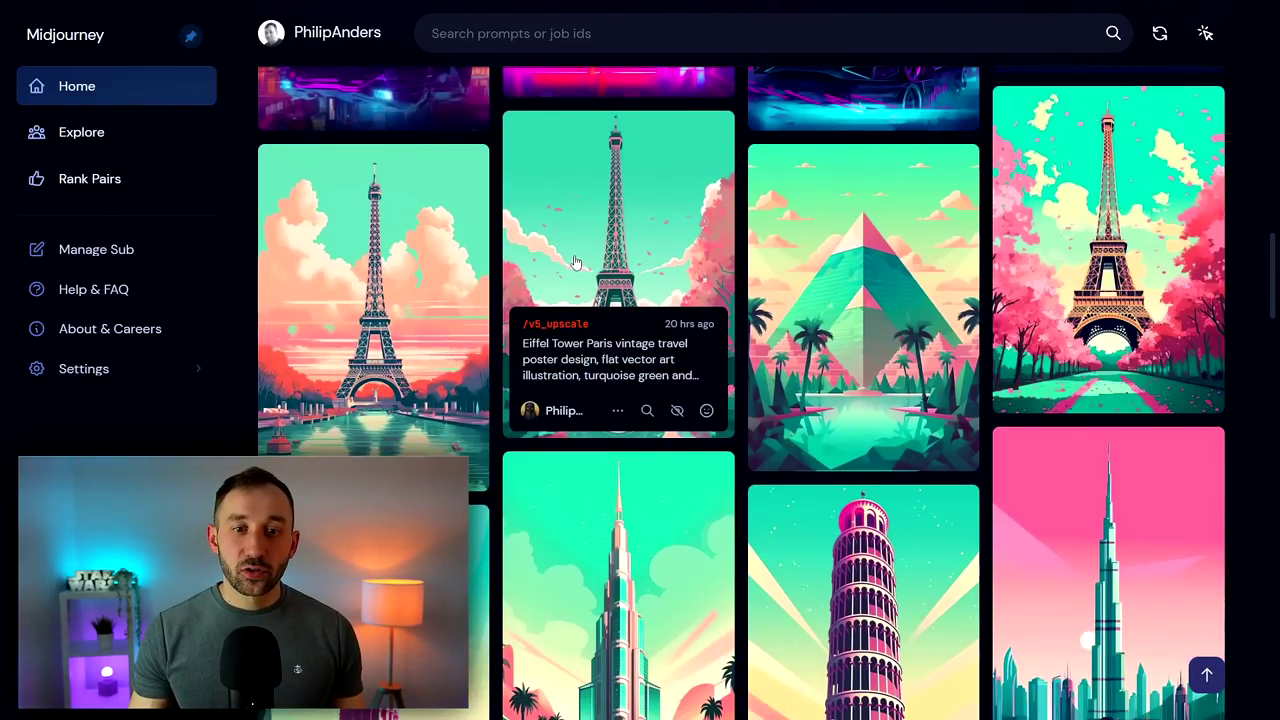
{"action": "scroll", "coordinate": [575, 262], "scroll_direction": "down", "scroll_amount": 1}
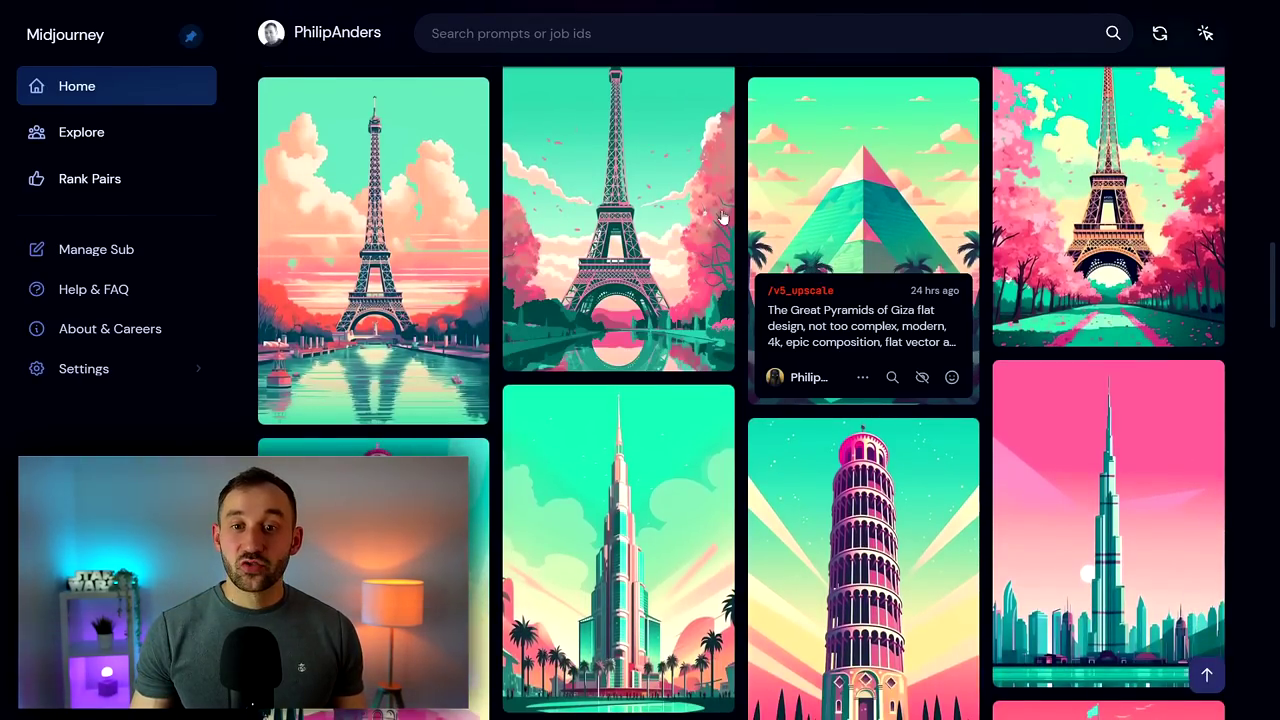
{"action": "scroll", "coordinate": [722, 217], "scroll_direction": "down", "scroll_amount": 3}
{"action": "scroll", "coordinate": [1122, 87], "scroll_direction": "up", "scroll_amount": 2}
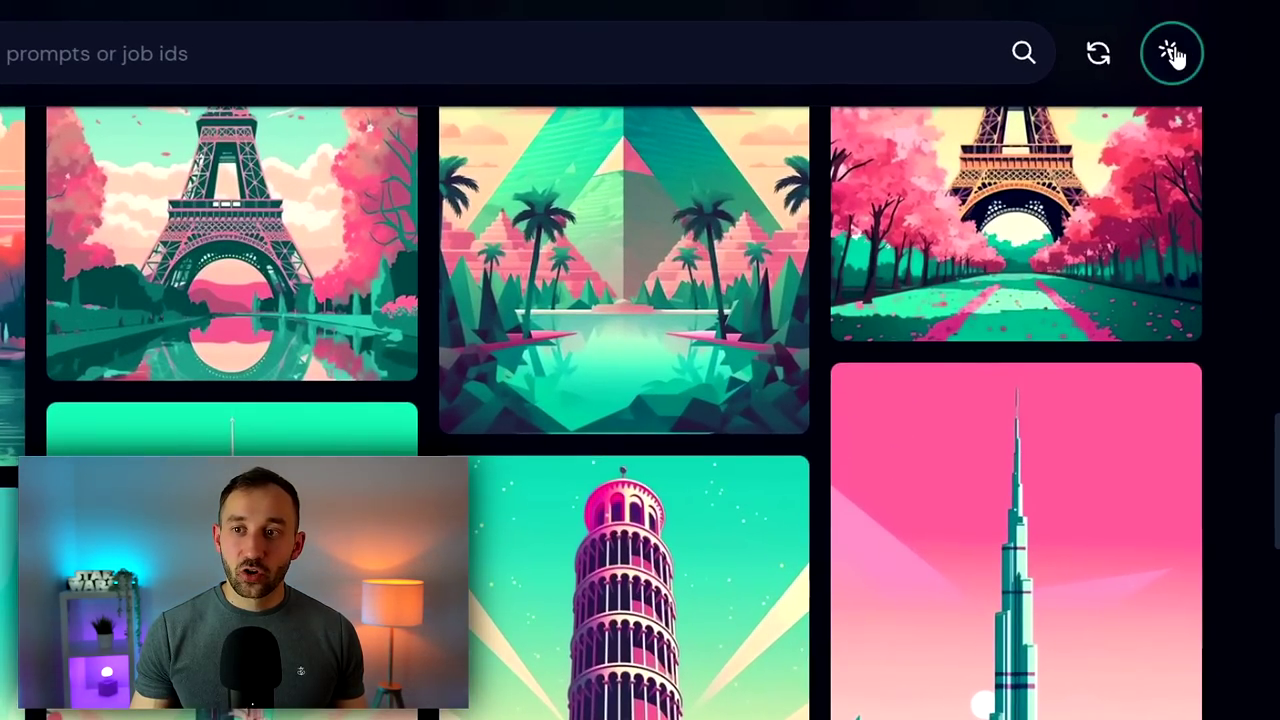
{"action": "left_click", "coordinate": [1172, 54]}
{"action": "scroll", "coordinate": [338, 311], "scroll_direction": "down", "scroll_amount": 2}
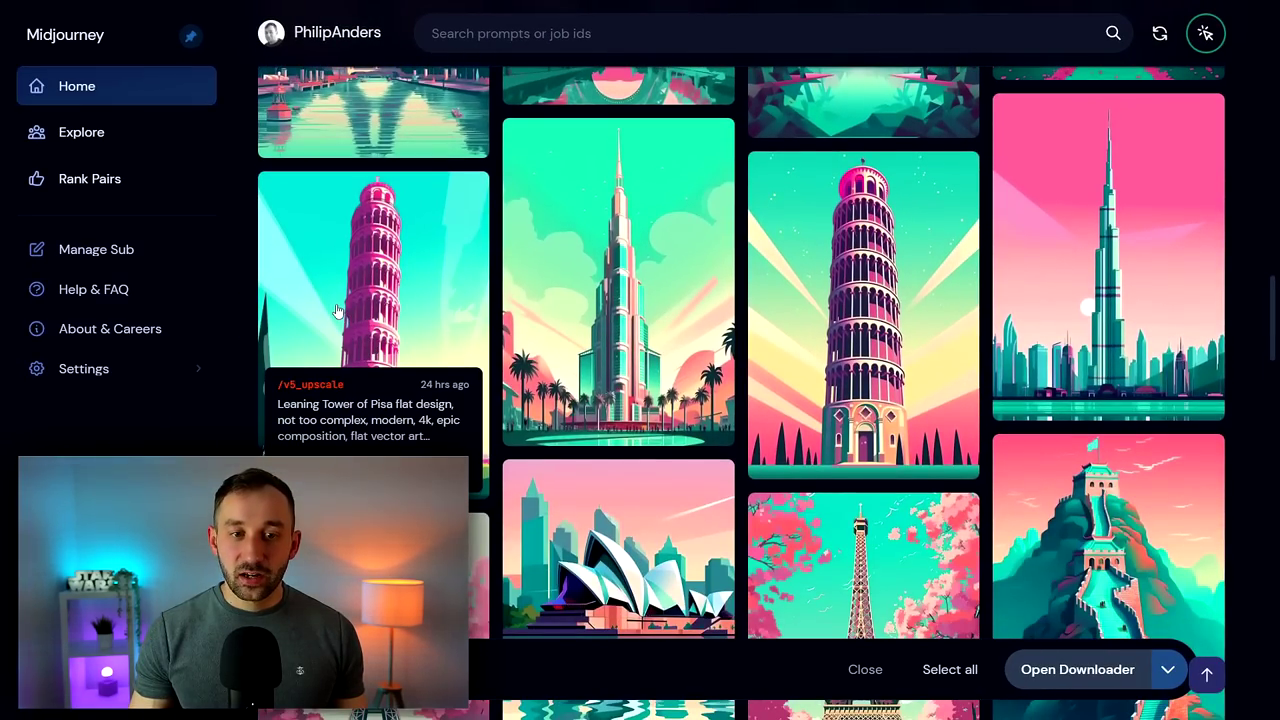
{"action": "left_click", "coordinate": [338, 311]}
{"action": "left_click", "coordinate": [666, 309]}
{"action": "left_click", "coordinate": [862, 305]}
{"action": "left_click", "coordinate": [1074, 269]}
{"action": "left_click", "coordinate": [1122, 512]}
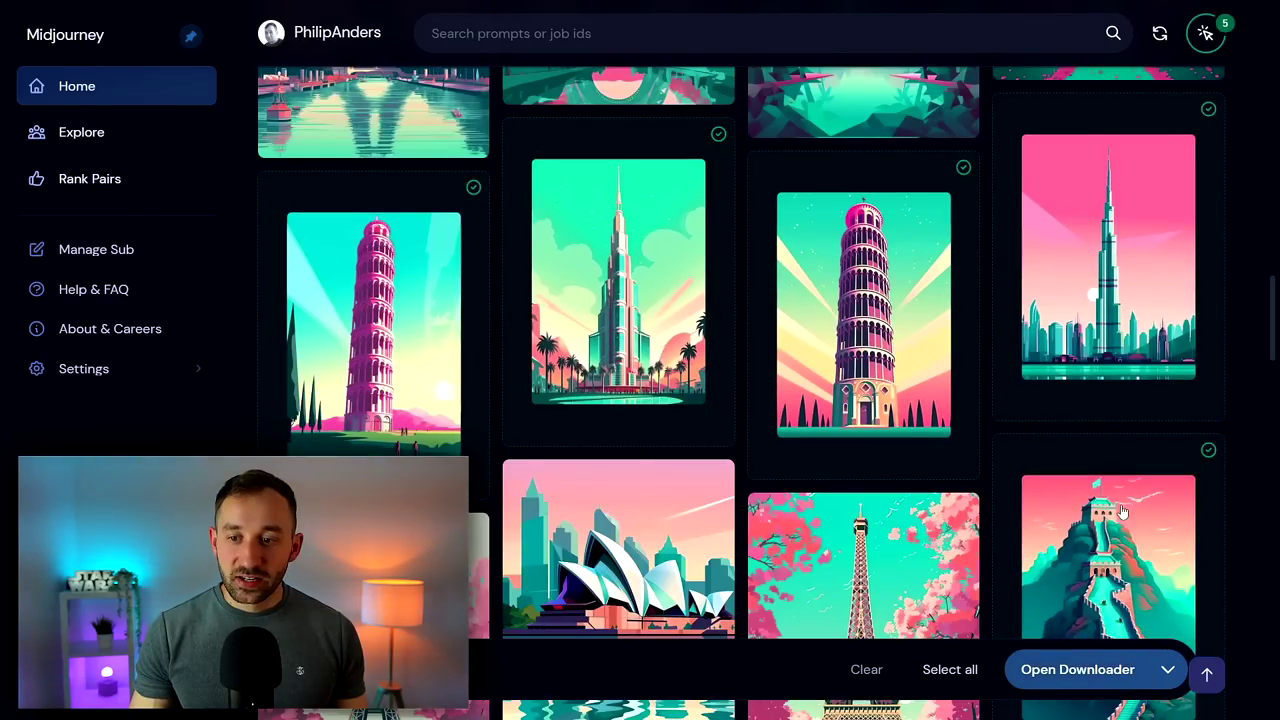
{"action": "left_click", "coordinate": [862, 565]}
{"action": "left_click", "coordinate": [618, 550]}
{"action": "left_click", "coordinate": [478, 575]}
Tick the Taj Mahal, Sydney, Colosseum, cherry-blossom Eiffel, dragon and fire images, then download all 14.
{"action": "scroll", "coordinate": [478, 575], "scroll_direction": "down", "scroll_amount": 4}
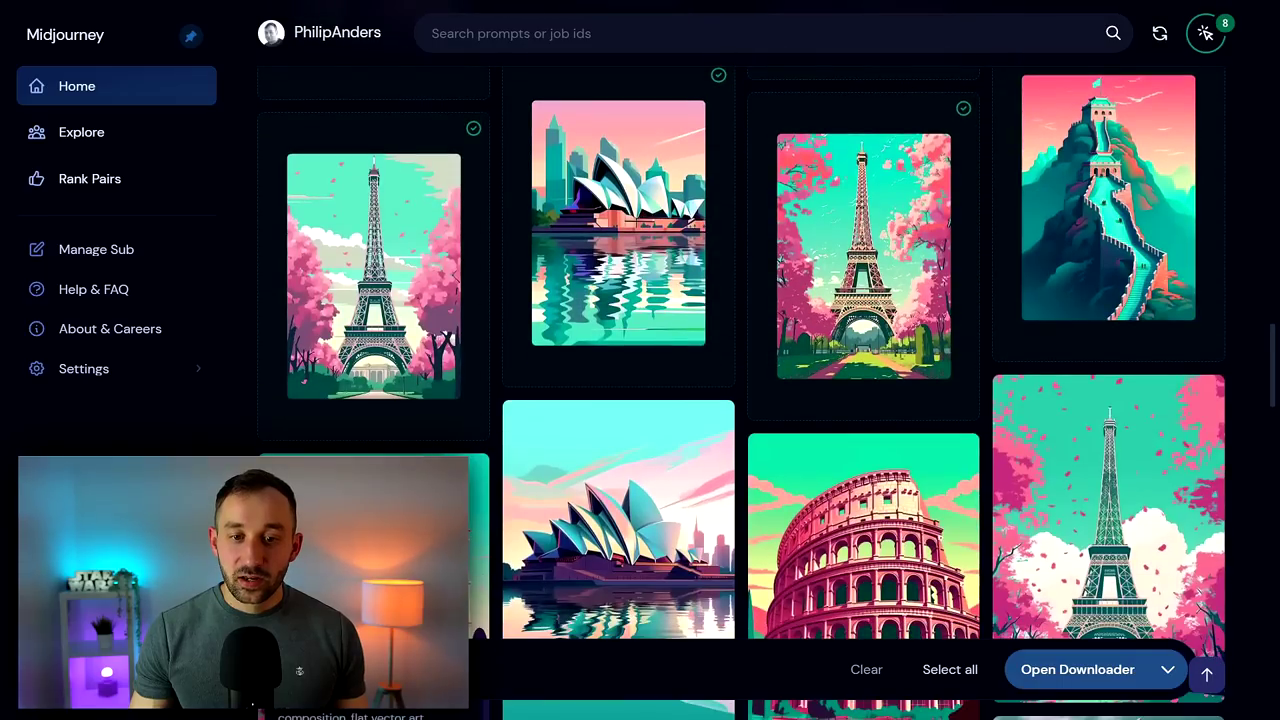
{"action": "scroll", "coordinate": [618, 400], "scroll_direction": "down", "scroll_amount": 2}
{"action": "left_click", "coordinate": [373, 370]}
{"action": "left_click", "coordinate": [618, 360]}
{"action": "left_click", "coordinate": [863, 395]}
{"action": "left_click", "coordinate": [1108, 338]}
{"action": "left_click", "coordinate": [1040, 590]}
{"action": "left_click", "coordinate": [618, 610]}
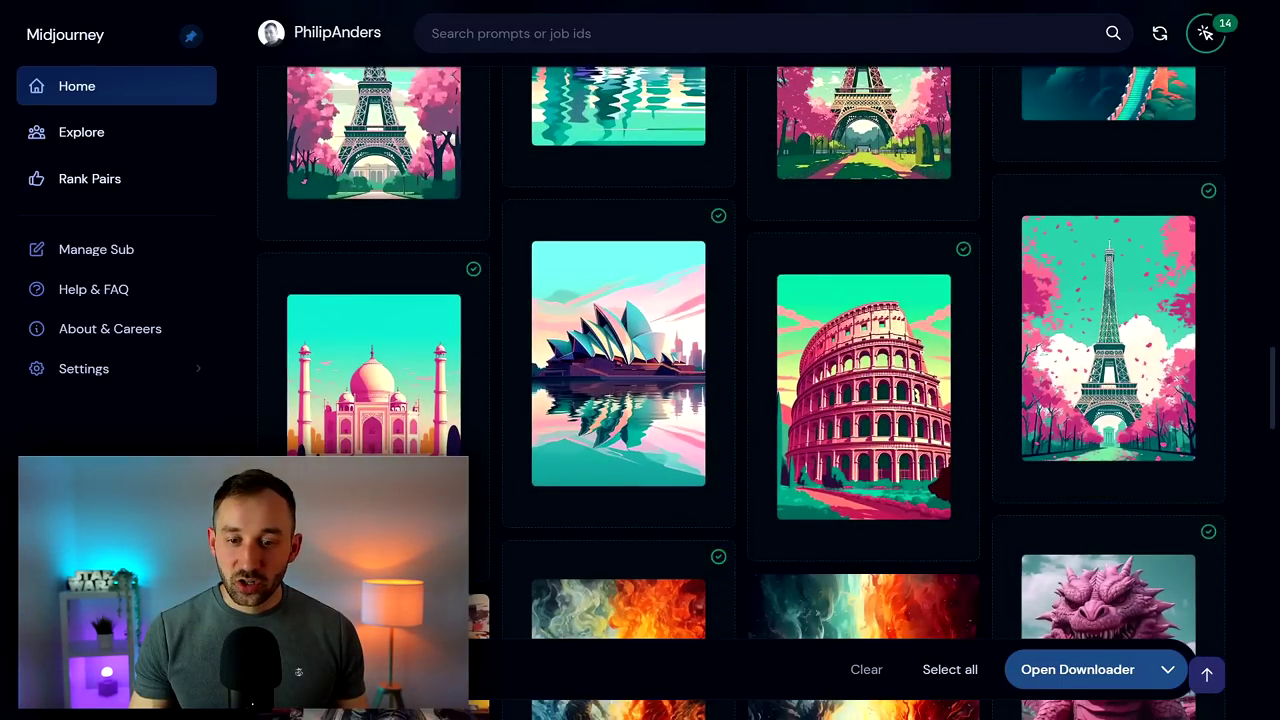
{"action": "left_click", "coordinate": [1057, 672]}
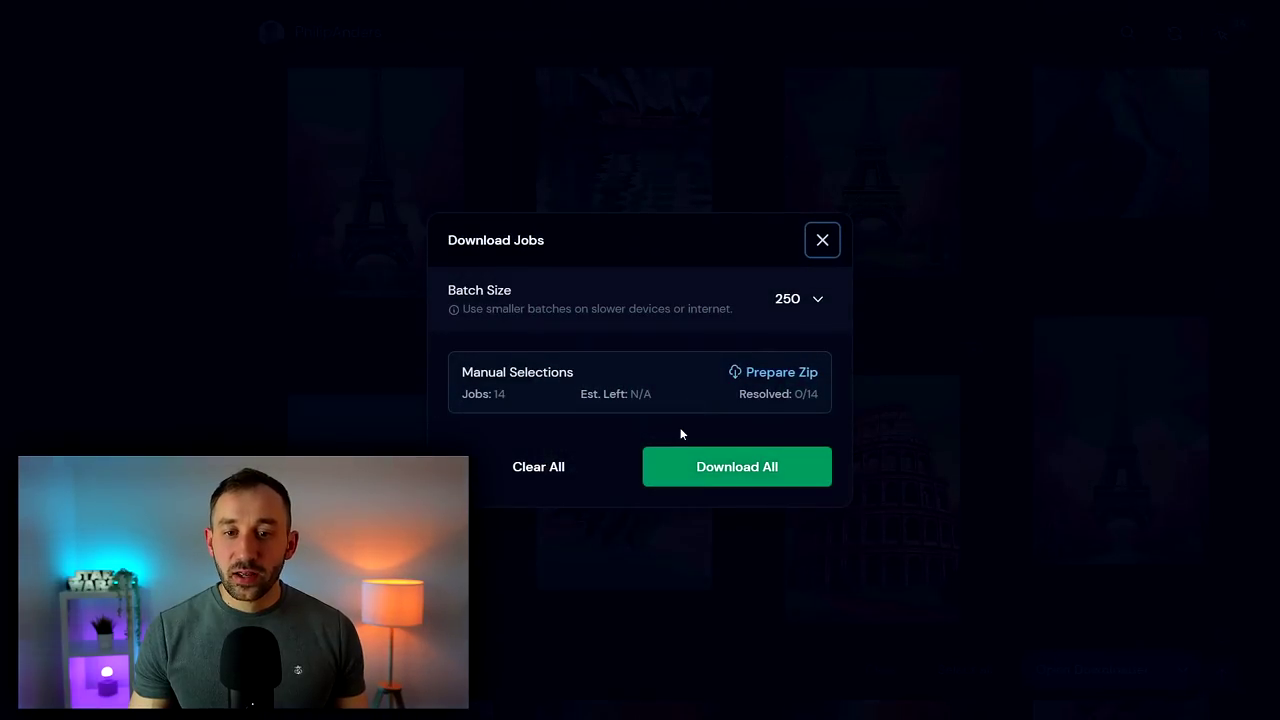
{"action": "left_click", "coordinate": [722, 475]}
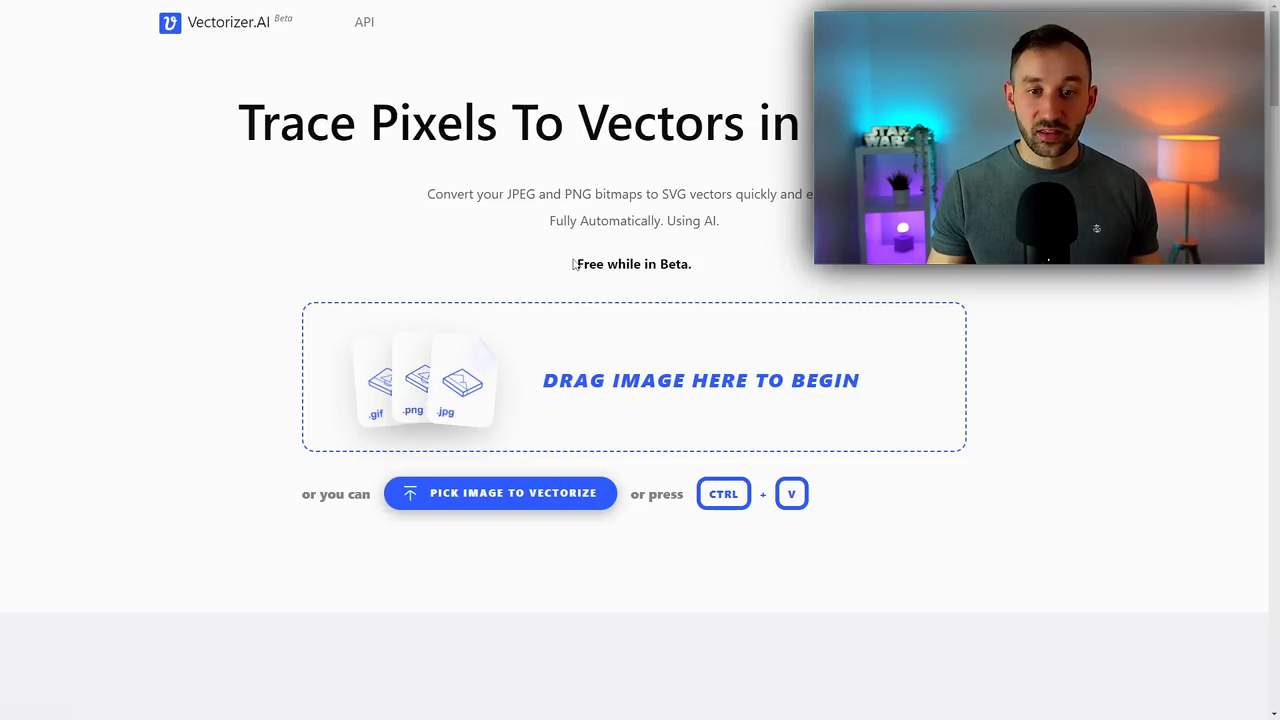
Drop the Taj Mahal poster PNG onto Vectorizer.AI's upload zone to trace it.
{"action": "left_click_drag", "start_coordinate": [574, 264], "coordinate": [700, 277]}
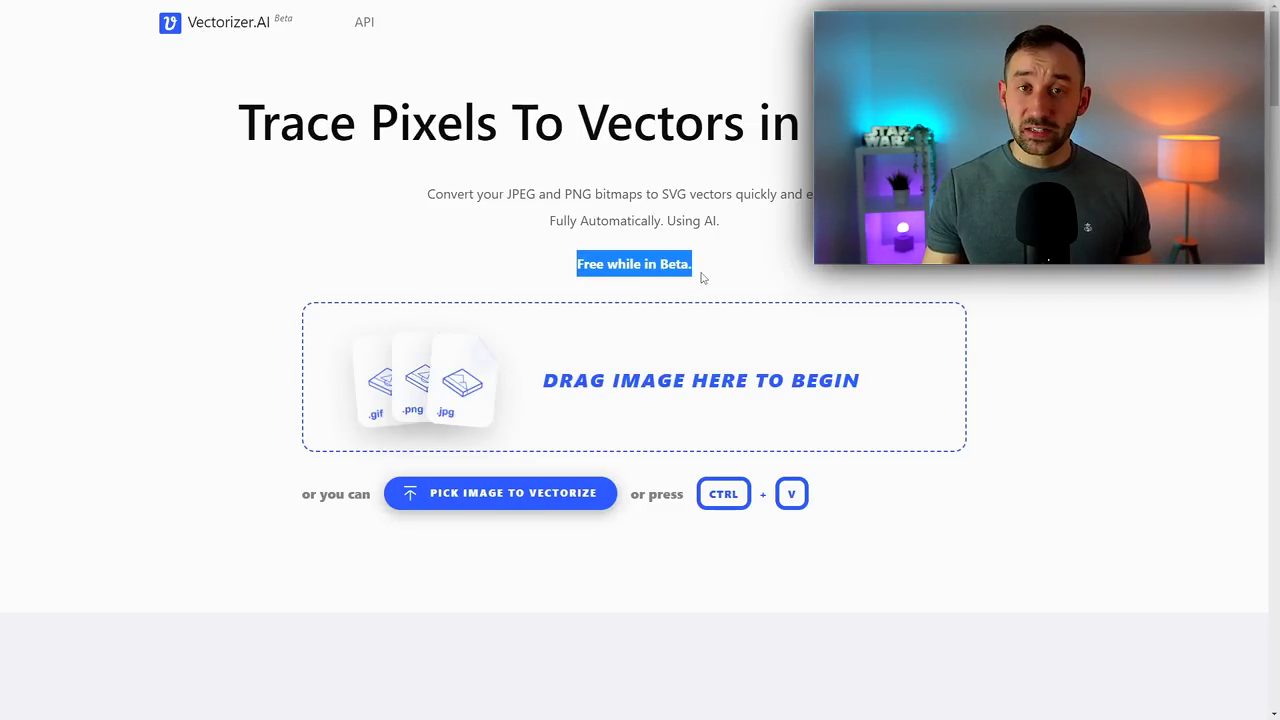
{"action": "left_click", "coordinate": [704, 277]}
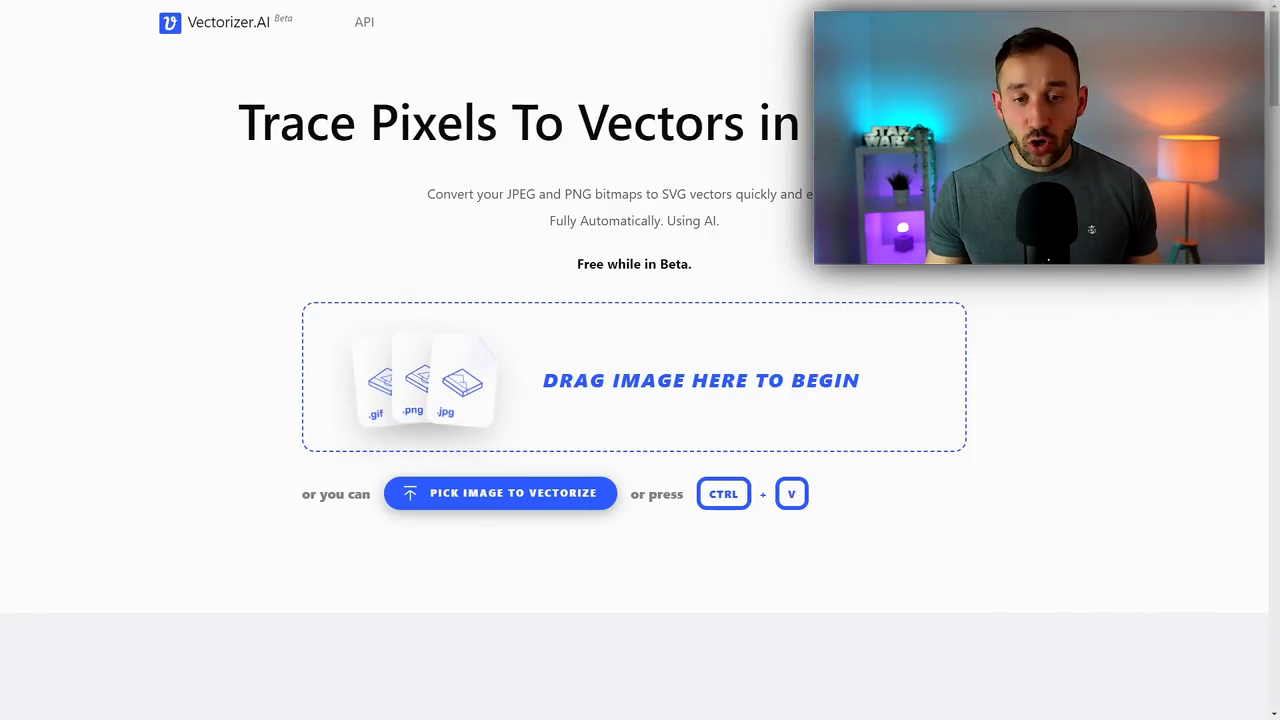
{"action": "left_click_drag", "start_coordinate": [1279, 363], "coordinate": [692, 385]}
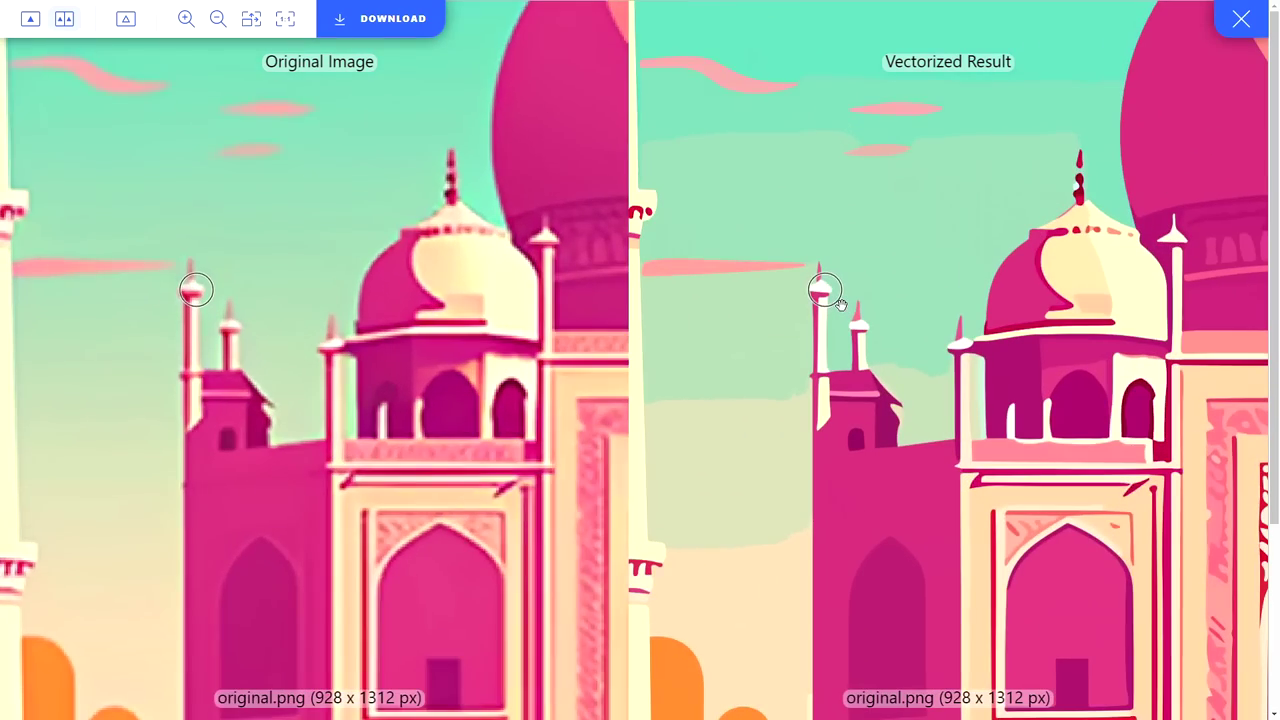
Zoom and pan to the large dome to compare the trace, then show the SVG Download options.
{"action": "scroll", "coordinate": [793, 455], "scroll_direction": "up", "scroll_amount": 5}
{"action": "scroll", "coordinate": [920, 314], "scroll_direction": "up", "scroll_amount": 5}
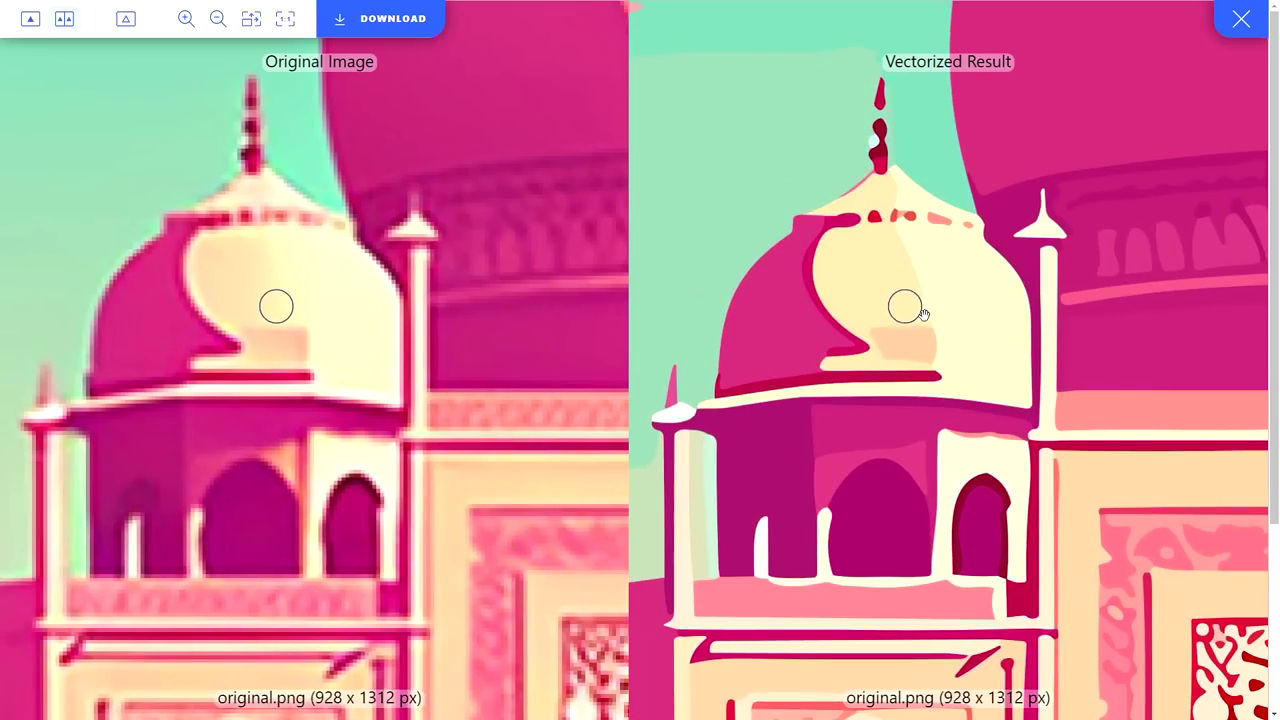
{"action": "scroll", "coordinate": [1006, 260], "scroll_direction": "up", "scroll_amount": 3}
{"action": "left_click_drag", "start_coordinate": [1006, 260], "coordinate": [1031, 486]}
{"action": "scroll", "coordinate": [763, 374], "scroll_direction": "up", "scroll_amount": 3}
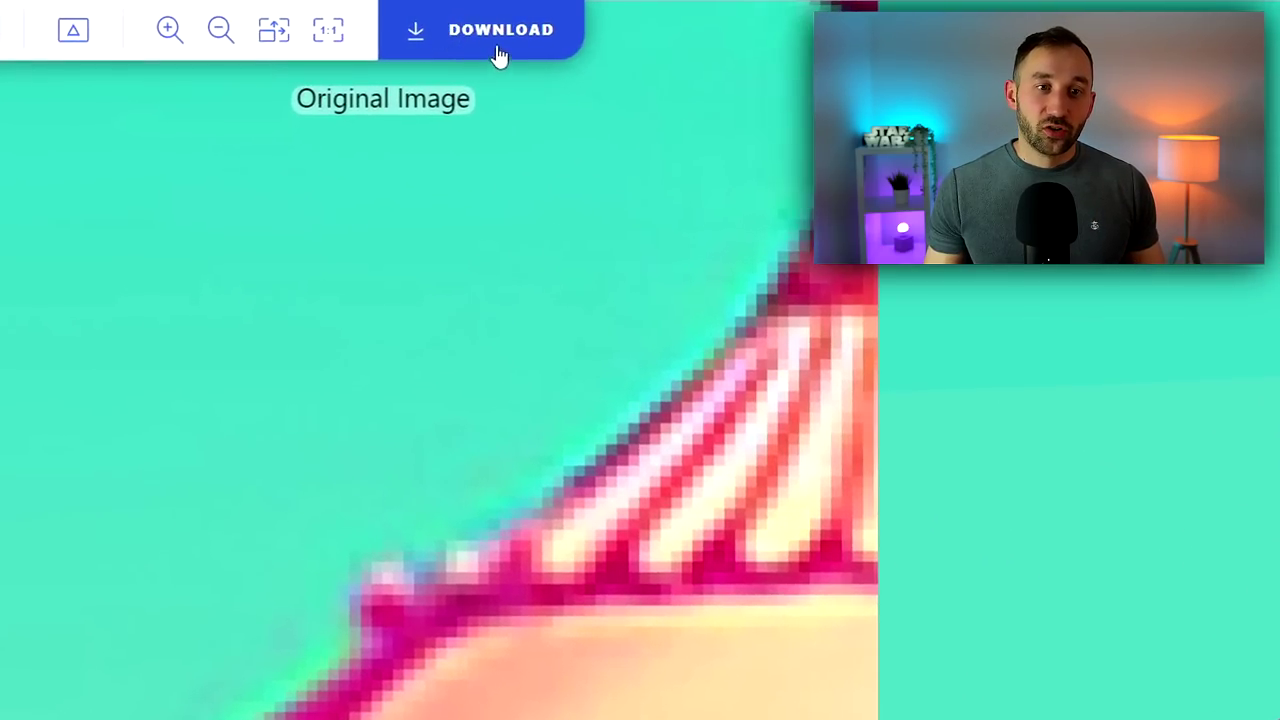
{"action": "left_click", "coordinate": [476, 40]}
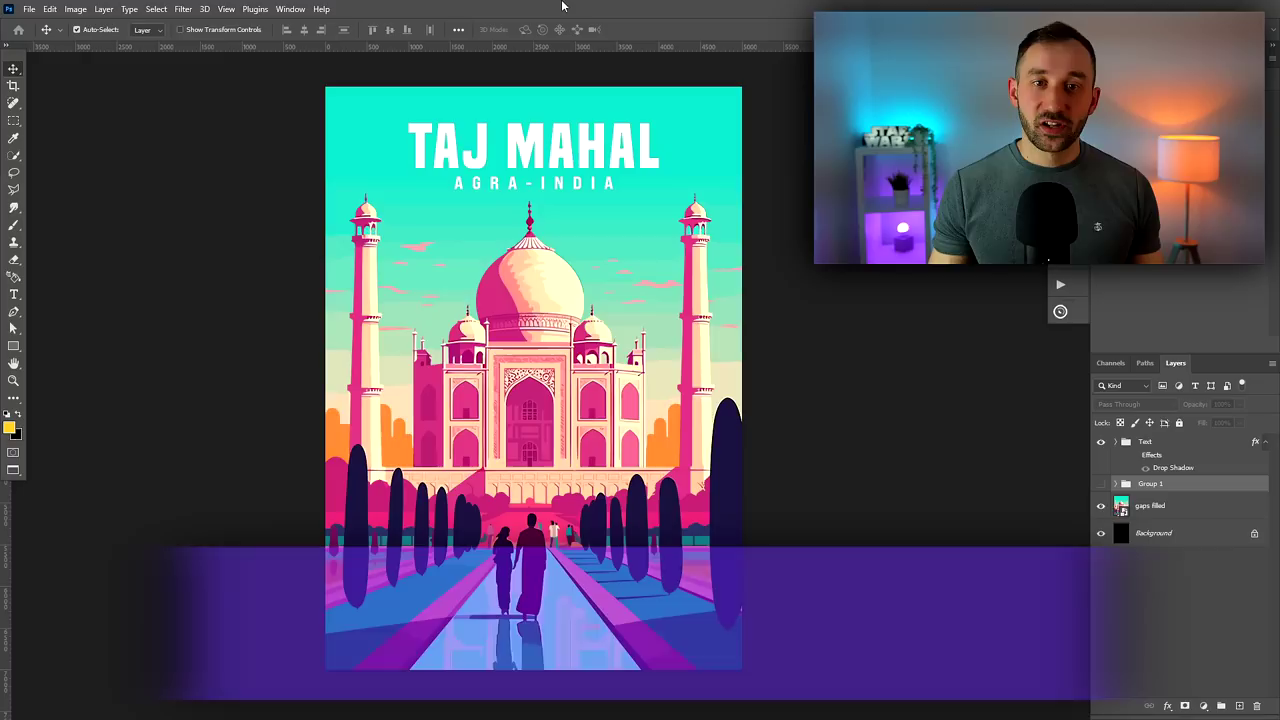
Make the Text group's Drop Shadow effect visible under the TAJ MAHAL title.
{"action": "scroll", "coordinate": [556, 360], "scroll_direction": "up", "scroll_amount": 2}
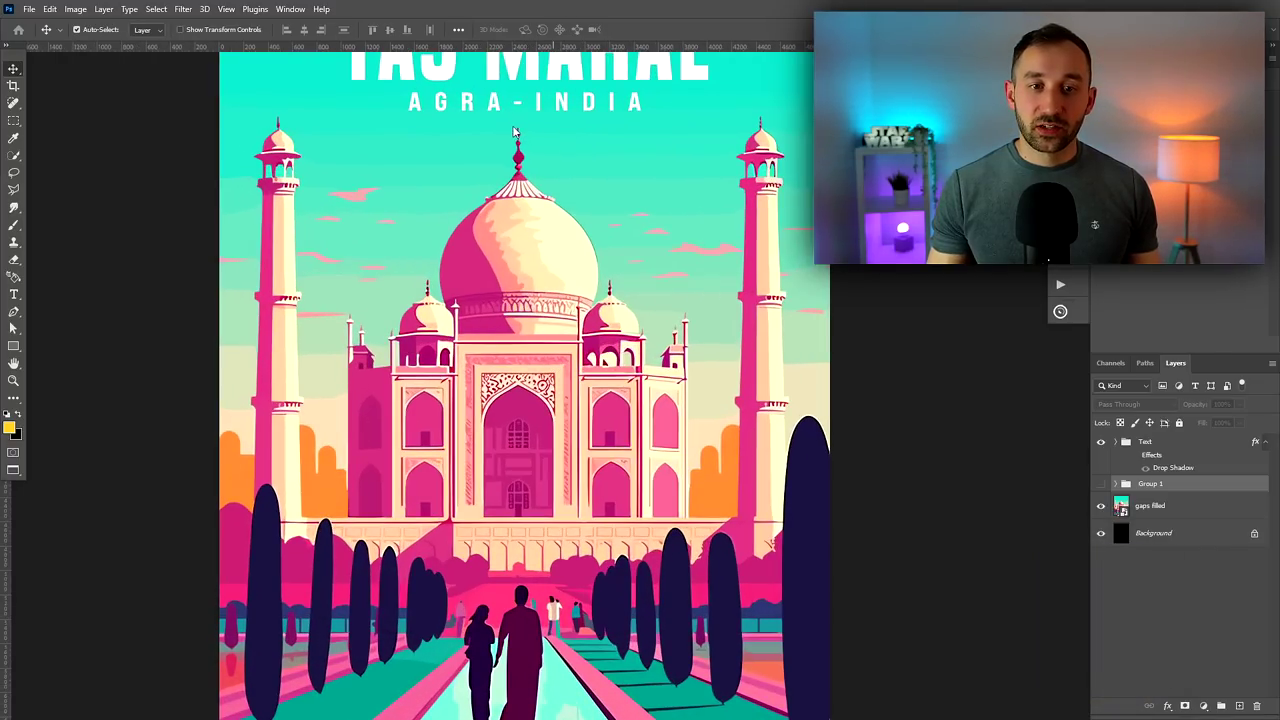
{"action": "scroll", "coordinate": [514, 334], "scroll_direction": "up", "scroll_amount": 3}
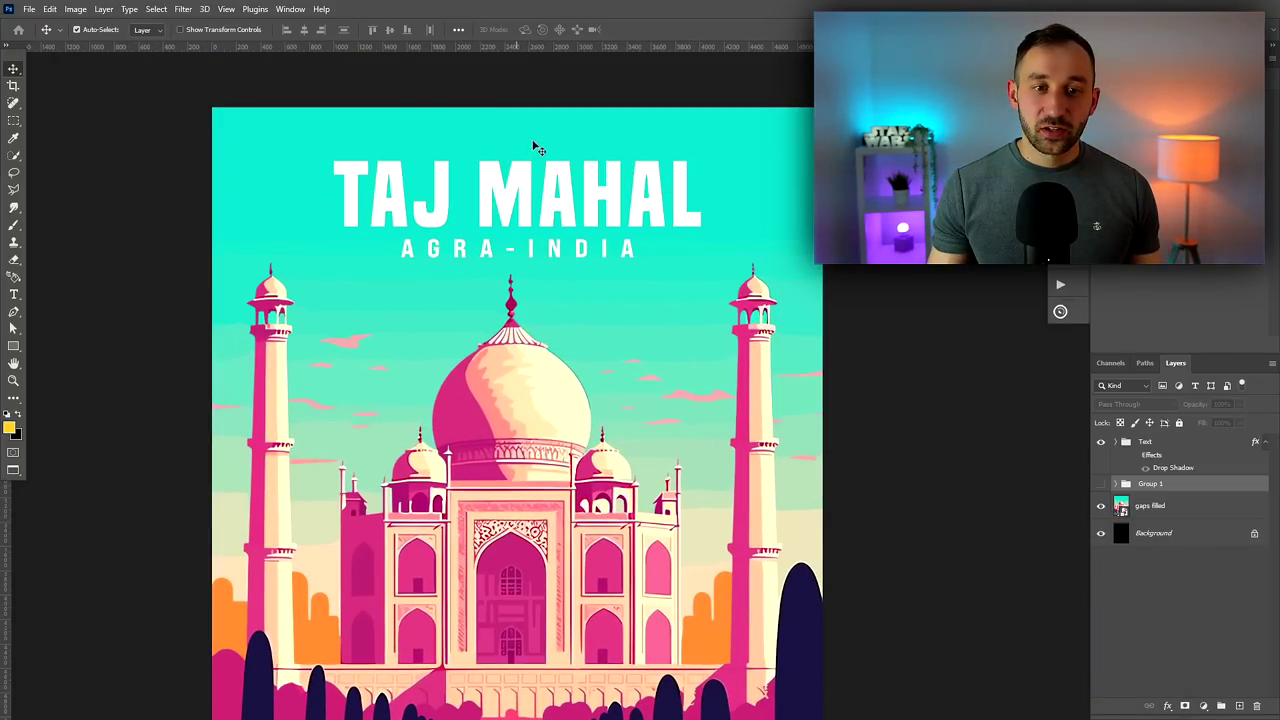
{"action": "scroll", "coordinate": [533, 145], "scroll_direction": "up", "scroll_amount": 1}
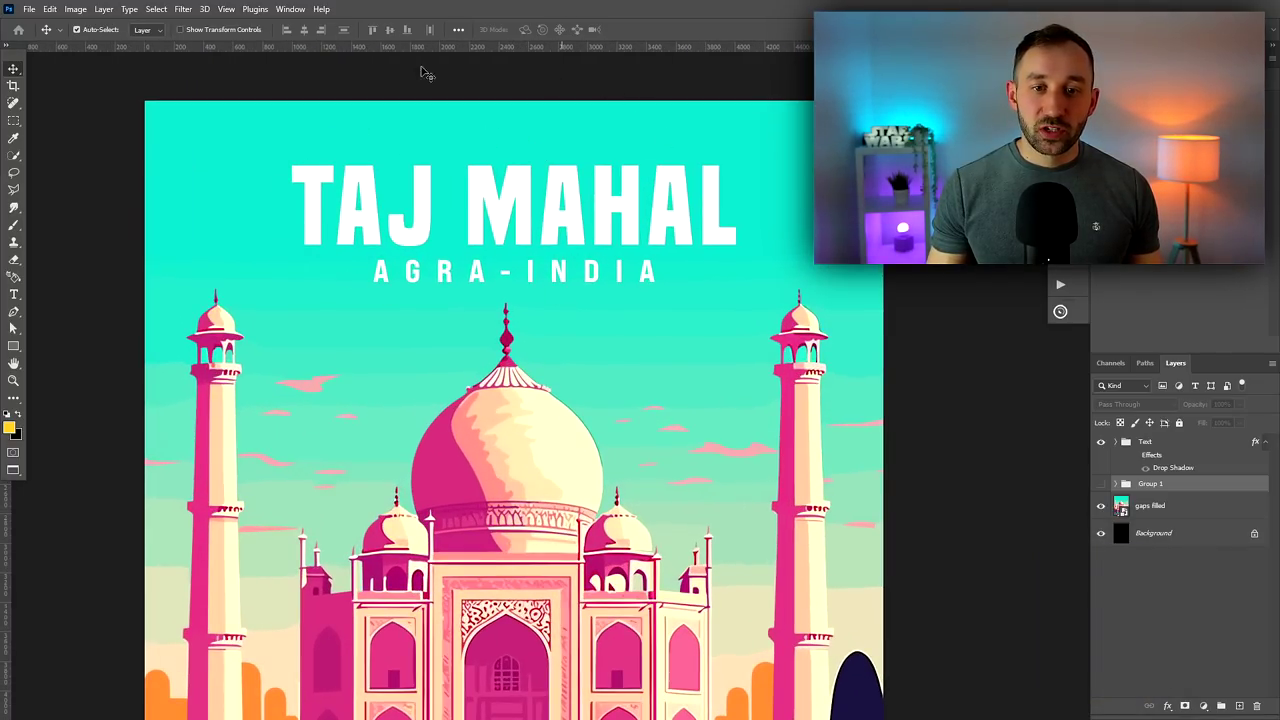
{"action": "scroll", "coordinate": [588, 236], "scroll_direction": "down", "scroll_amount": 3}
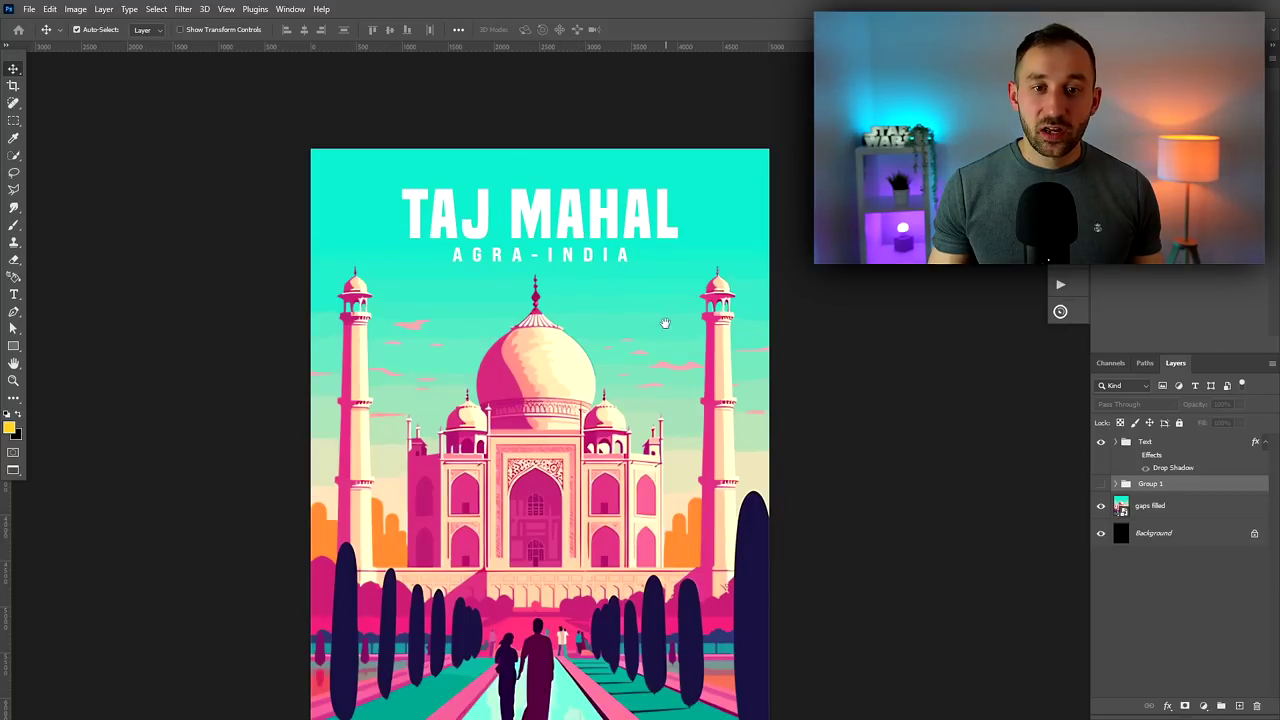
{"action": "left_click_drag", "start_coordinate": [665, 323], "coordinate": [622, 381]}
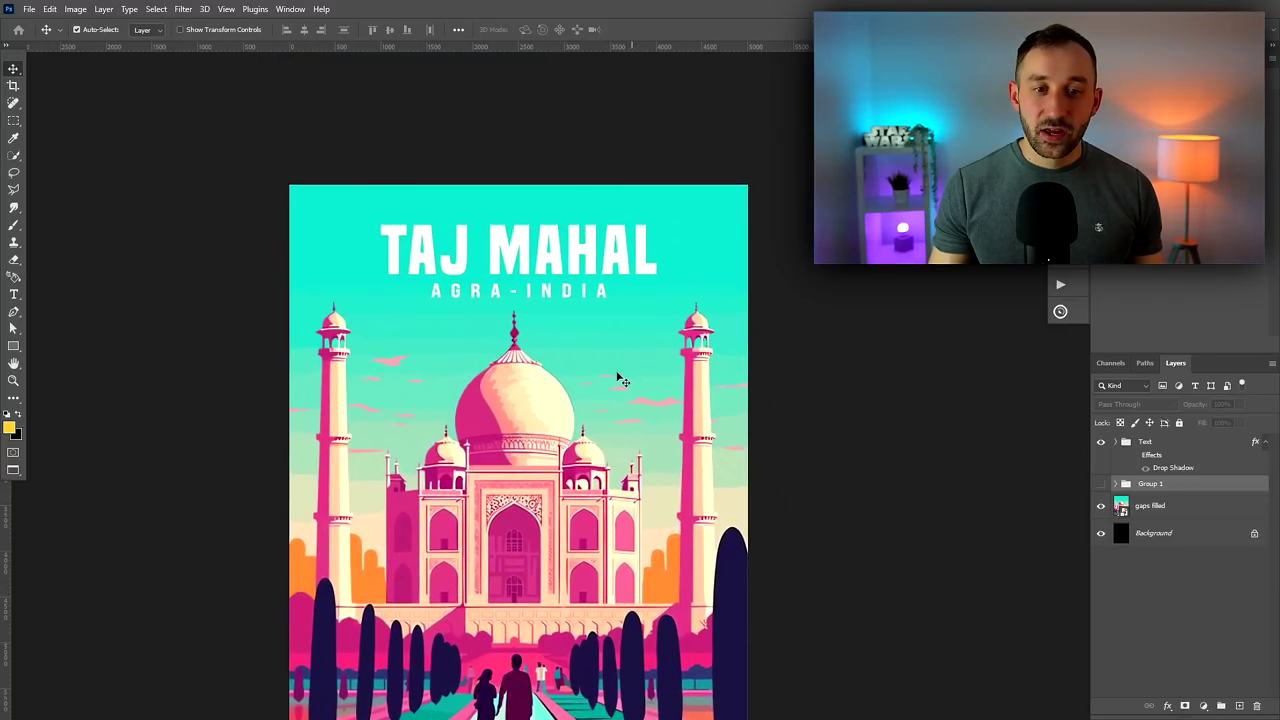
{"action": "scroll", "coordinate": [530, 228], "scroll_direction": "up", "scroll_amount": 2}
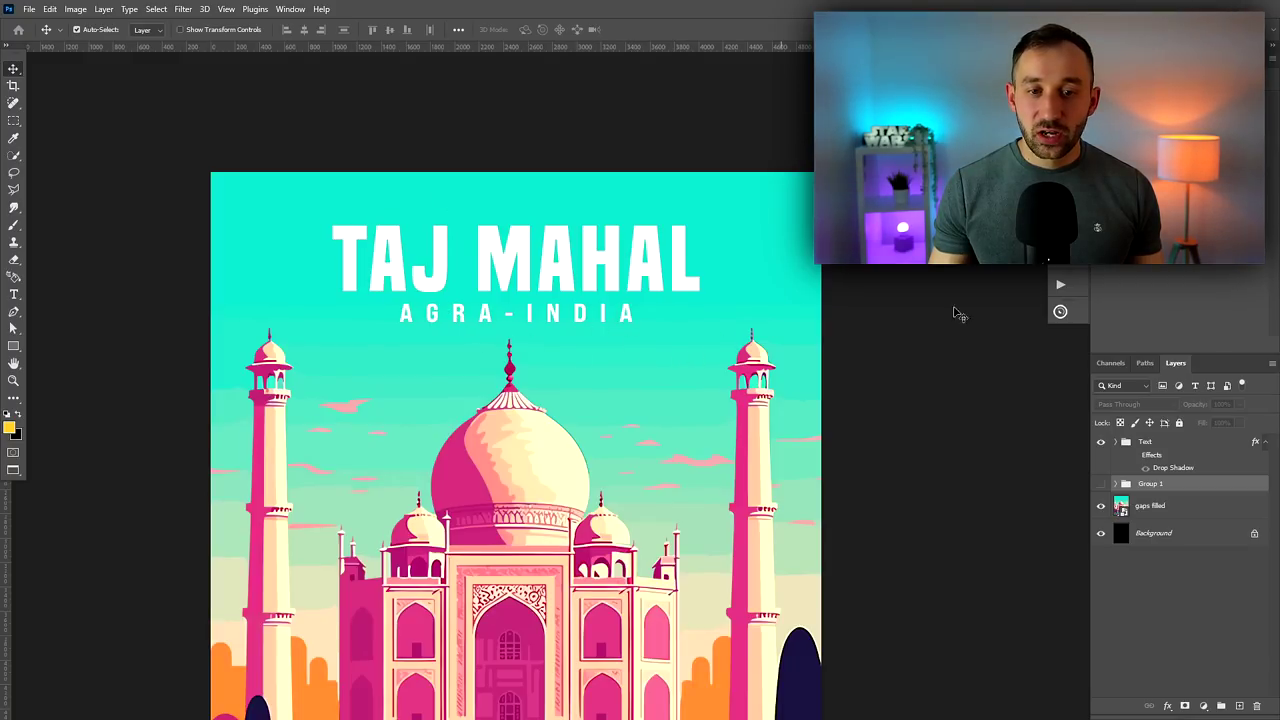
{"action": "left_click", "coordinate": [1136, 457]}
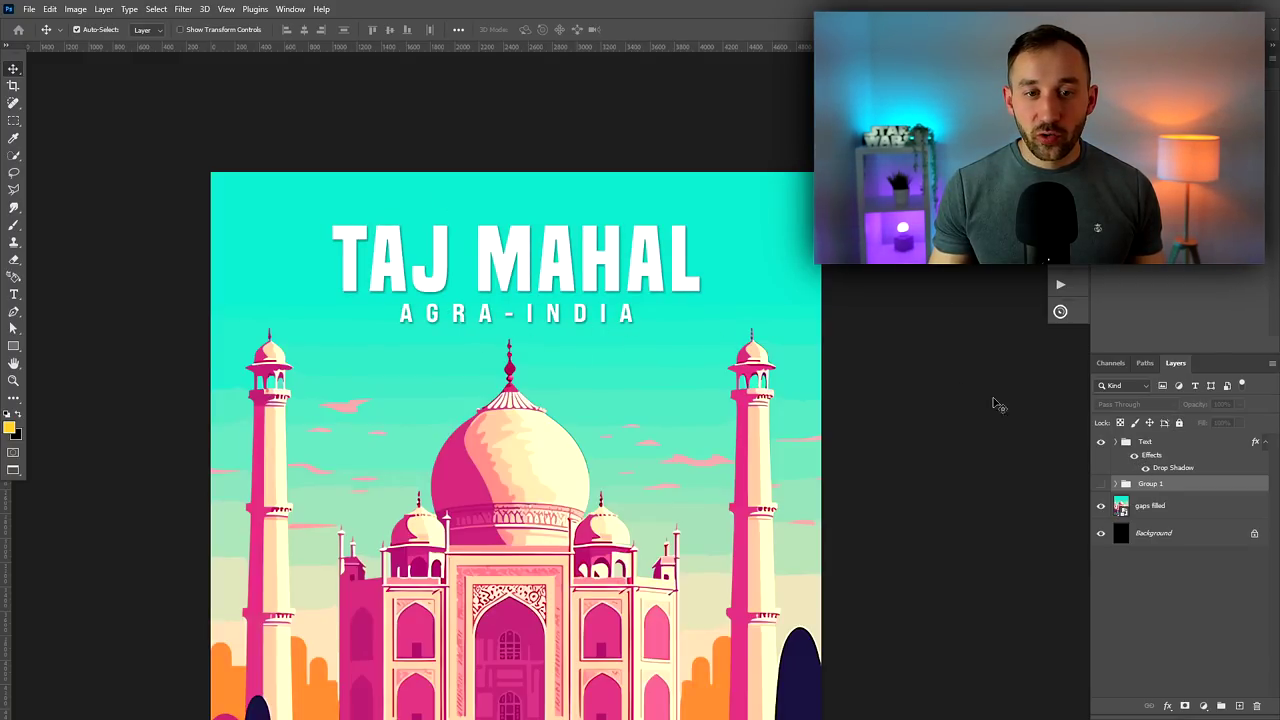
{"action": "scroll", "coordinate": [446, 245], "scroll_direction": "up", "scroll_amount": 2}
{"action": "scroll", "coordinate": [514, 290], "scroll_direction": "down", "scroll_amount": 5}
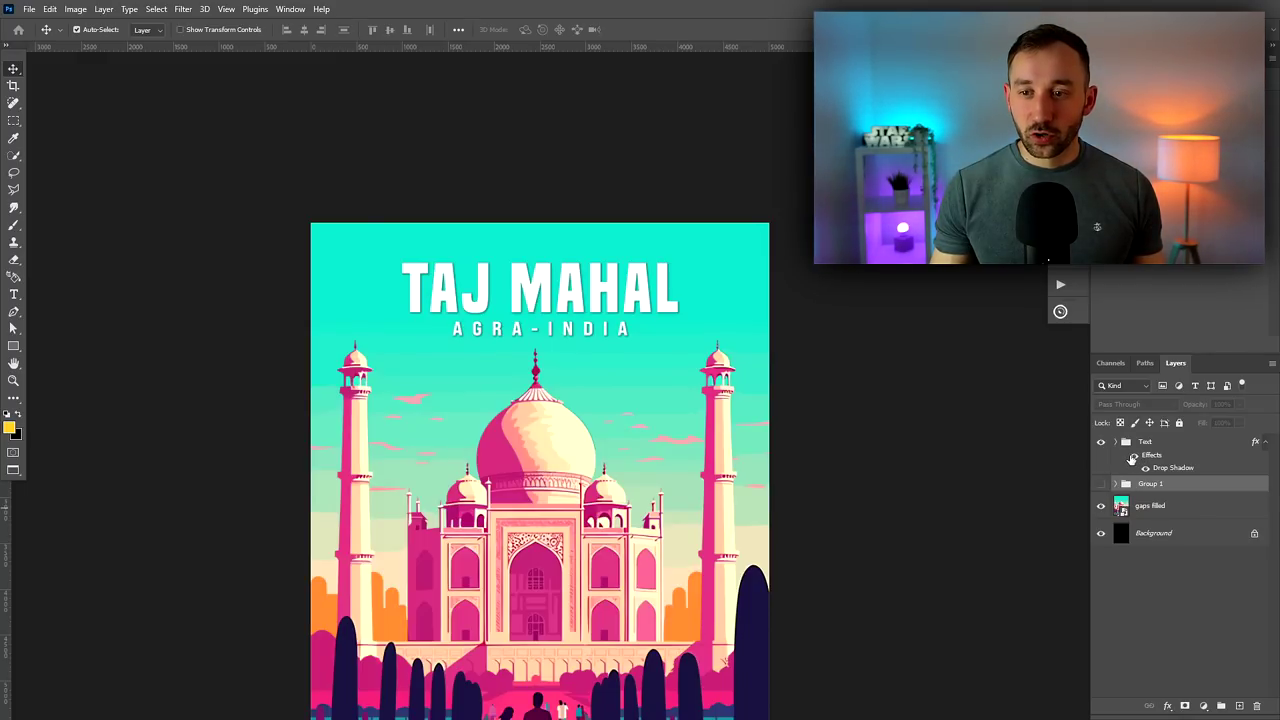
Try editing the AGRA-INDIA subtitle, then return to the Move tool.
{"action": "key", "text": "t"}
{"action": "key", "text": "alt+t"}
{"action": "key", "text": "Escape"}
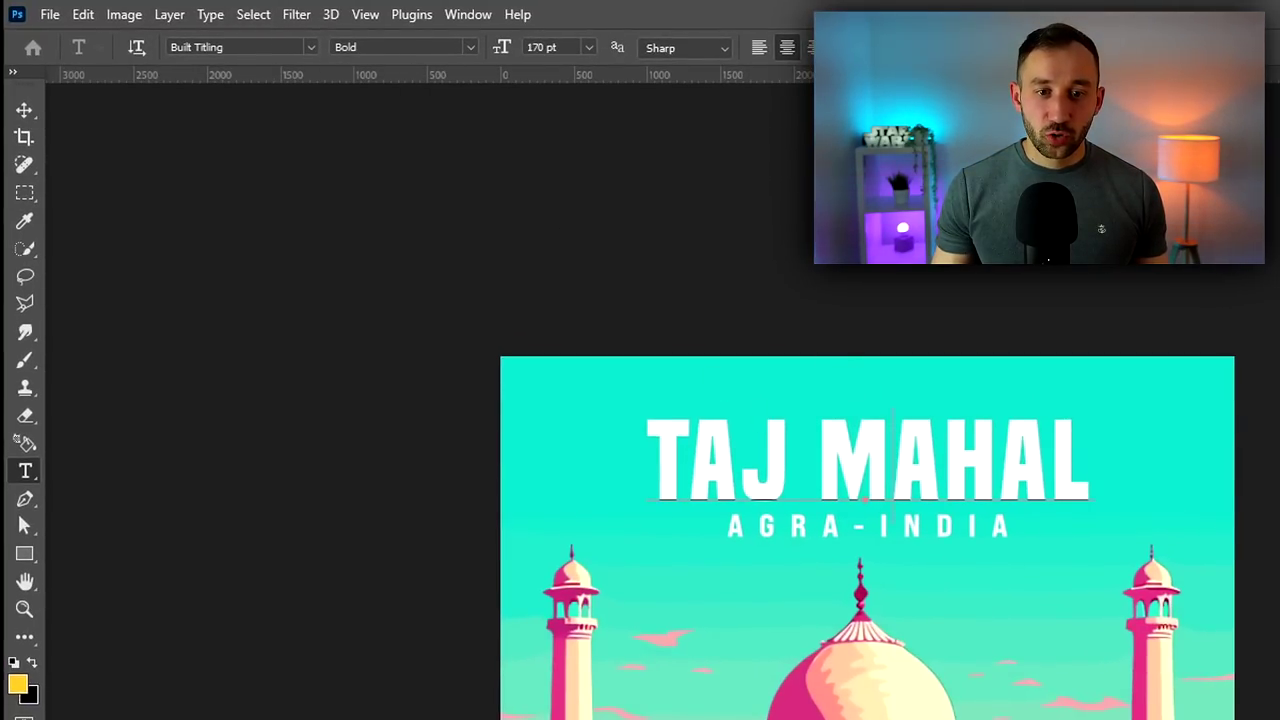
{"action": "left_click", "coordinate": [910, 521]}
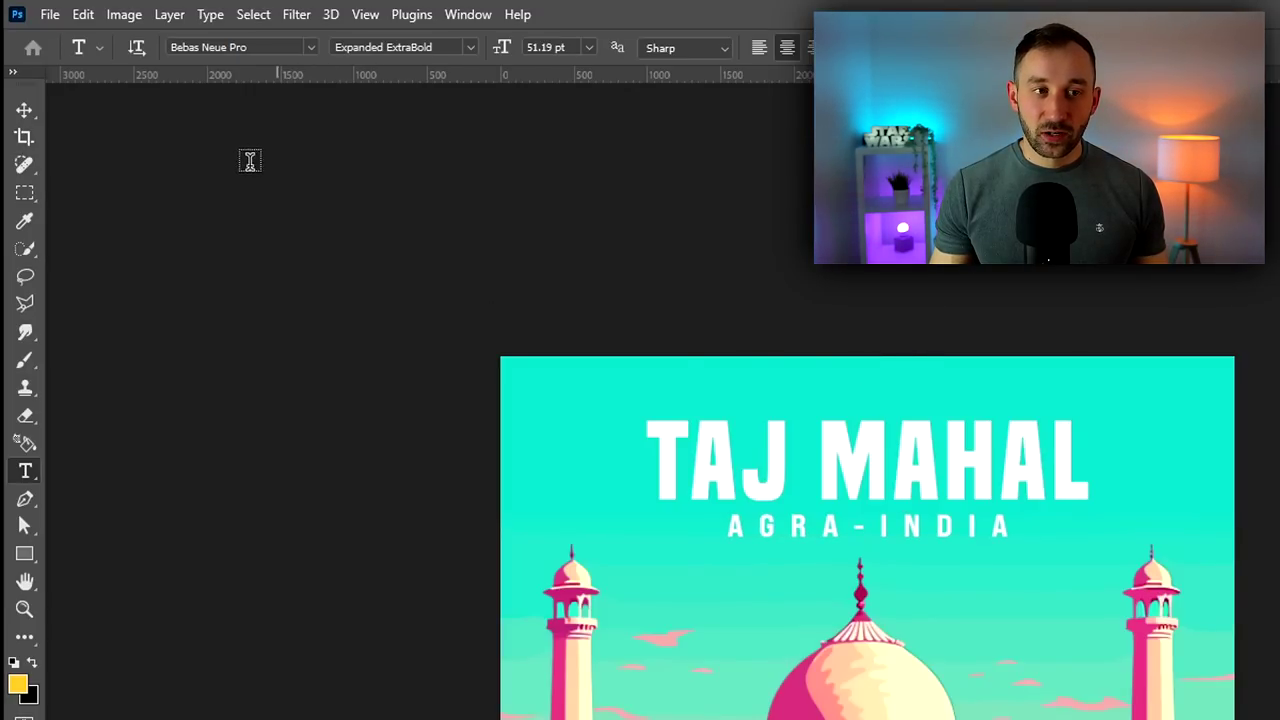
{"action": "left_click", "coordinate": [25, 110]}
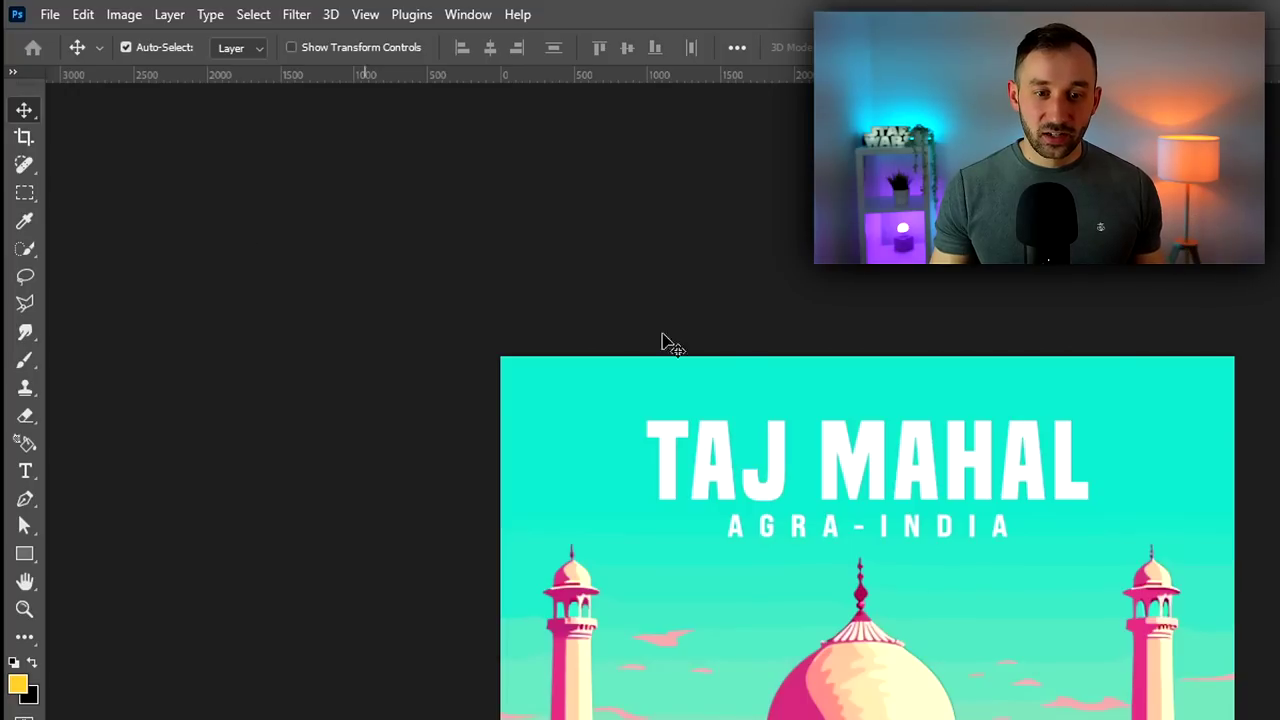
{"action": "left_click_drag", "start_coordinate": [894, 558], "coordinate": [847, 521]}
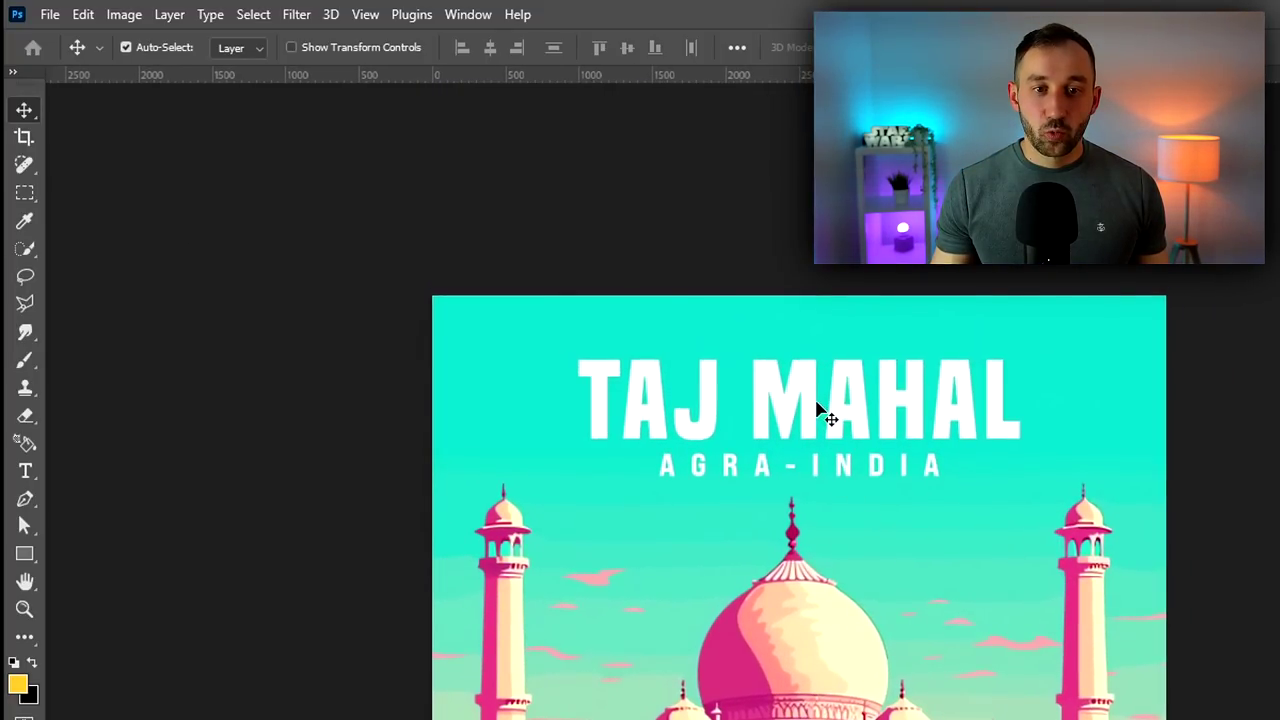
{"action": "scroll", "coordinate": [805, 405], "scroll_direction": "down", "scroll_amount": 3}
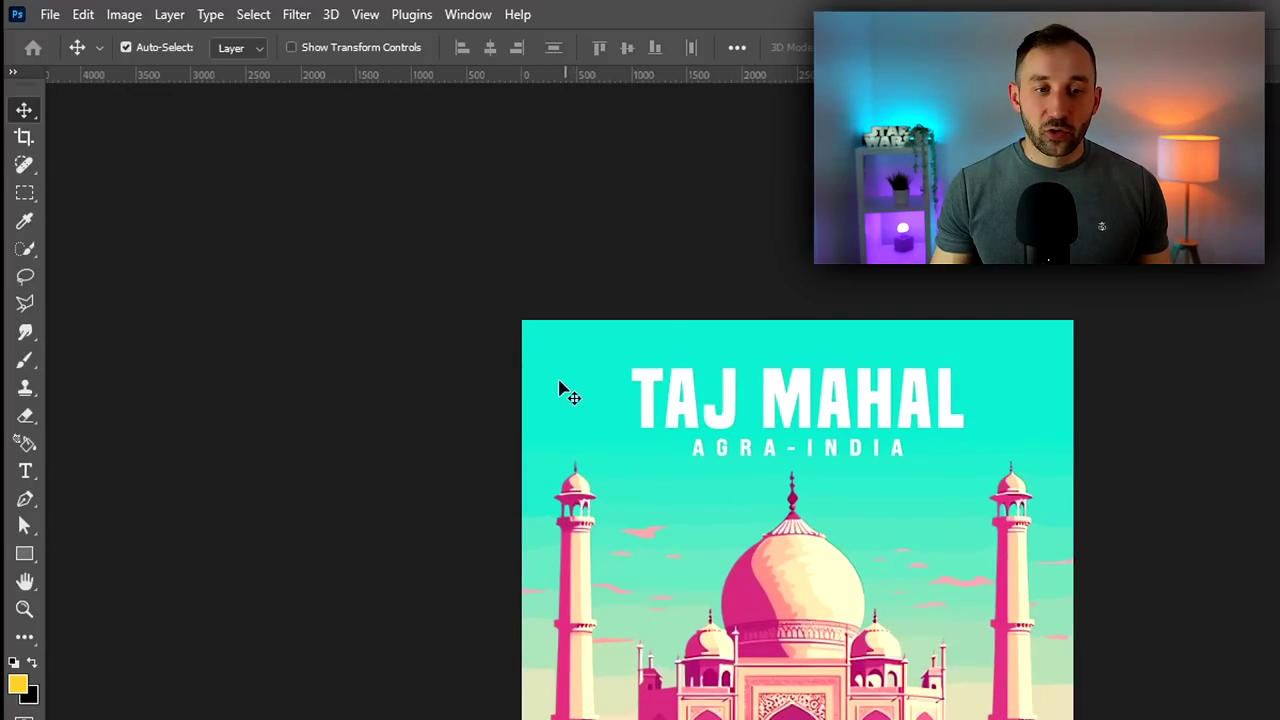
{"action": "scroll", "coordinate": [915, 340], "scroll_direction": "up", "scroll_amount": 2}
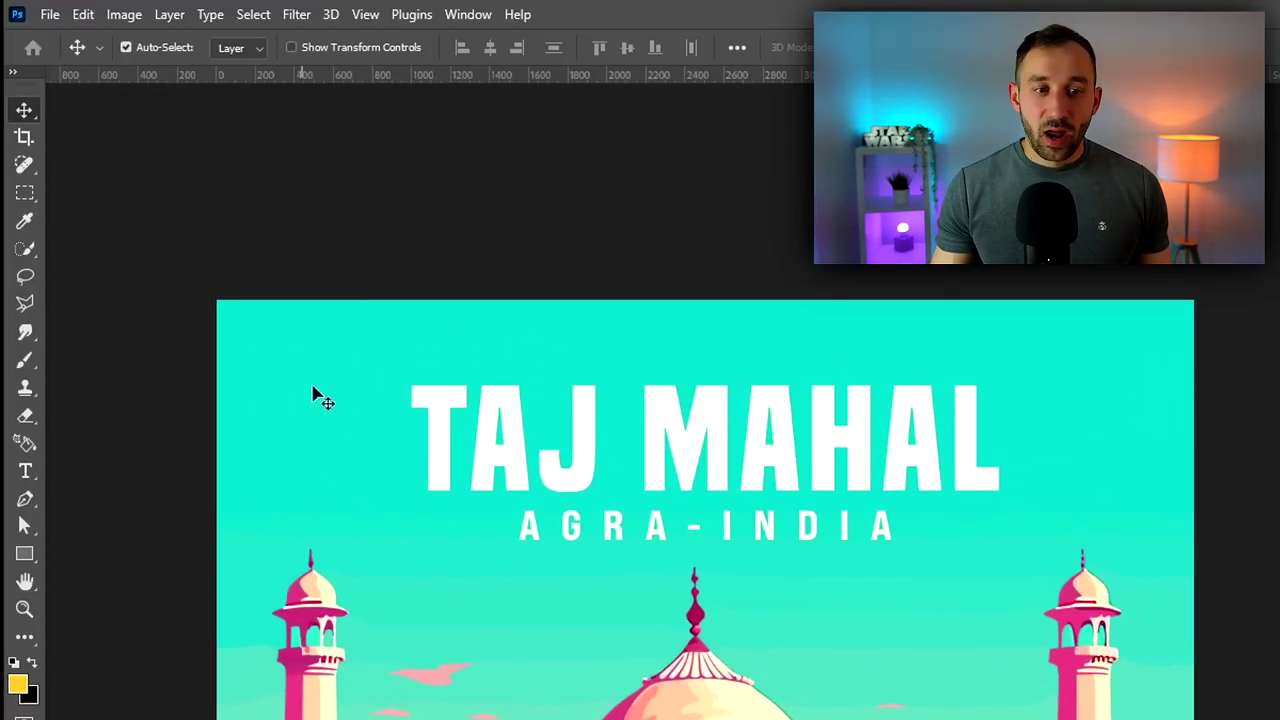
Scale the Text group to 163% with Ctrl+T, commit it, then undo the scaling.
{"action": "key", "text": "ctrl+t"}
{"action": "left_click_drag", "start_coordinate": [706, 370], "coordinate": [706, 315]}
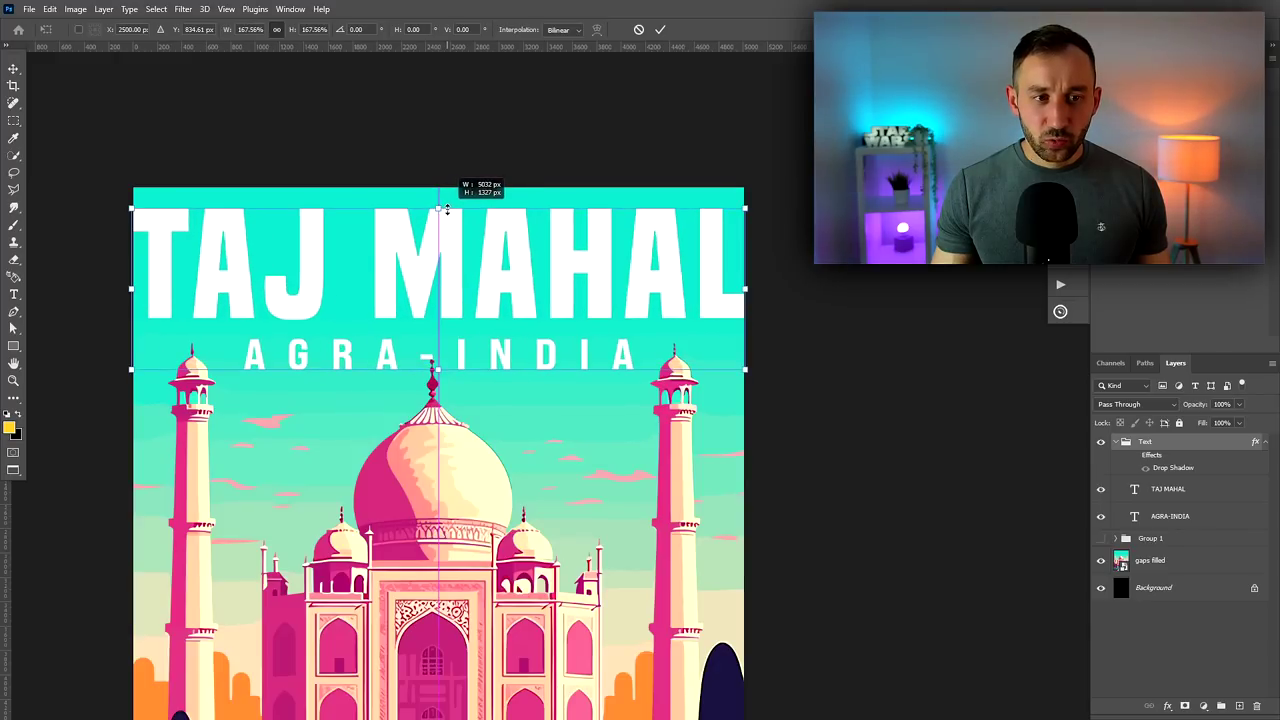
{"action": "left_click", "coordinate": [660, 29]}
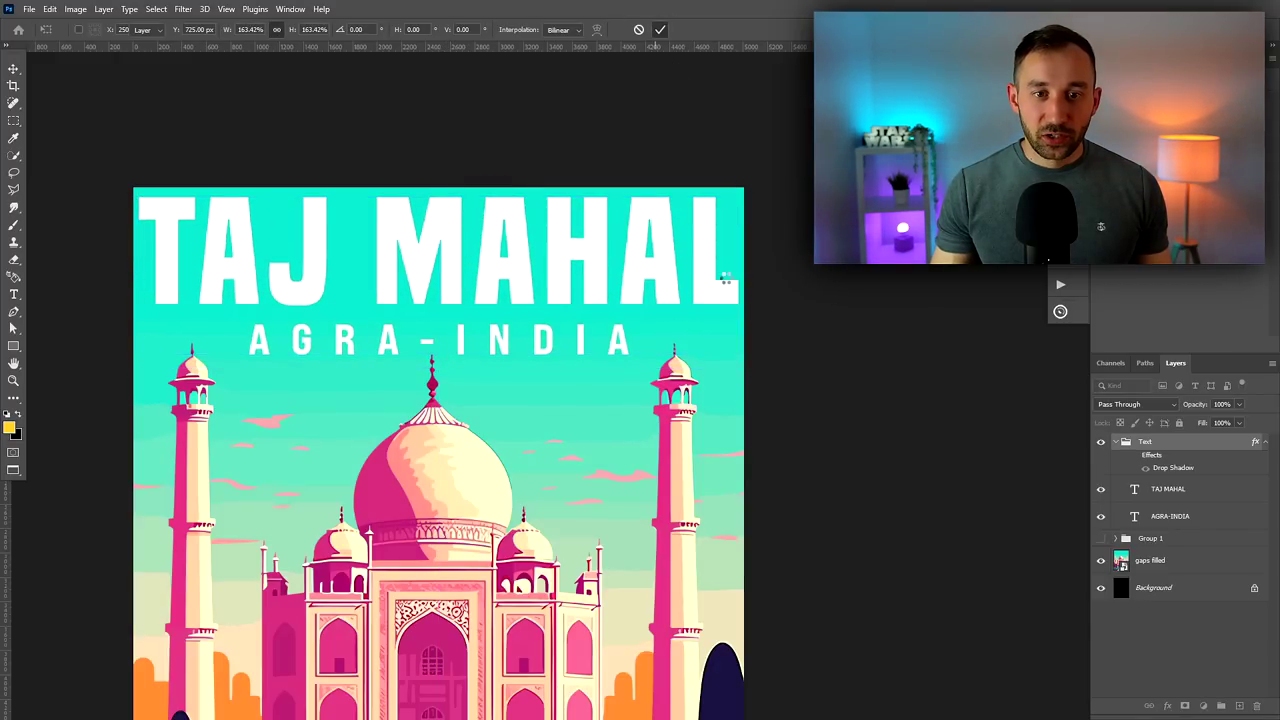
{"action": "scroll", "coordinate": [729, 286], "scroll_direction": "down", "scroll_amount": 3}
{"action": "left_click_drag", "start_coordinate": [791, 317], "coordinate": [755, 295]}
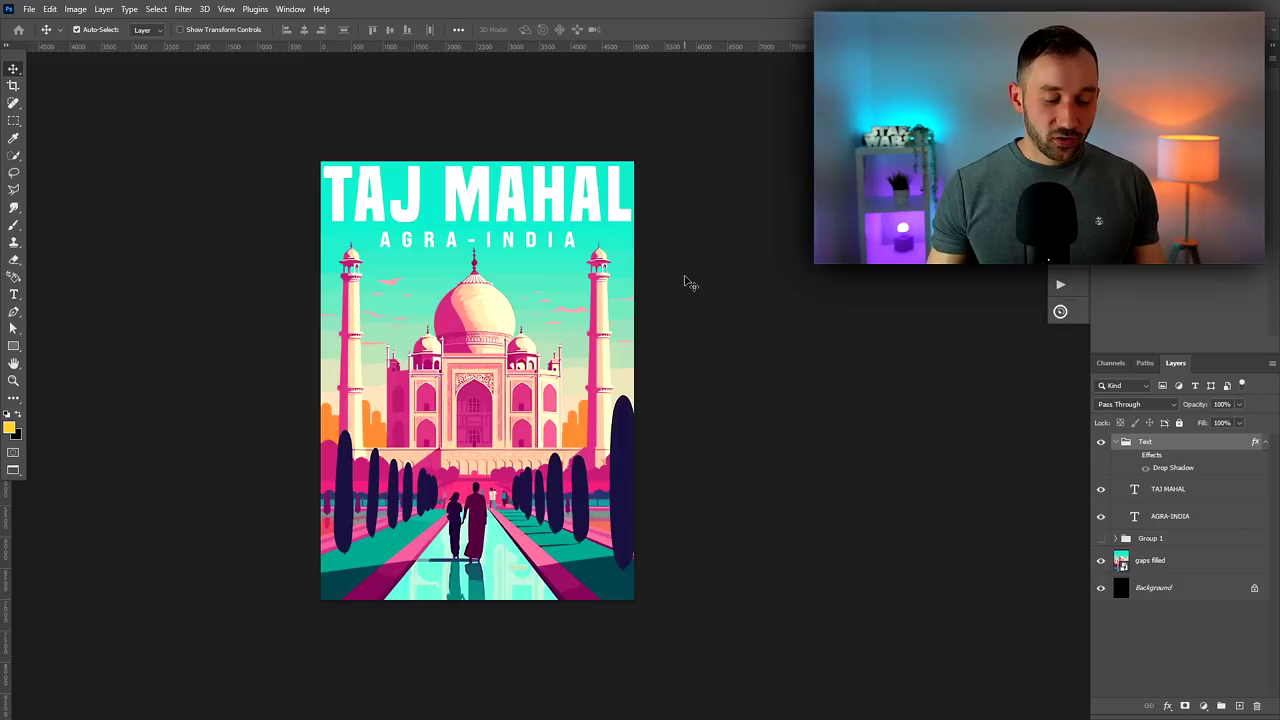
{"action": "key", "text": "ctrl+z"}
{"action": "scroll", "coordinate": [565, 190], "scroll_direction": "up", "scroll_amount": 1}
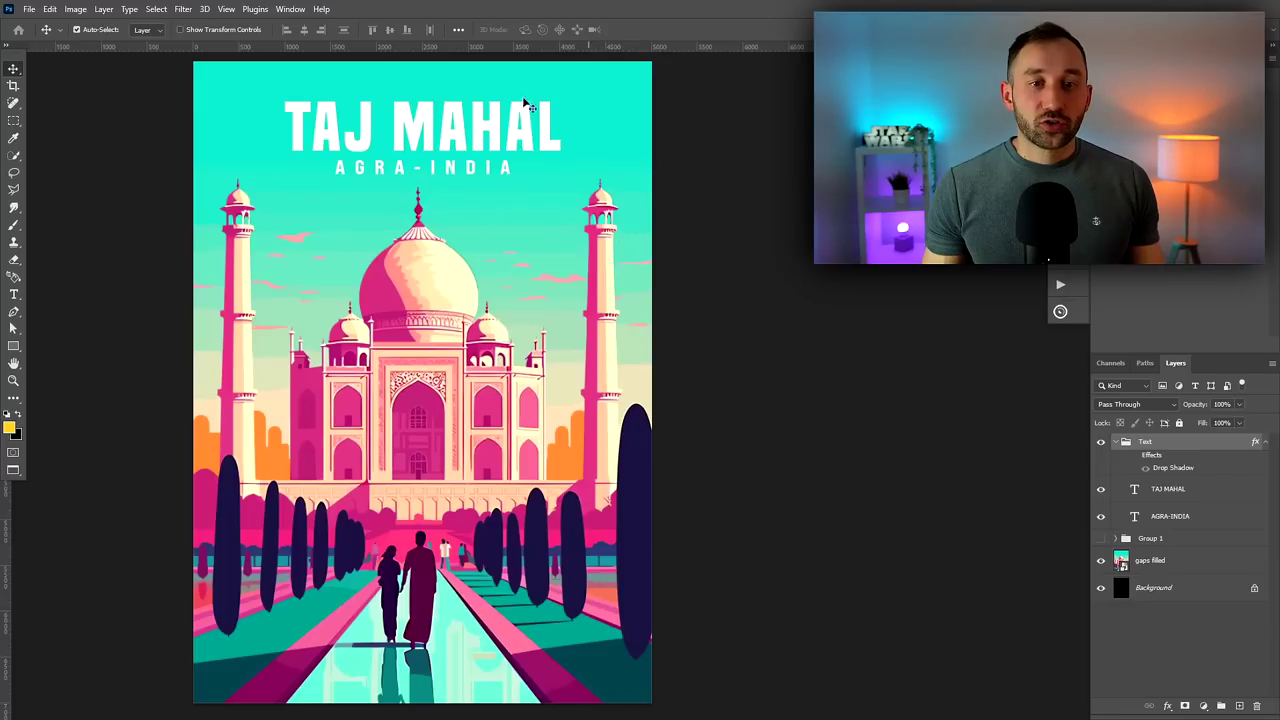
{"action": "scroll", "coordinate": [416, 198], "scroll_direction": "down", "scroll_amount": 1}
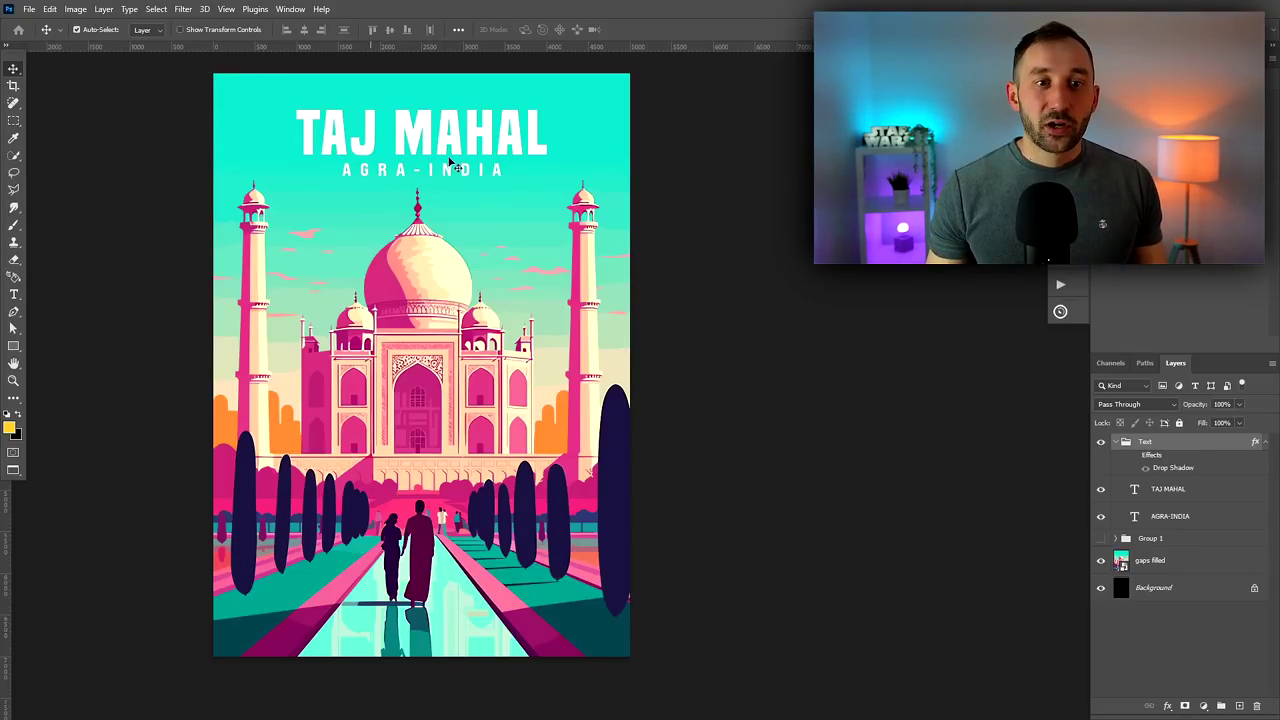
{"action": "scroll", "coordinate": [393, 176], "scroll_direction": "down", "scroll_amount": 1}
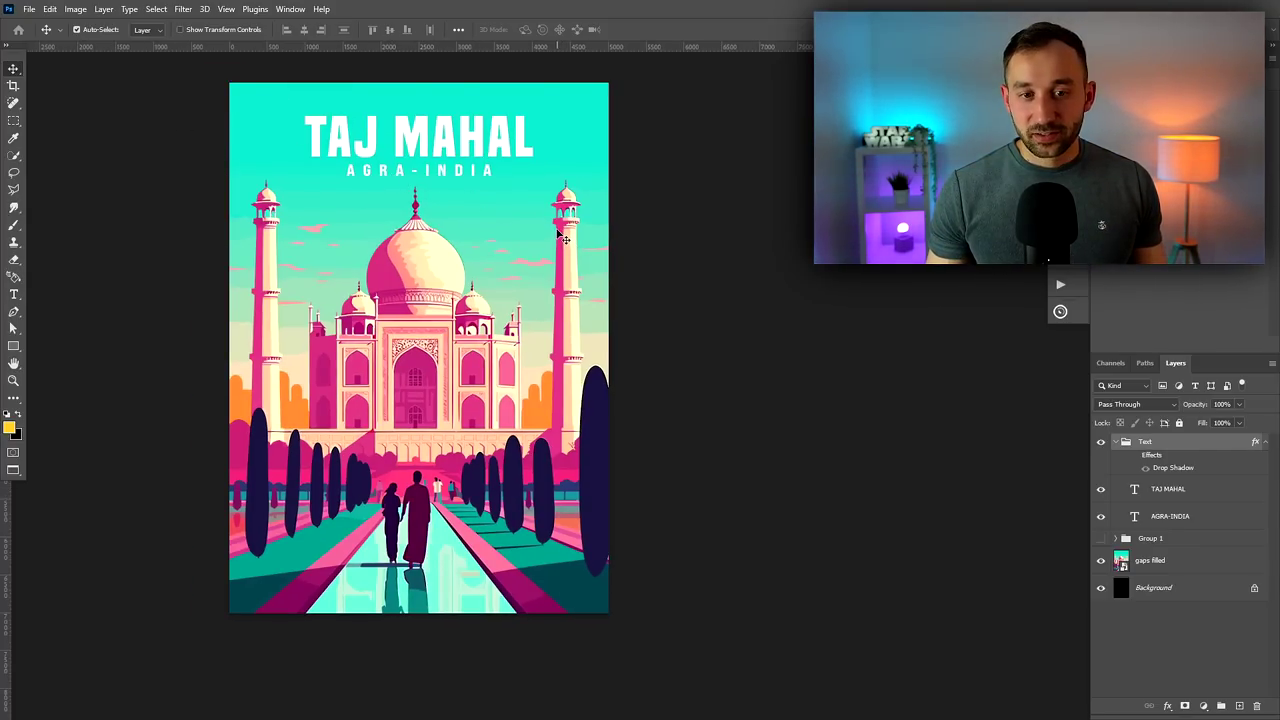
{"action": "scroll", "coordinate": [565, 243], "scroll_direction": "up", "scroll_amount": 1}
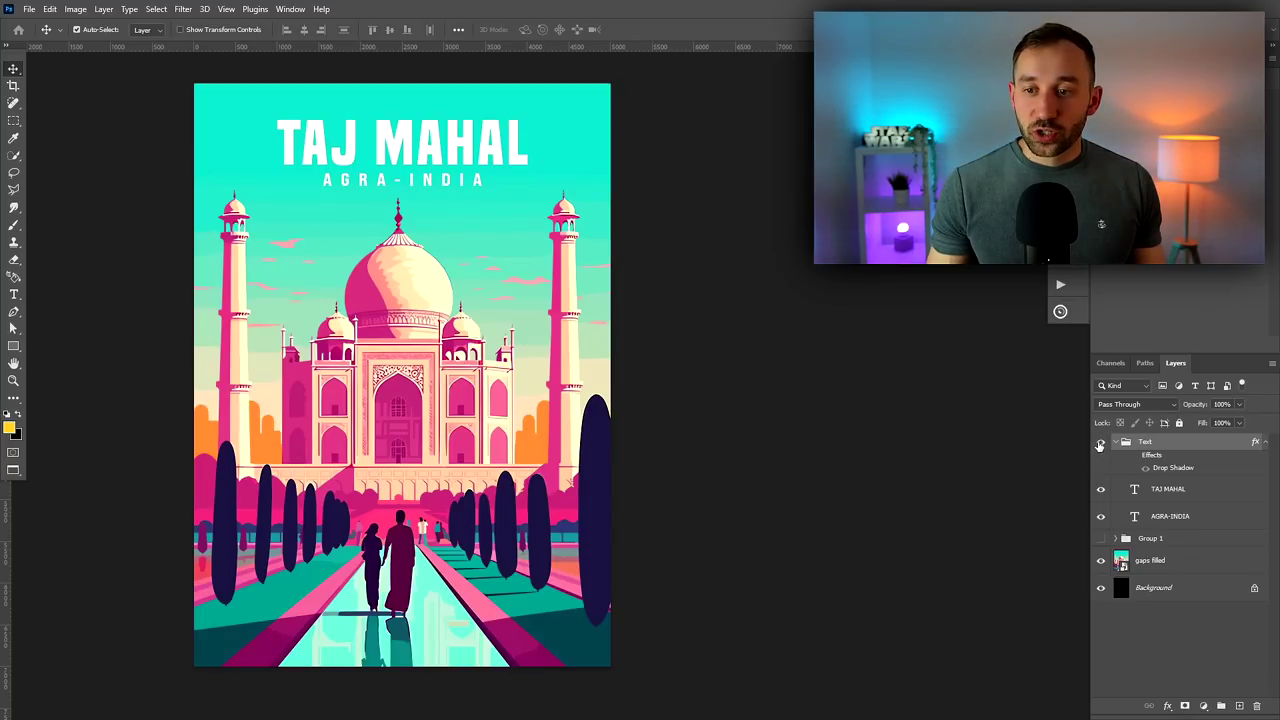
Hide the white Text group and show Group 1's white-framed dark title, then inspect it.
{"action": "left_click", "coordinate": [1100, 443]}
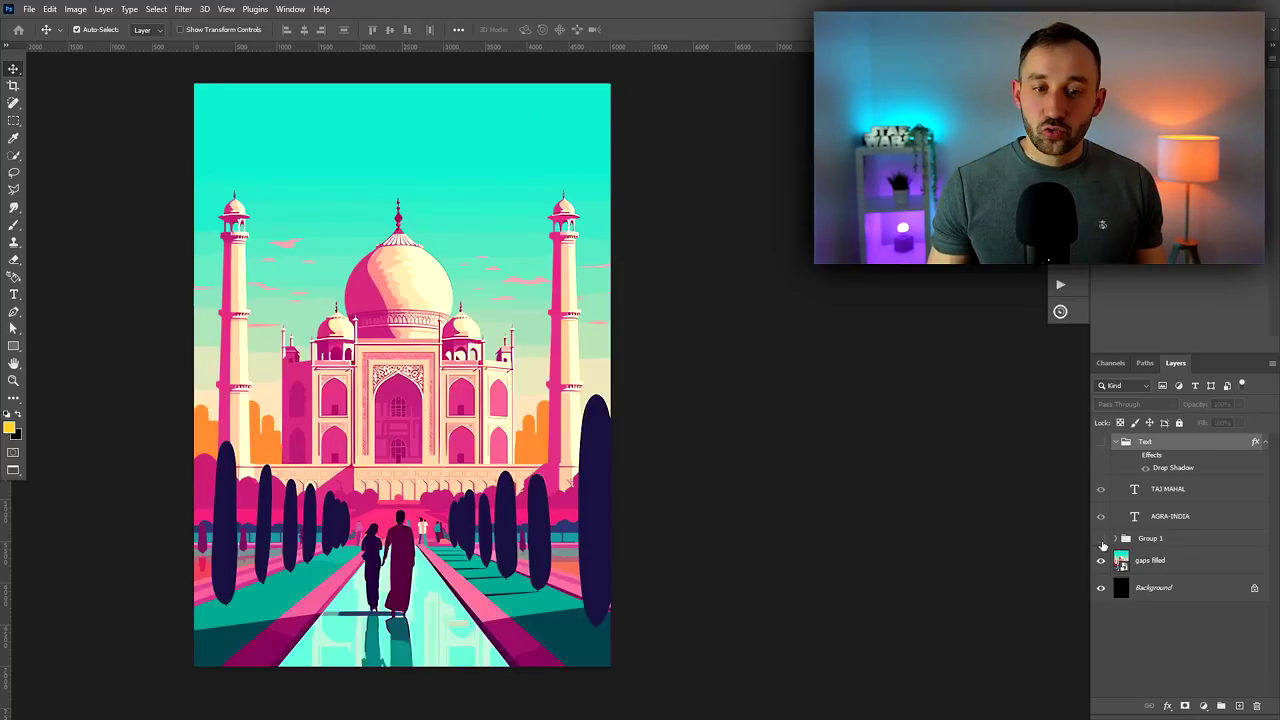
{"action": "left_click", "coordinate": [1101, 540]}
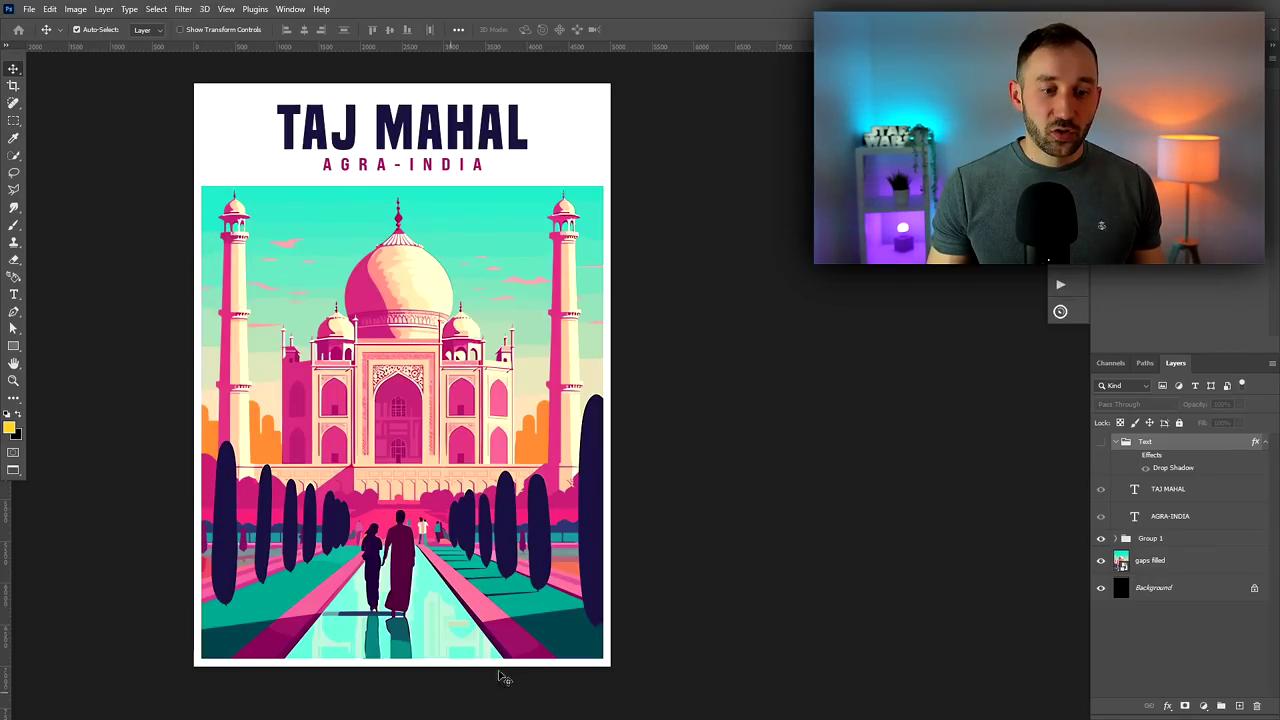
{"action": "scroll", "coordinate": [440, 190], "scroll_direction": "up", "scroll_amount": 5}
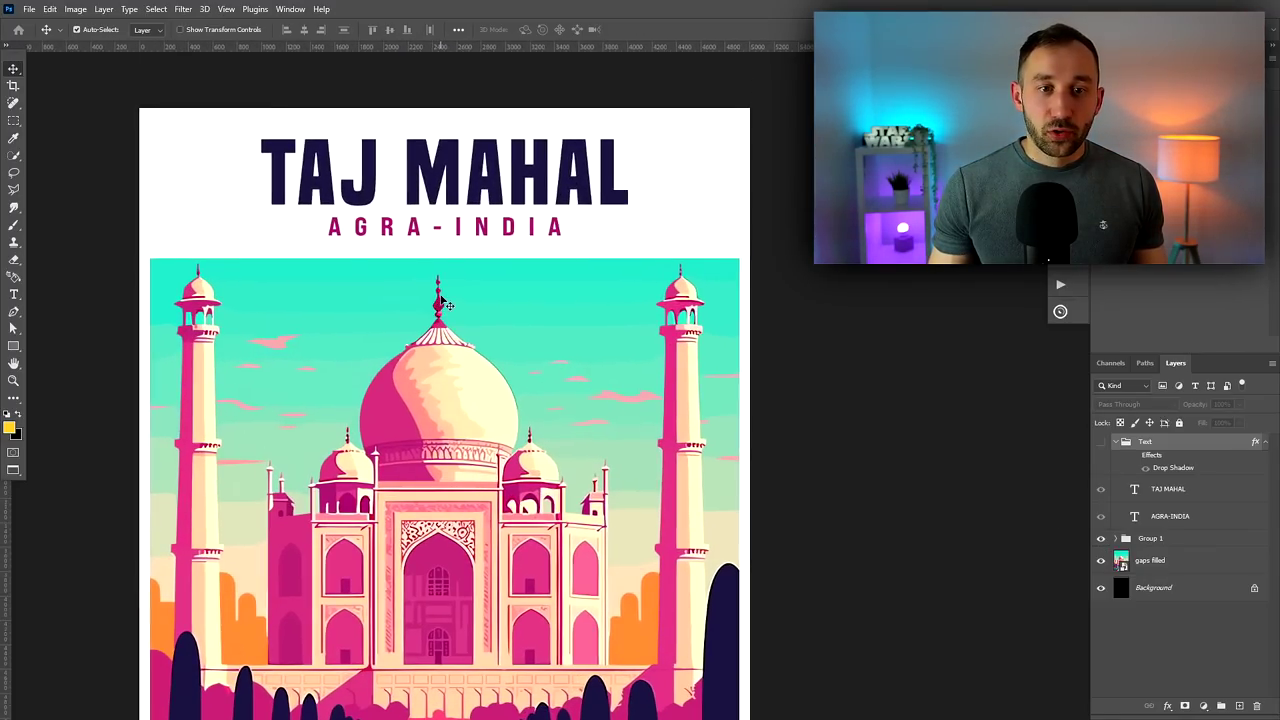
{"action": "scroll", "coordinate": [425, 188], "scroll_direction": "down", "scroll_amount": 5}
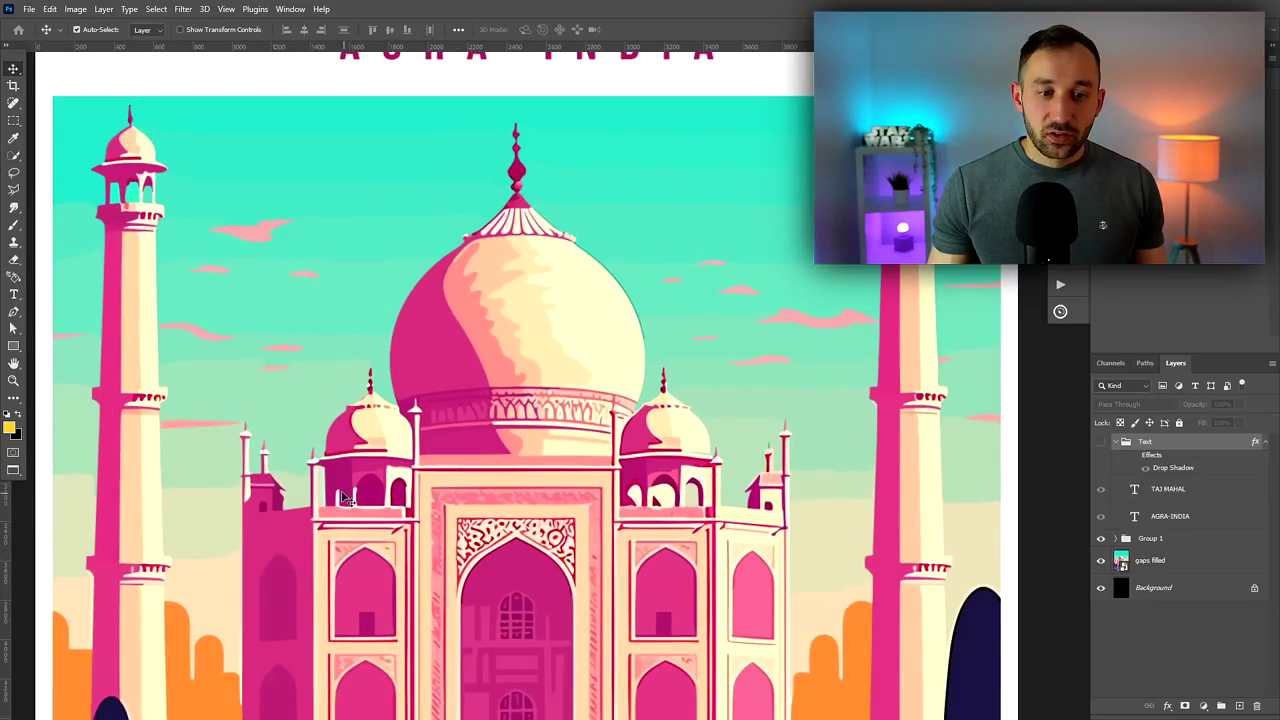
{"action": "left_click_drag", "start_coordinate": [471, 296], "coordinate": [478, 541]}
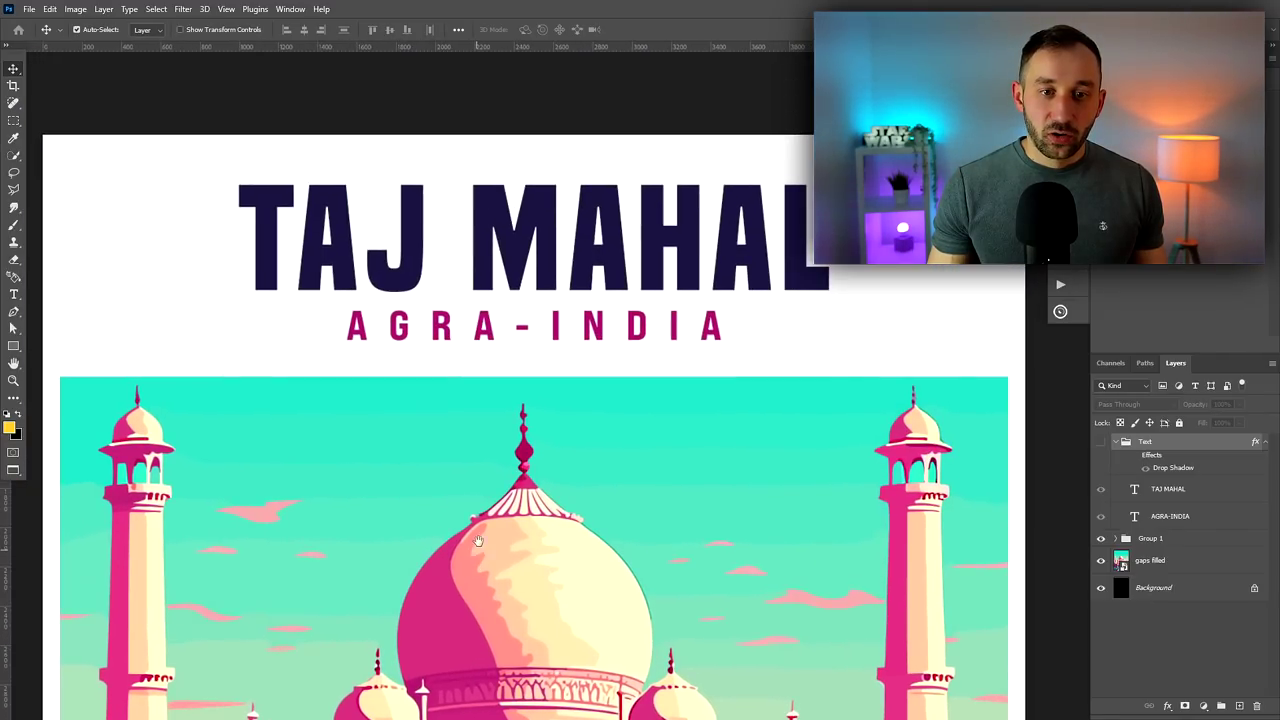
{"action": "scroll", "coordinate": [572, 340], "scroll_direction": "down", "scroll_amount": 5}
{"action": "left_click_drag", "start_coordinate": [668, 540], "coordinate": [608, 432]}
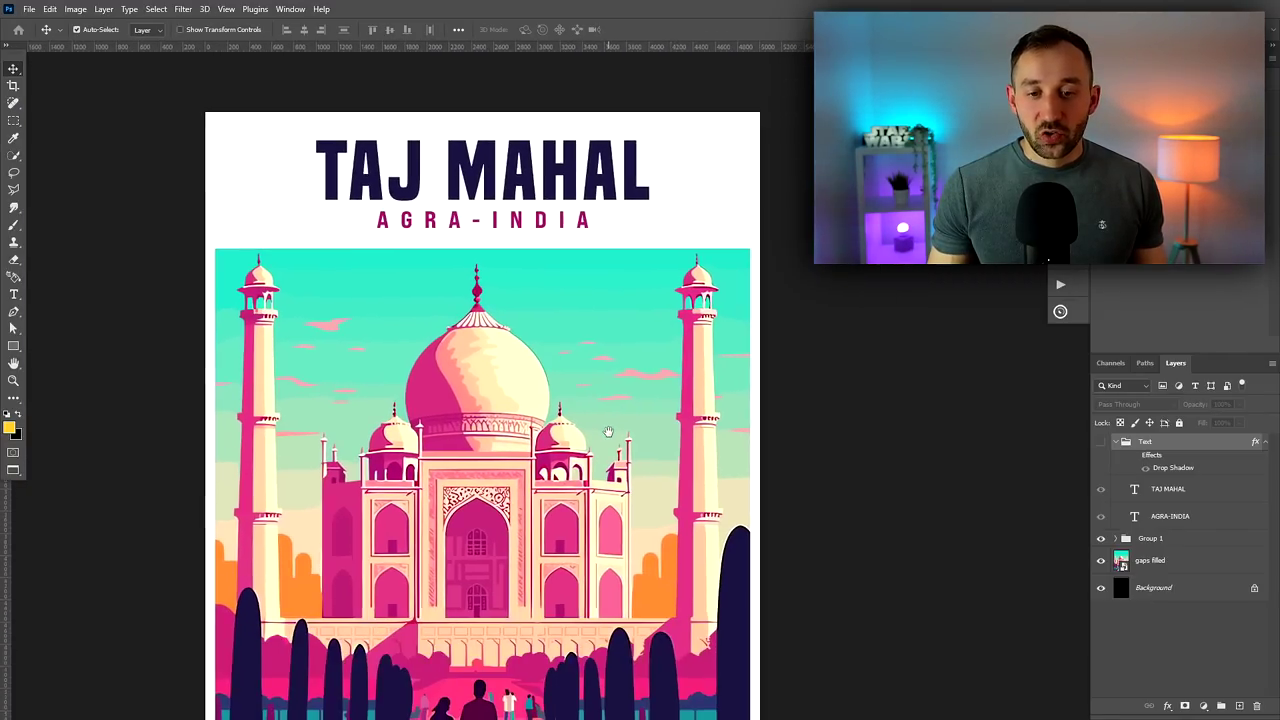
{"action": "scroll", "coordinate": [610, 436], "scroll_direction": "down", "scroll_amount": 3}
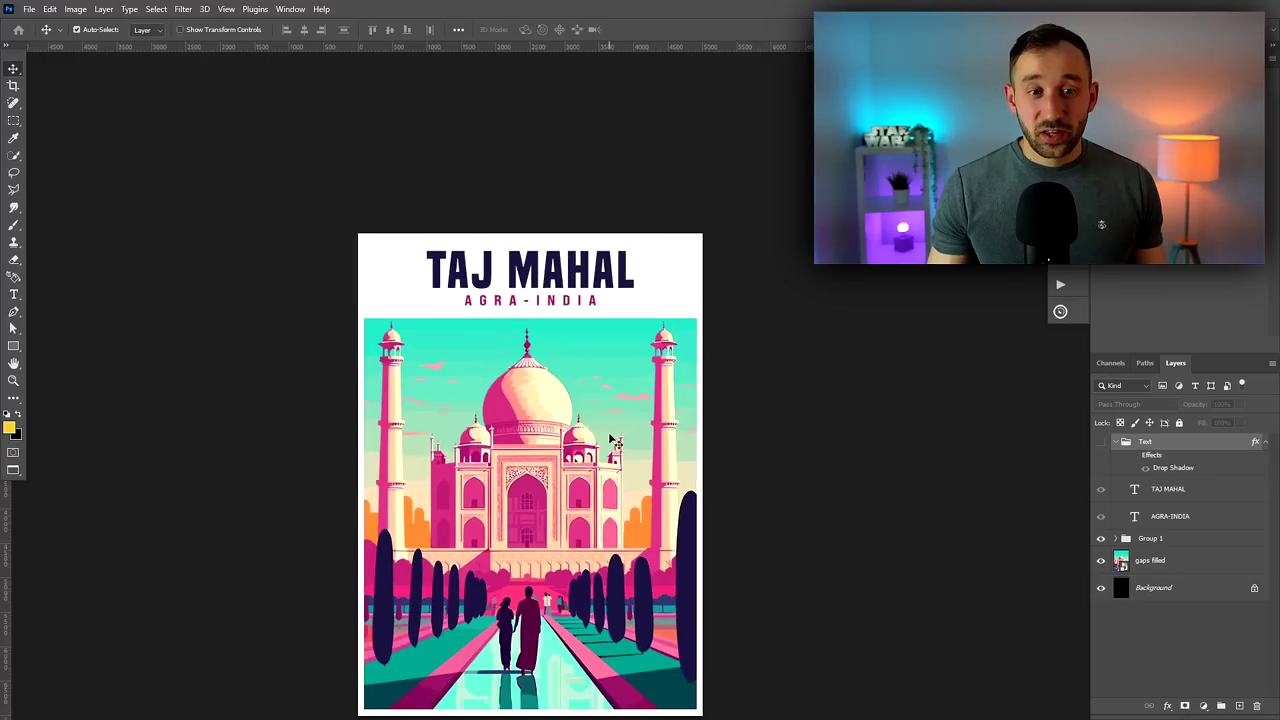
{"action": "left_click_drag", "start_coordinate": [647, 421], "coordinate": [612, 391]}
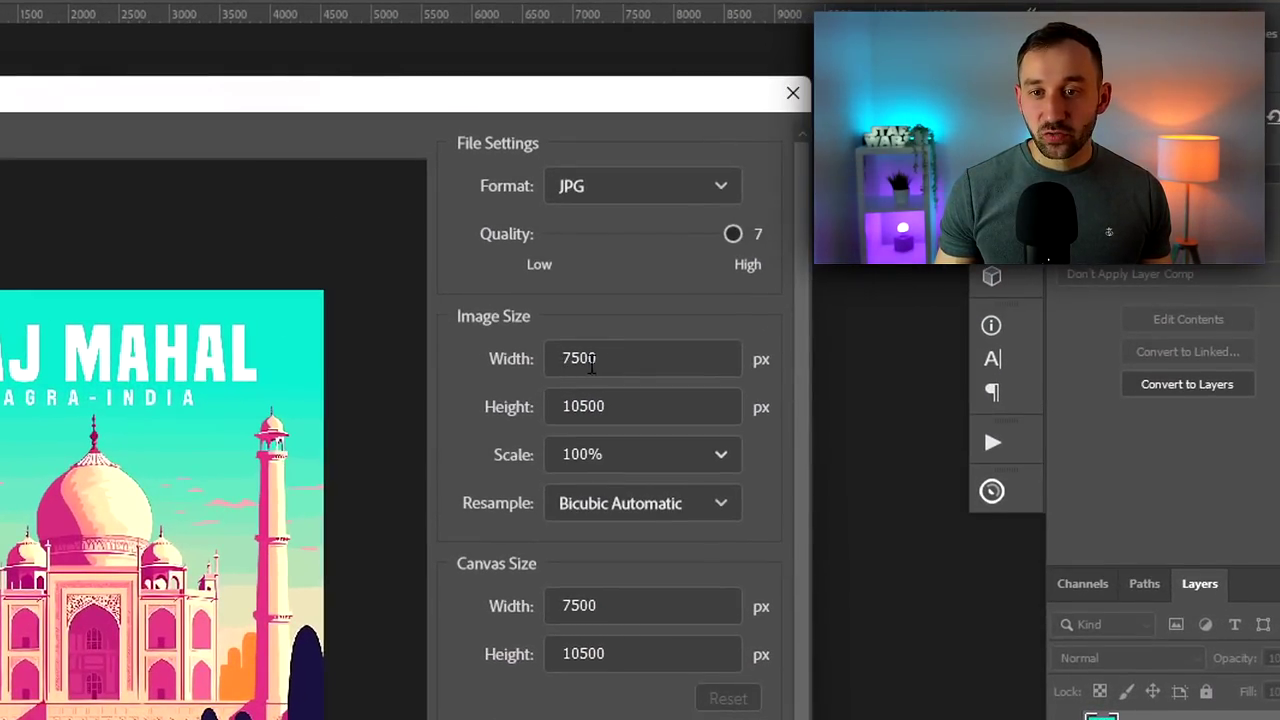
Check the Export As settings: JPG, quality 7, 7500 × 10500 px.
{"action": "left_click", "coordinate": [615, 410]}
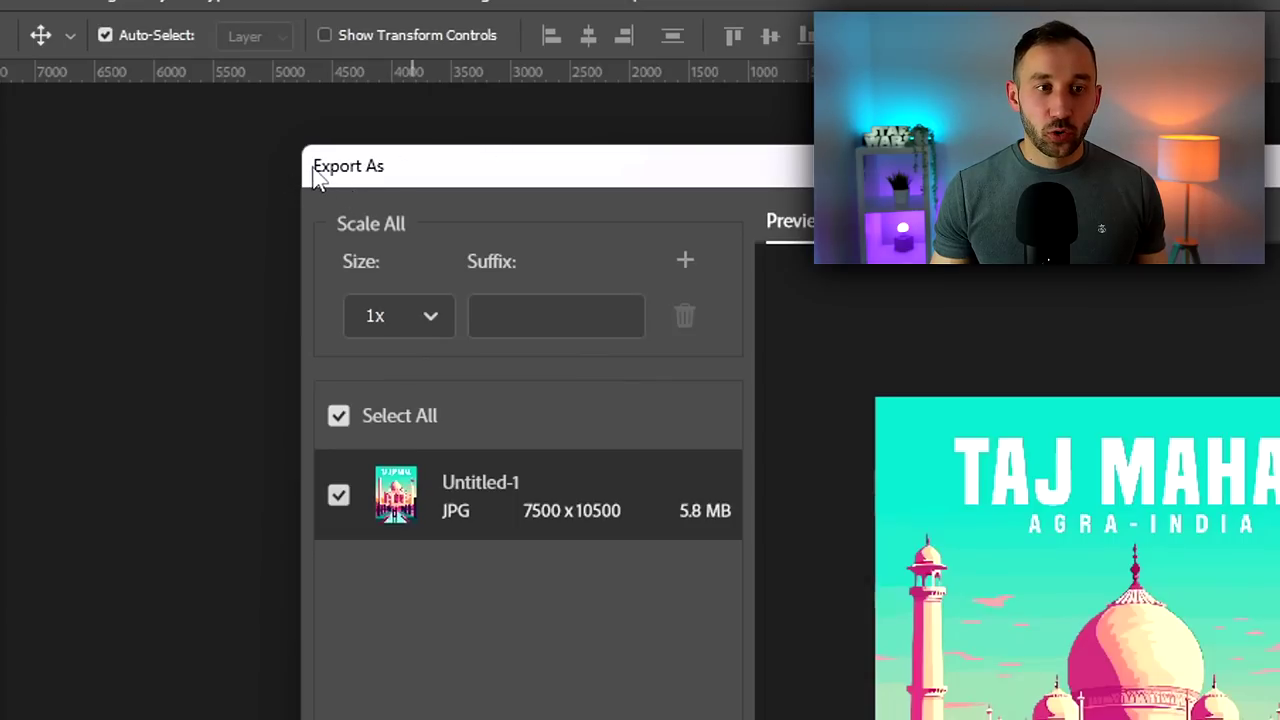
{"action": "mouse_move", "coordinate": [318, 176]}
{"action": "left_mouse_down"}
{"action": "mouse_move", "coordinate": [363, 180]}
{"action": "mouse_move", "coordinate": [314, 190]}
{"action": "left_mouse_up"}
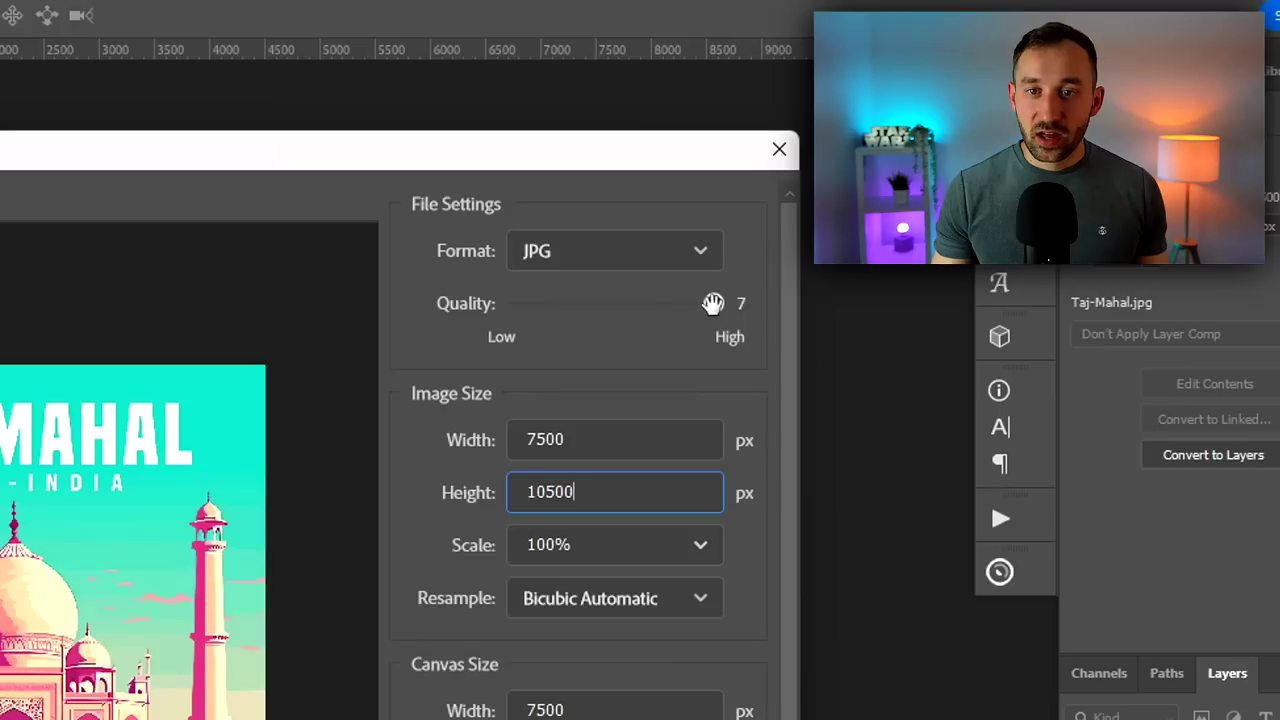
{"action": "mouse_move", "coordinate": [717, 306]}
{"action": "left_mouse_down"}
{"action": "mouse_move", "coordinate": [694, 303]}
{"action": "mouse_move", "coordinate": [726, 308]}
{"action": "left_mouse_up"}
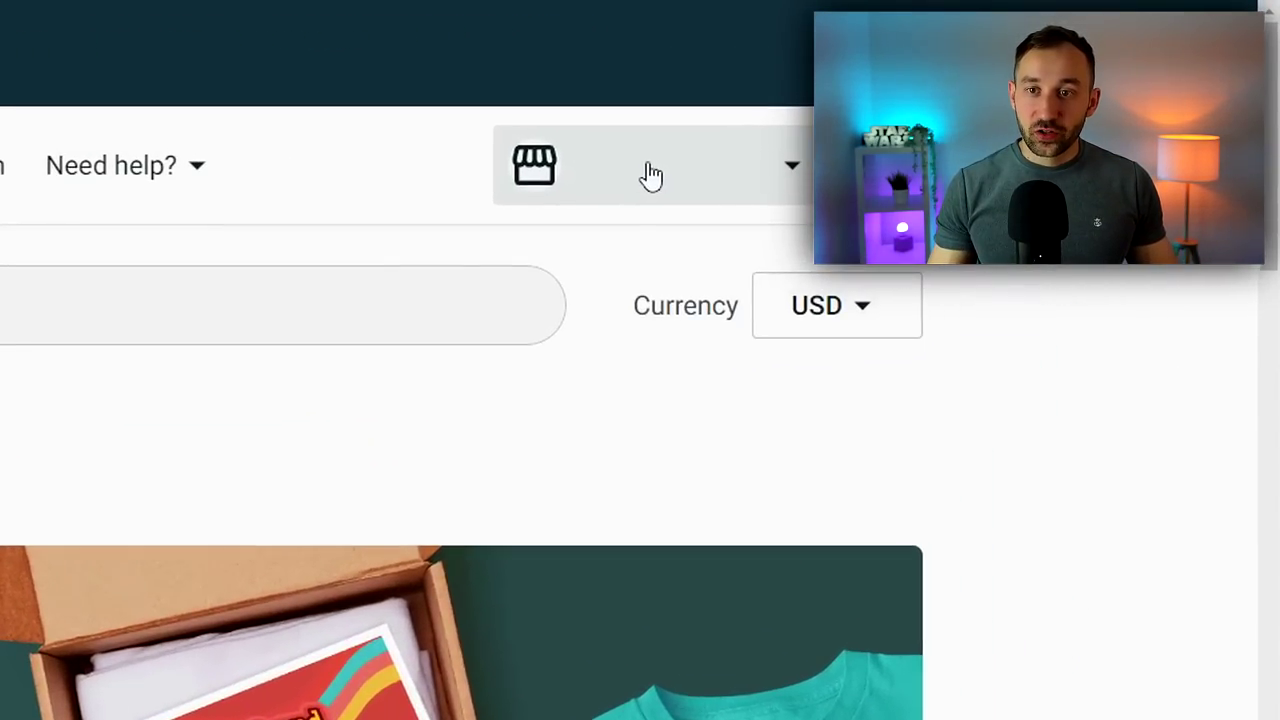
Browse the connected stores and new-store platforms, then show the Catalog categories.
{"action": "left_click", "coordinate": [804, 130]}
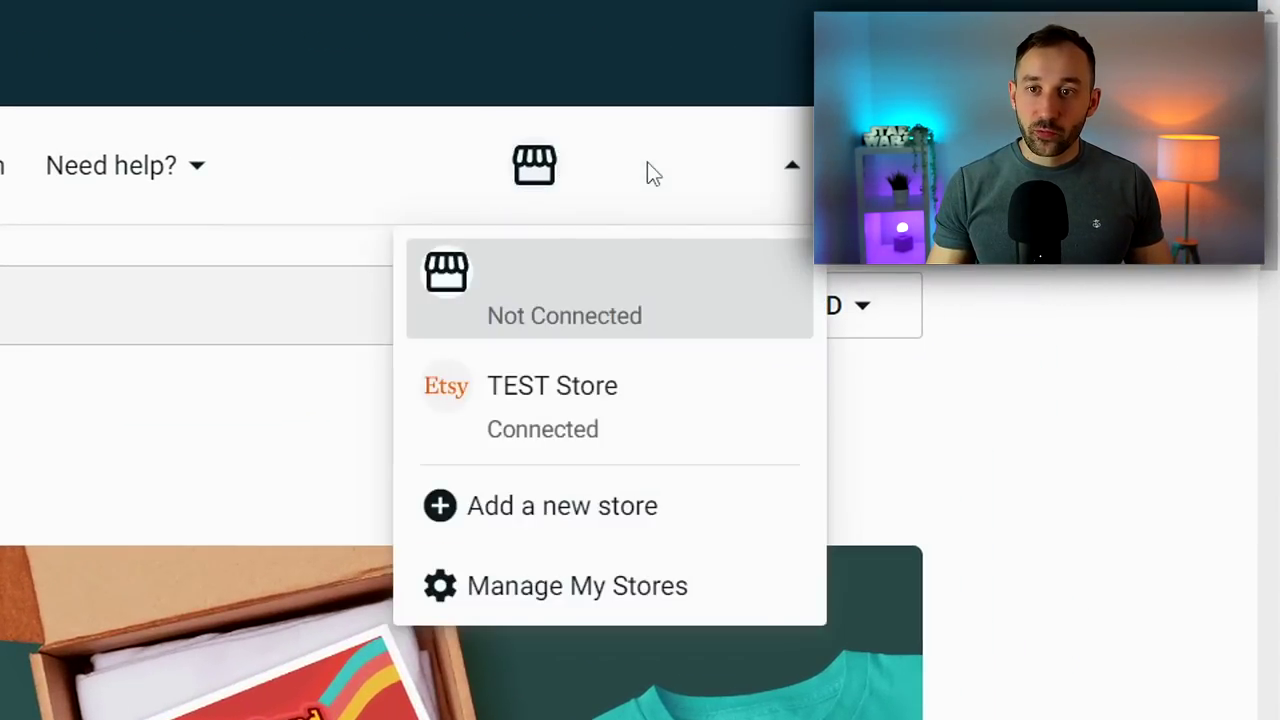
{"action": "left_click", "coordinate": [495, 525]}
{"action": "scroll", "coordinate": [400, 515], "scroll_direction": "down", "scroll_amount": 3}
{"action": "scroll", "coordinate": [295, 515], "scroll_direction": "down", "scroll_amount": 3}
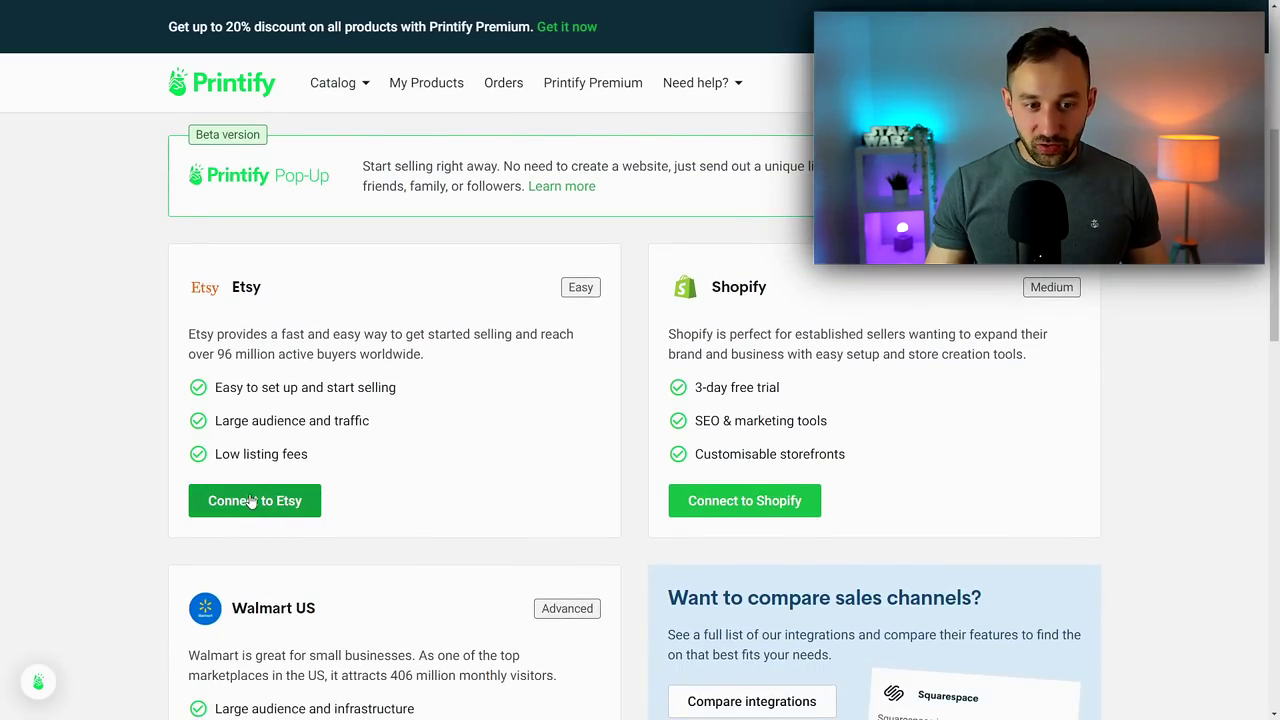
{"action": "scroll", "coordinate": [238, 92], "scroll_direction": "up", "scroll_amount": 4}
{"action": "left_click", "coordinate": [335, 85]}
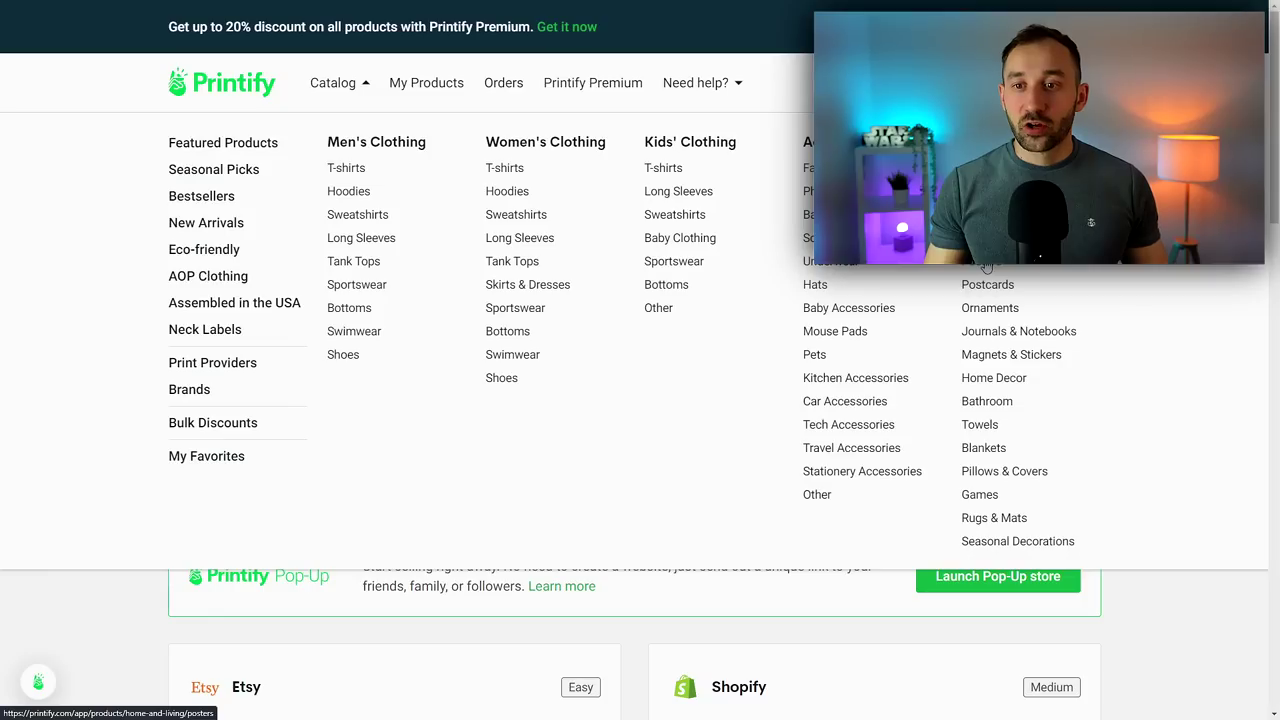
Browse the Posters catalog and pick the Premium Matte Vertical Posters product.
{"action": "left_click", "coordinate": [790, 298]}
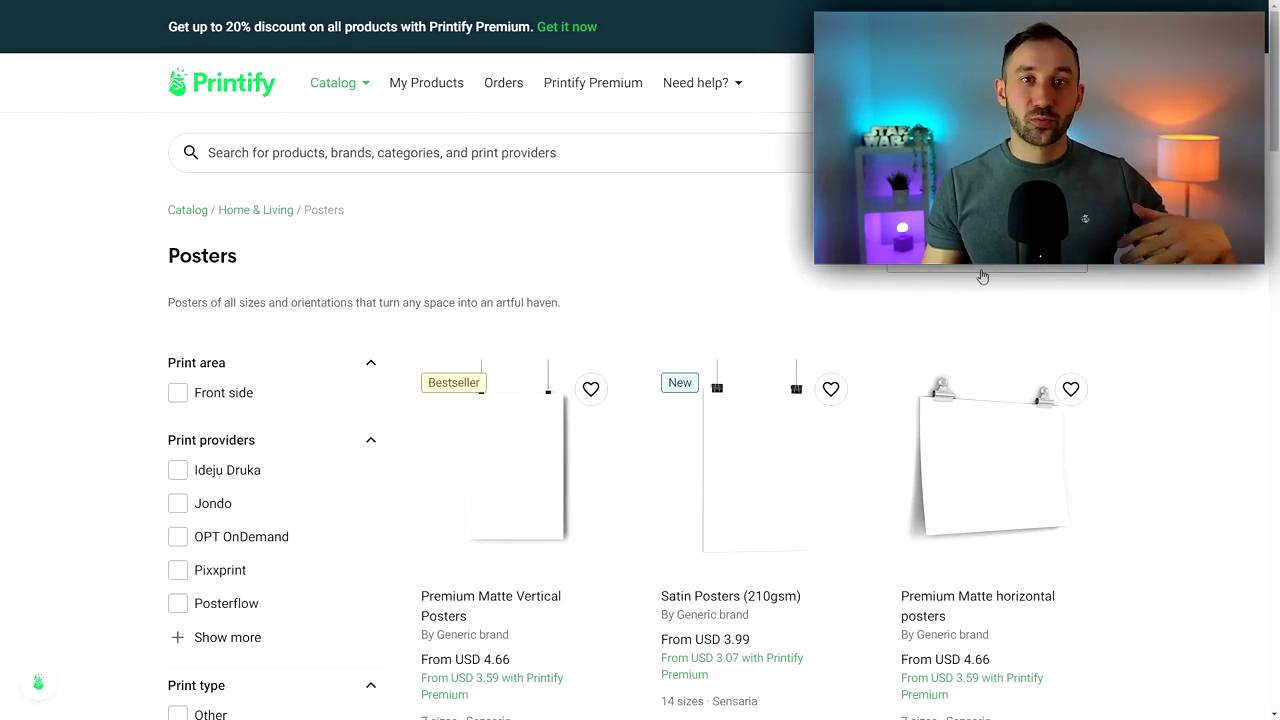
{"action": "scroll", "coordinate": [1202, 476], "scroll_direction": "down", "scroll_amount": 1}
{"action": "scroll", "coordinate": [1202, 476], "scroll_direction": "down", "scroll_amount": 1}
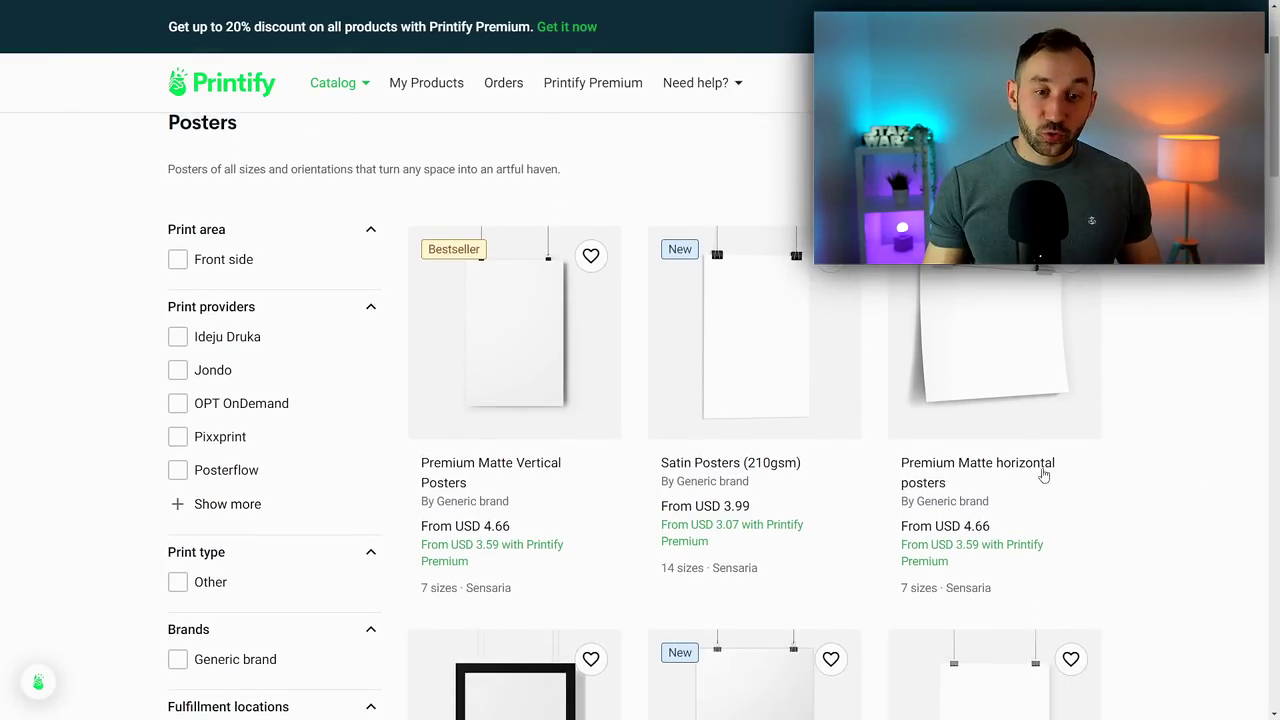
{"action": "scroll", "coordinate": [995, 365], "scroll_direction": "down", "scroll_amount": 3}
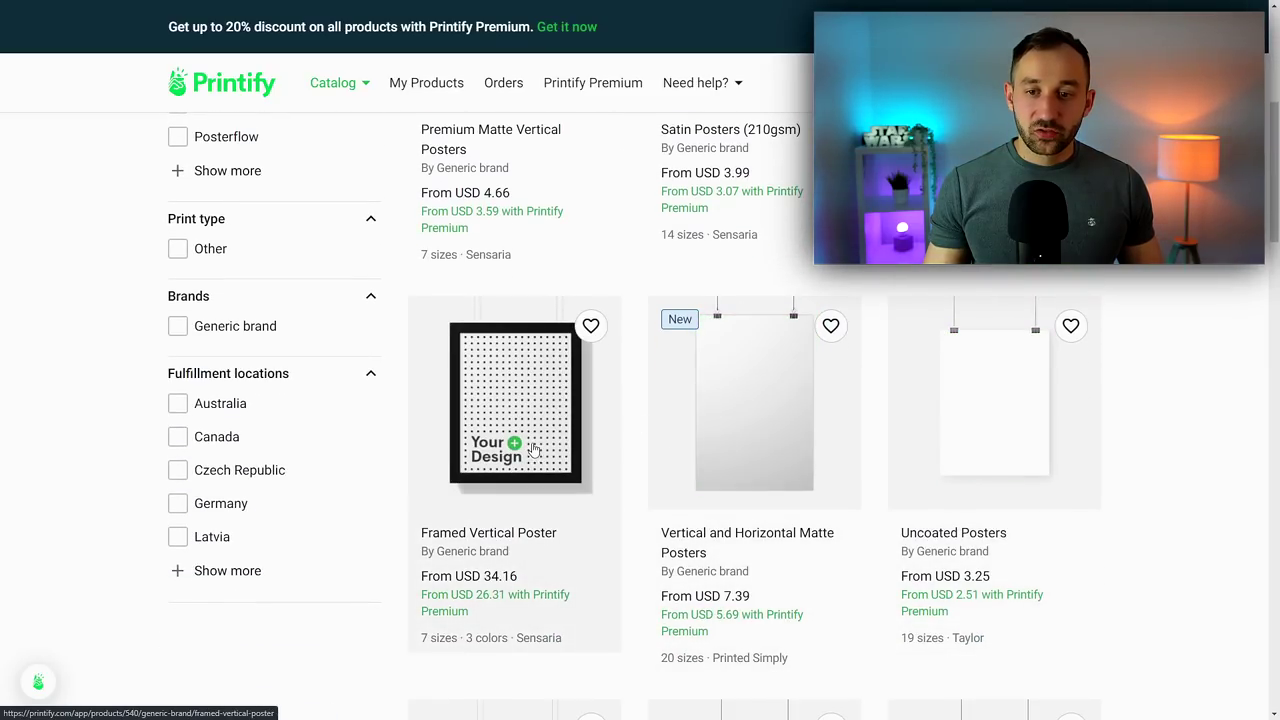
{"action": "scroll", "coordinate": [535, 430], "scroll_direction": "down", "scroll_amount": 4}
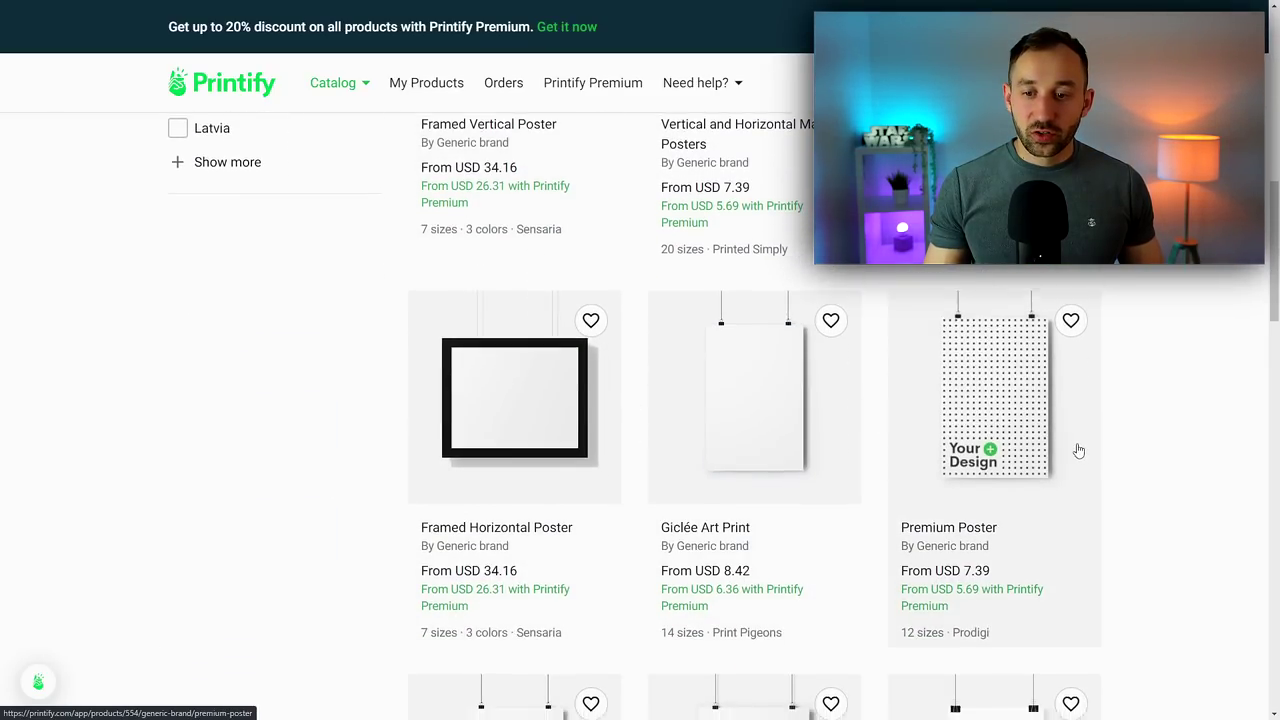
{"action": "scroll", "coordinate": [1100, 500], "scroll_direction": "down", "scroll_amount": 1}
{"action": "scroll", "coordinate": [1120, 352], "scroll_direction": "up", "scroll_amount": 6}
{"action": "scroll", "coordinate": [760, 480], "scroll_direction": "up", "scroll_amount": 2}
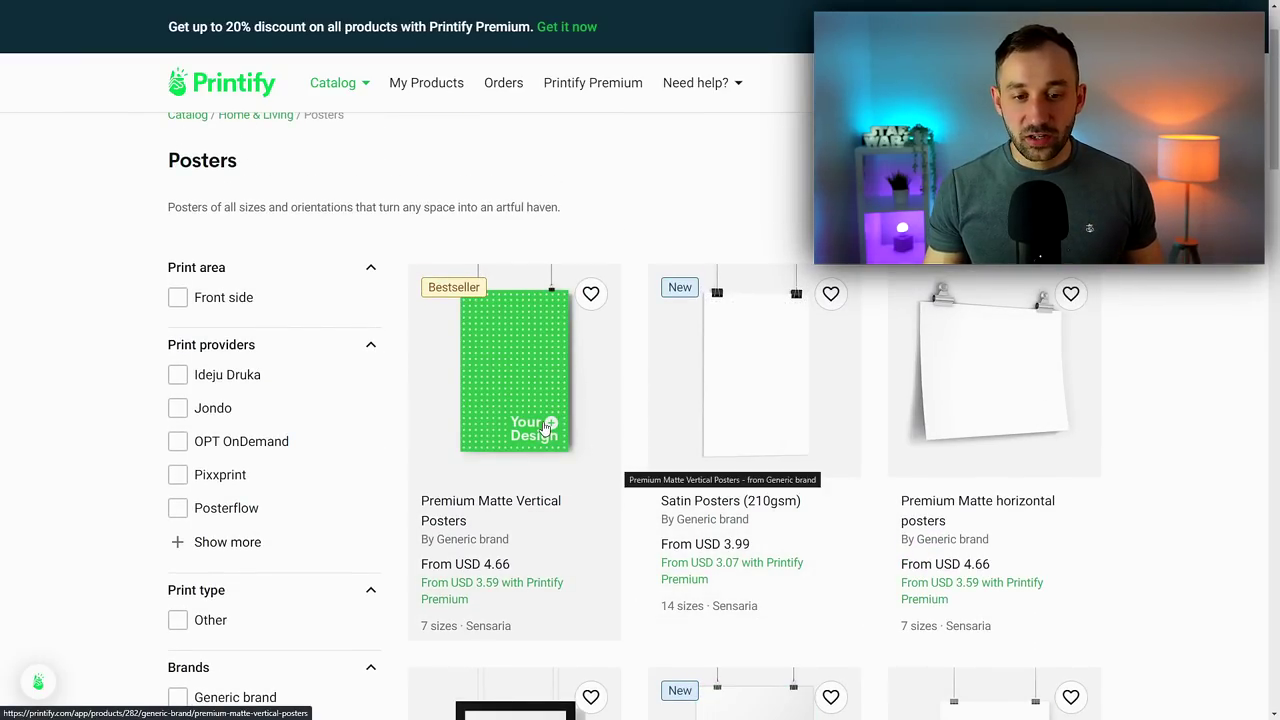
{"action": "scroll", "coordinate": [545, 430], "scroll_direction": "down", "scroll_amount": 1}
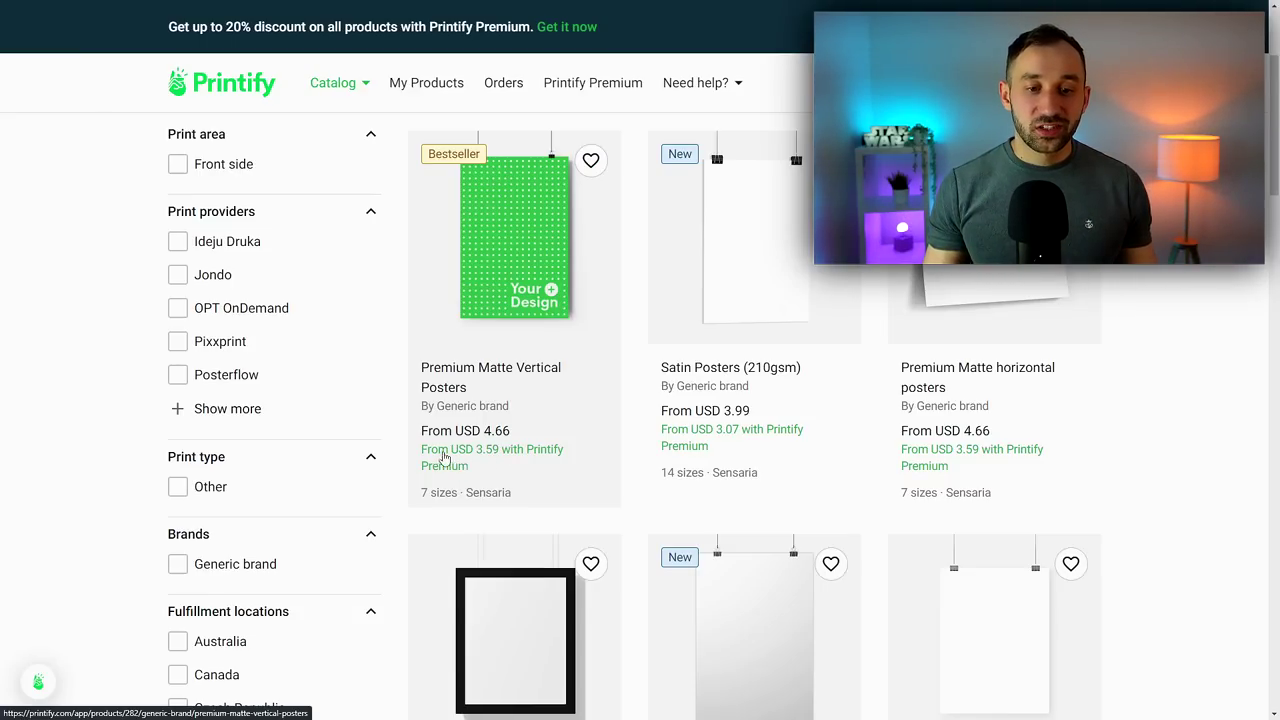
{"action": "left_click", "coordinate": [471, 471]}
Find the Sensaria provider row and open its design editor for the vertical poster.
{"action": "scroll", "coordinate": [430, 300], "scroll_direction": "down", "scroll_amount": 1}
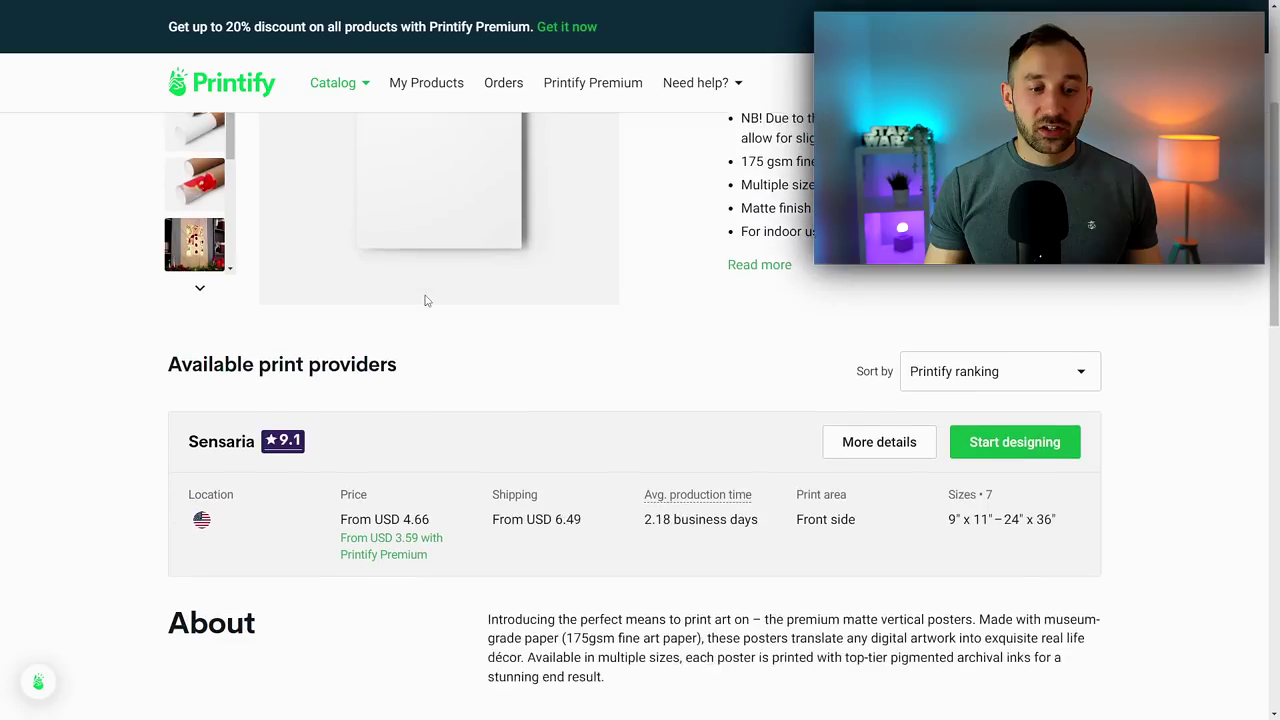
{"action": "scroll", "coordinate": [423, 310], "scroll_direction": "down", "scroll_amount": 1}
{"action": "scroll", "coordinate": [300, 415], "scroll_direction": "down", "scroll_amount": 1}
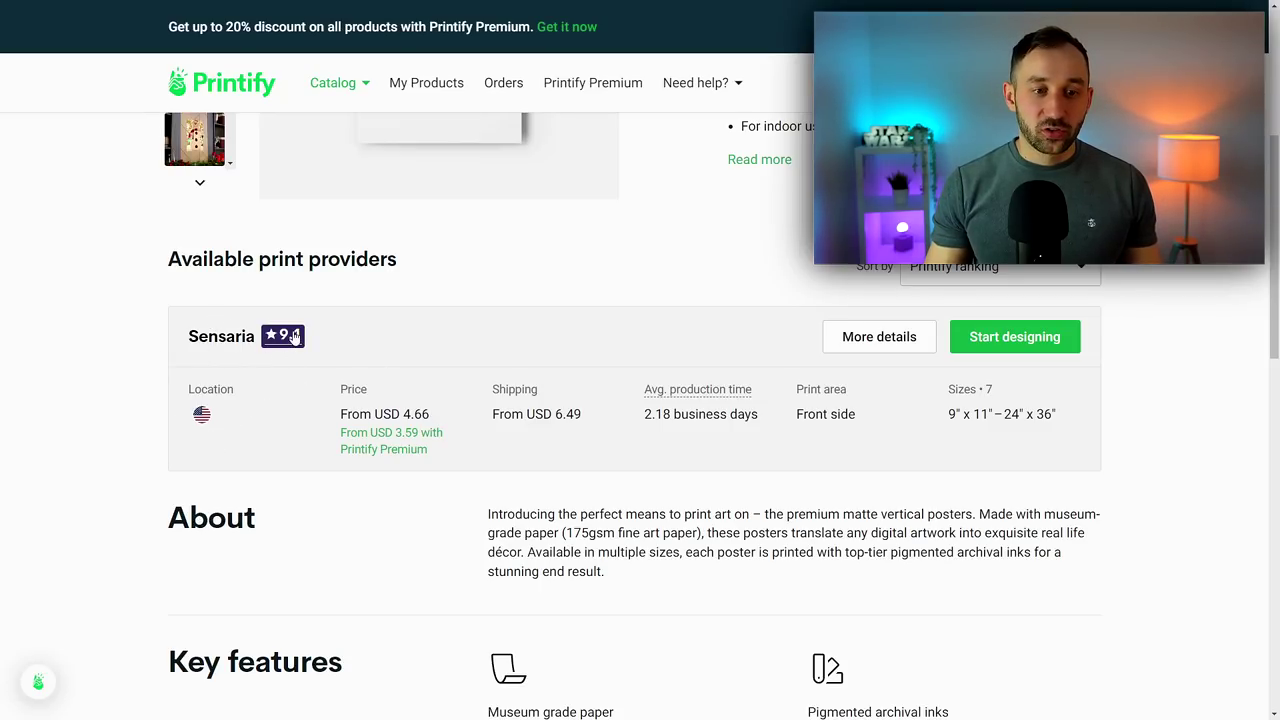
{"action": "mouse_move", "coordinate": [288, 338]}
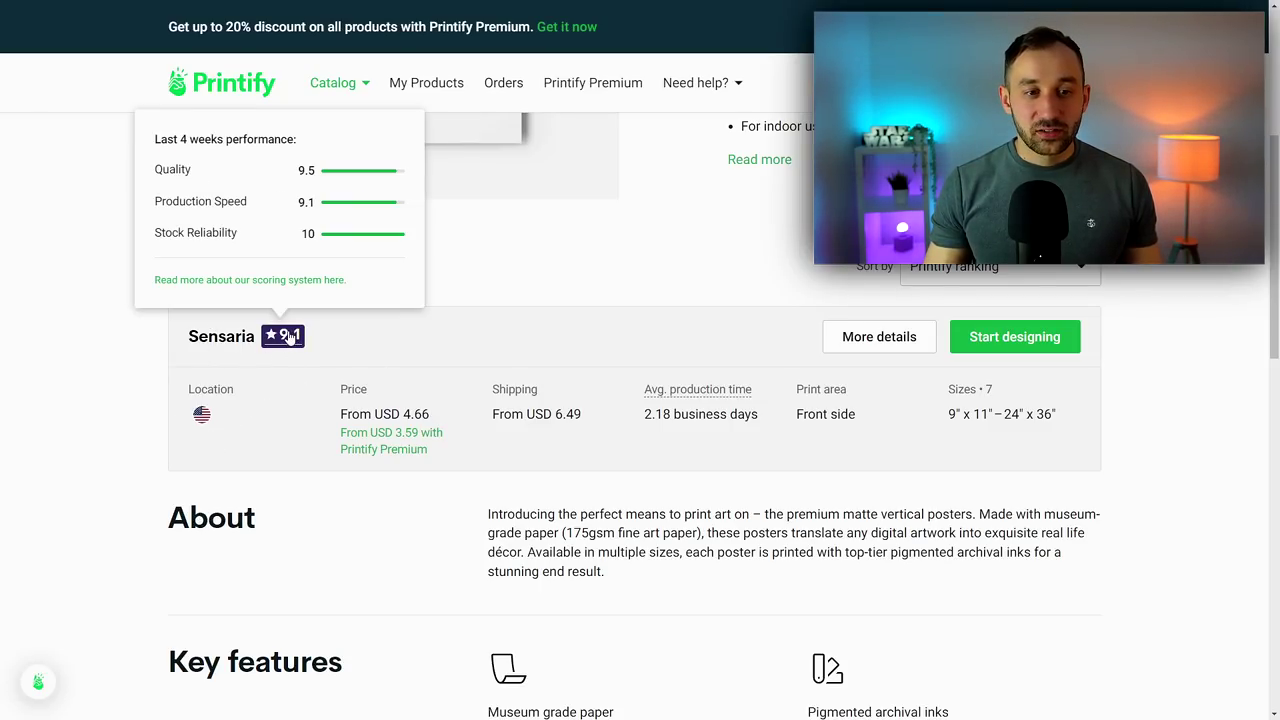
{"action": "scroll", "coordinate": [288, 338], "scroll_direction": "up", "scroll_amount": 1}
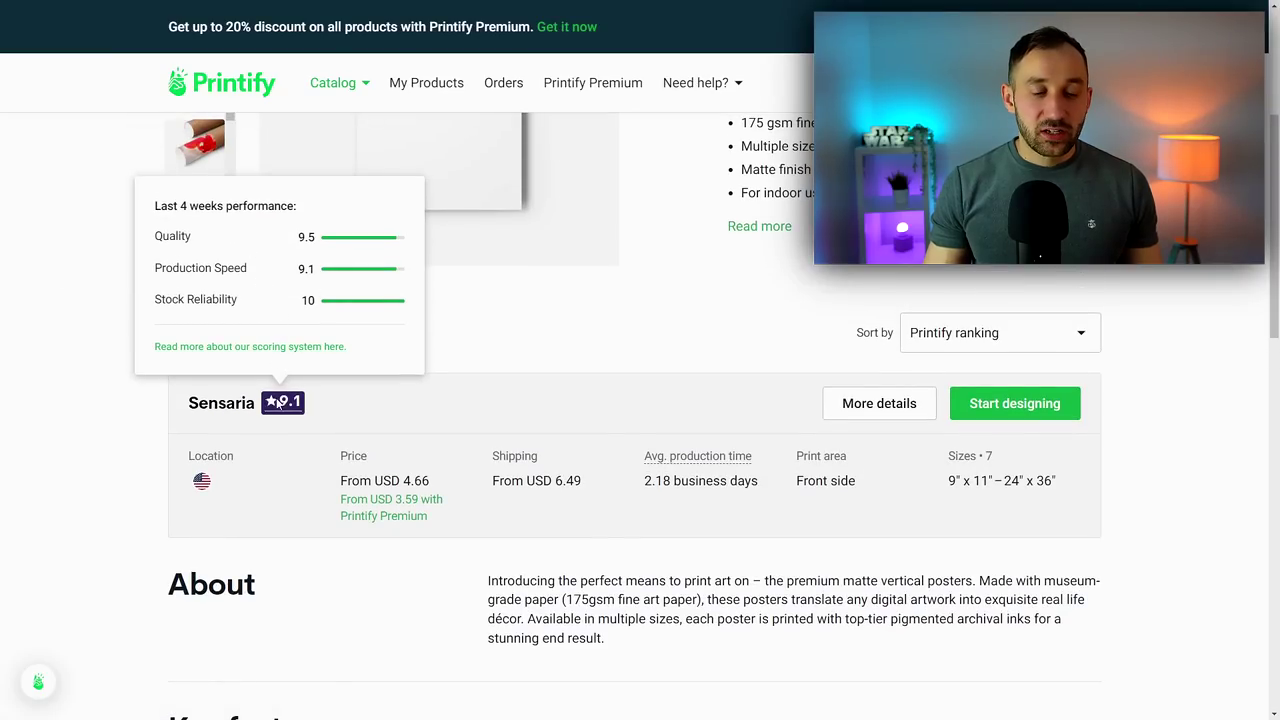
{"action": "scroll", "coordinate": [413, 441], "scroll_direction": "down", "scroll_amount": 1}
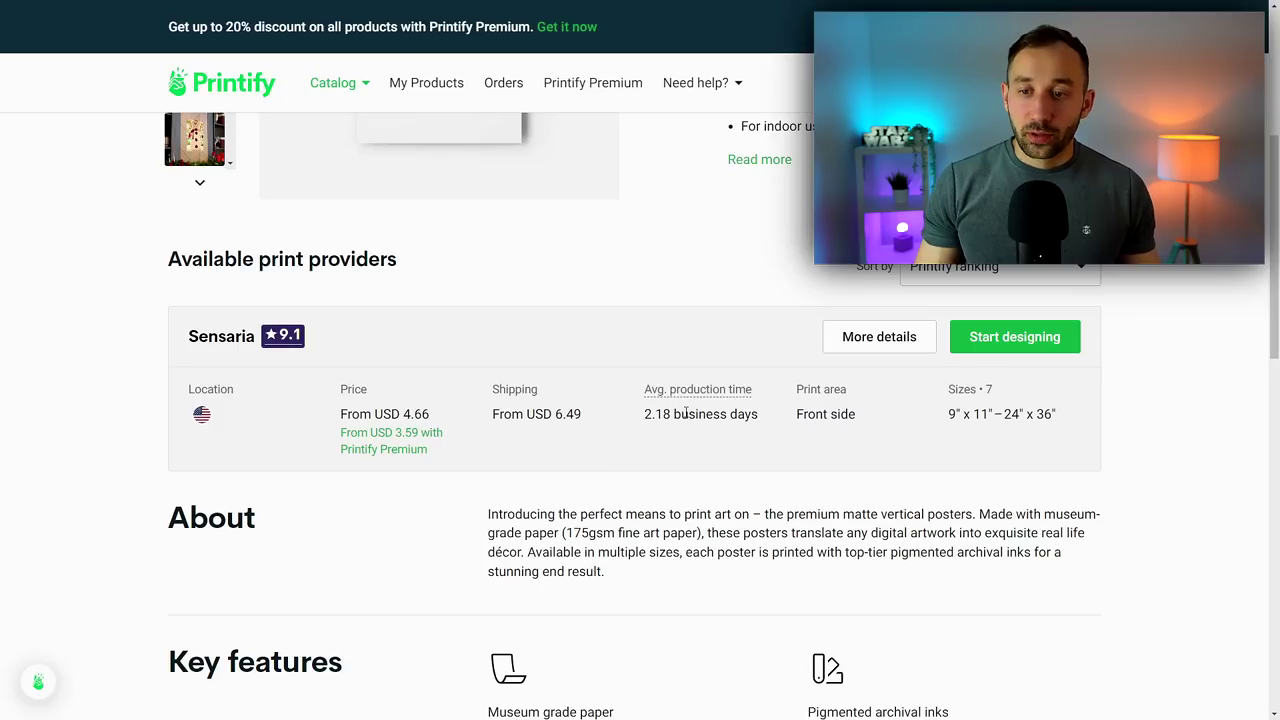
{"action": "left_click", "coordinate": [1014, 337]}
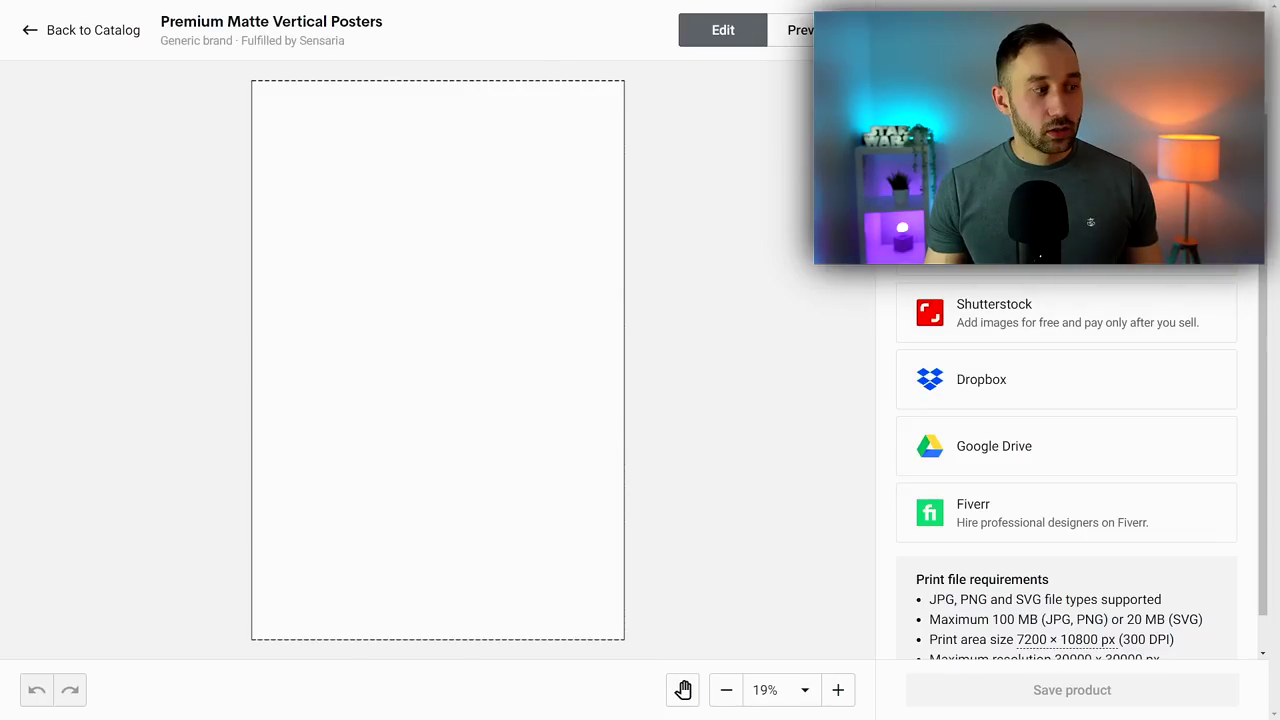
Place Taj Mahal.jpg on the poster canvas and enable all seven poster size variants.
{"action": "left_click_drag", "start_coordinate": [440, 560], "coordinate": [420, 290]}
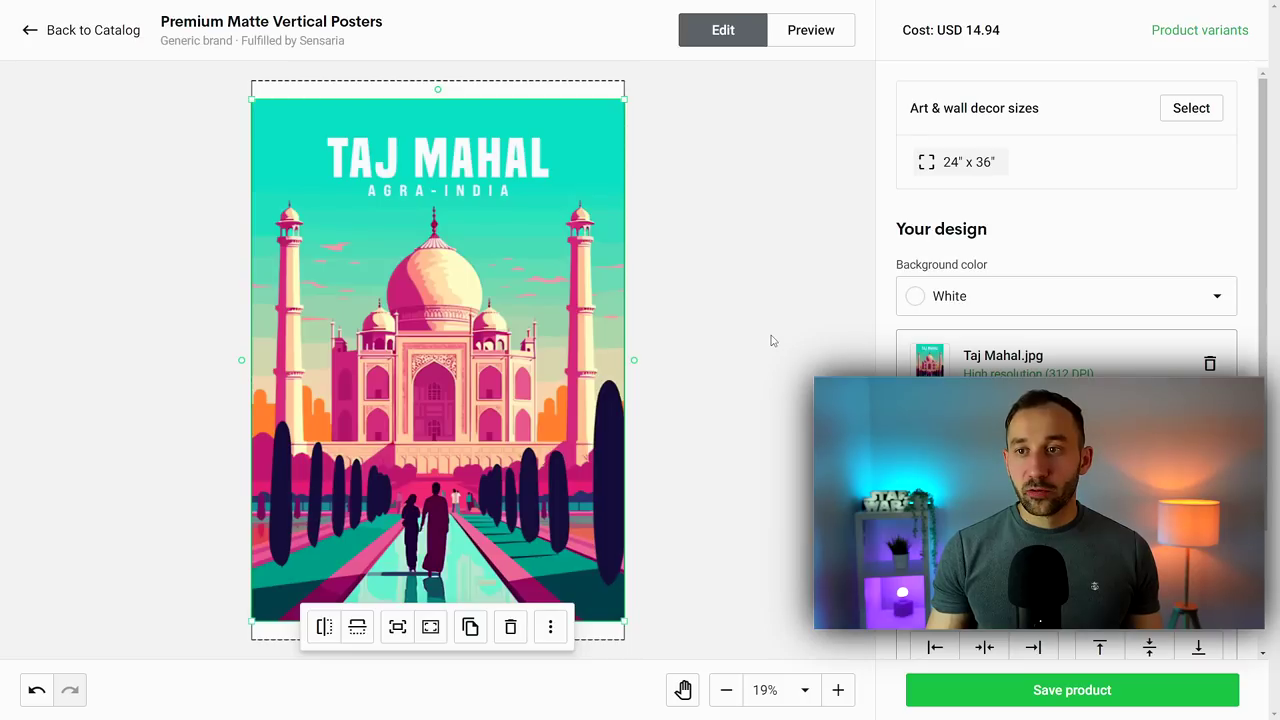
{"action": "left_click", "coordinate": [1197, 31]}
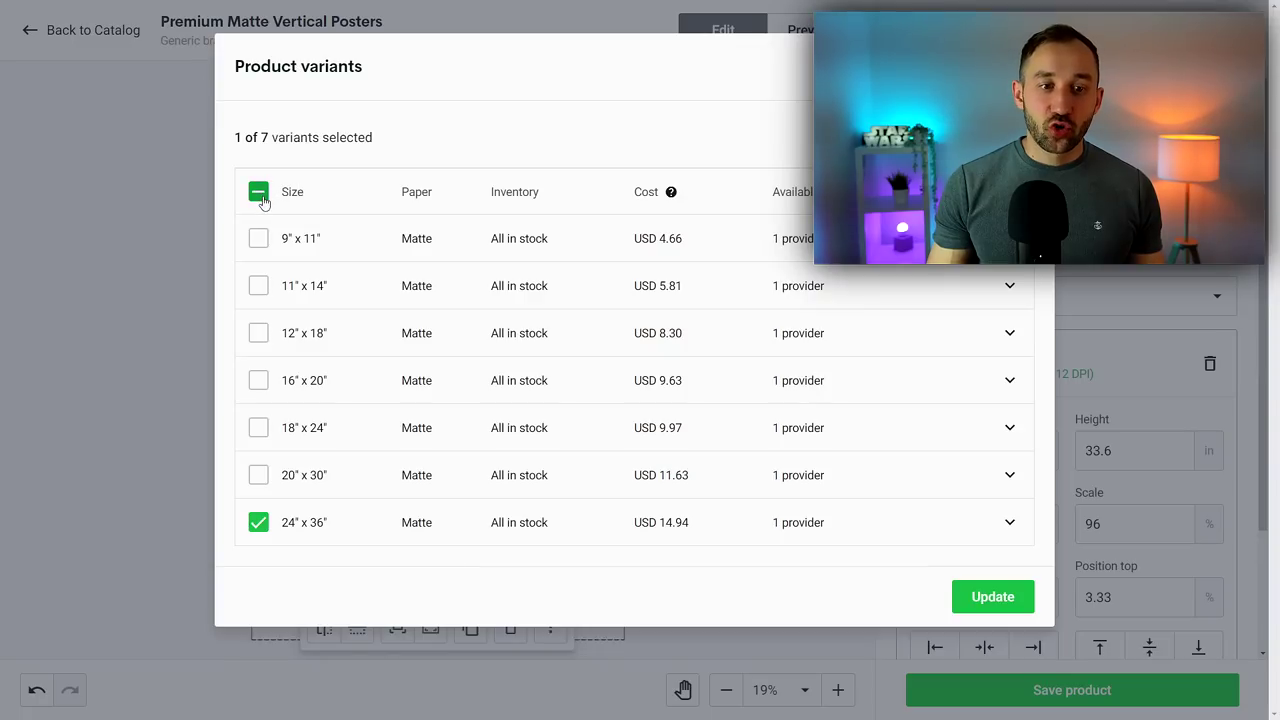
{"action": "left_click", "coordinate": [258, 193]}
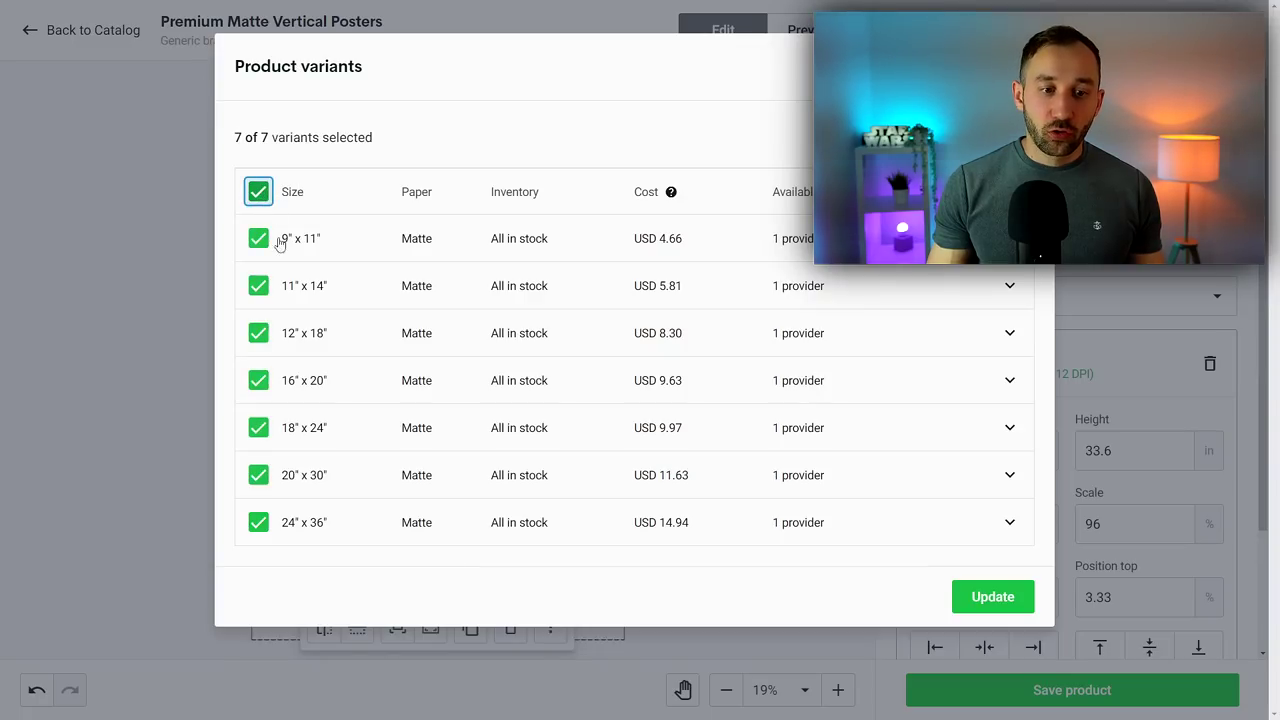
{"action": "left_click", "coordinate": [988, 605]}
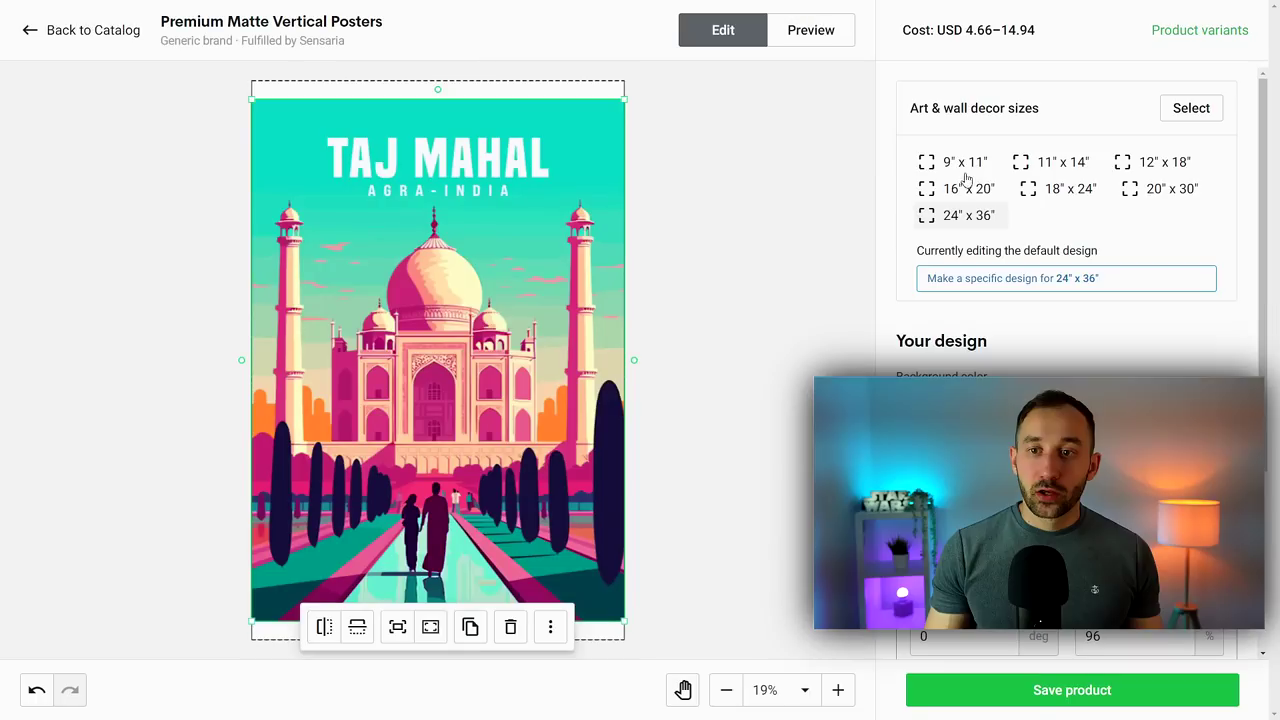
{"action": "left_click", "coordinate": [950, 166]}
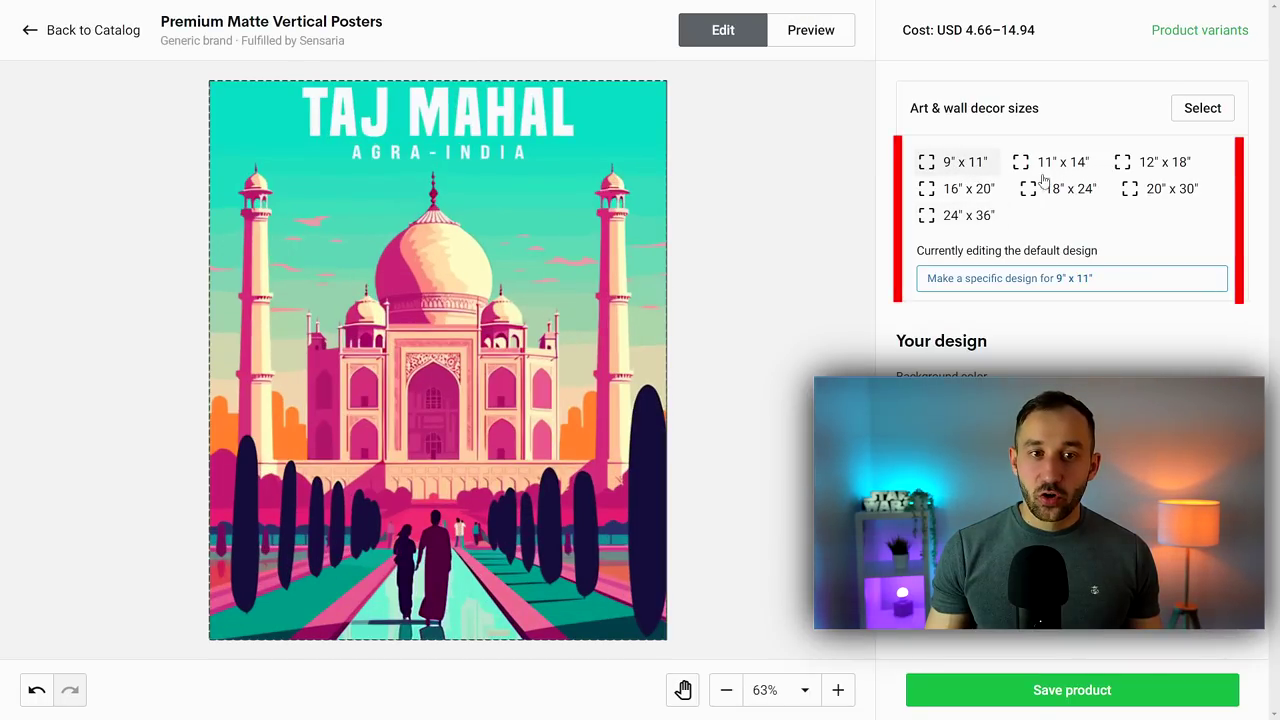
Move the Taj Mahal artwork down on the 9" x 11" poster.
{"action": "left_click", "coordinate": [729, 691]}
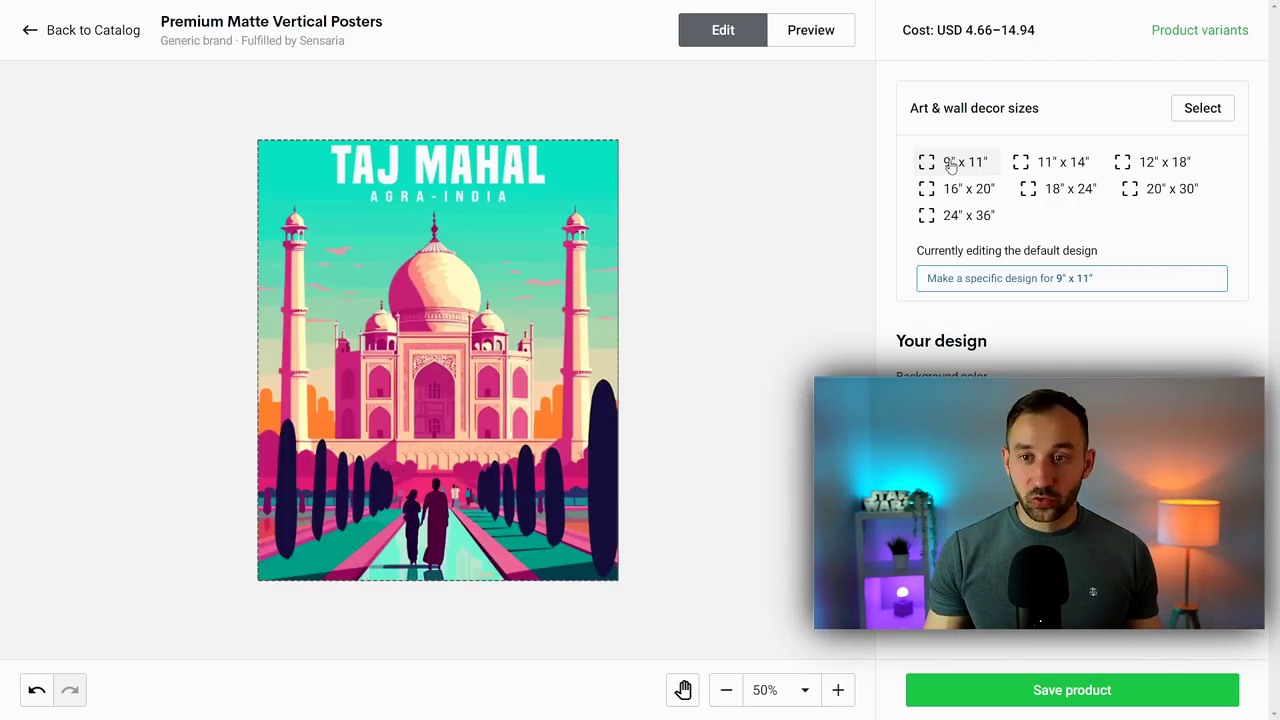
{"action": "left_click", "coordinate": [479, 318]}
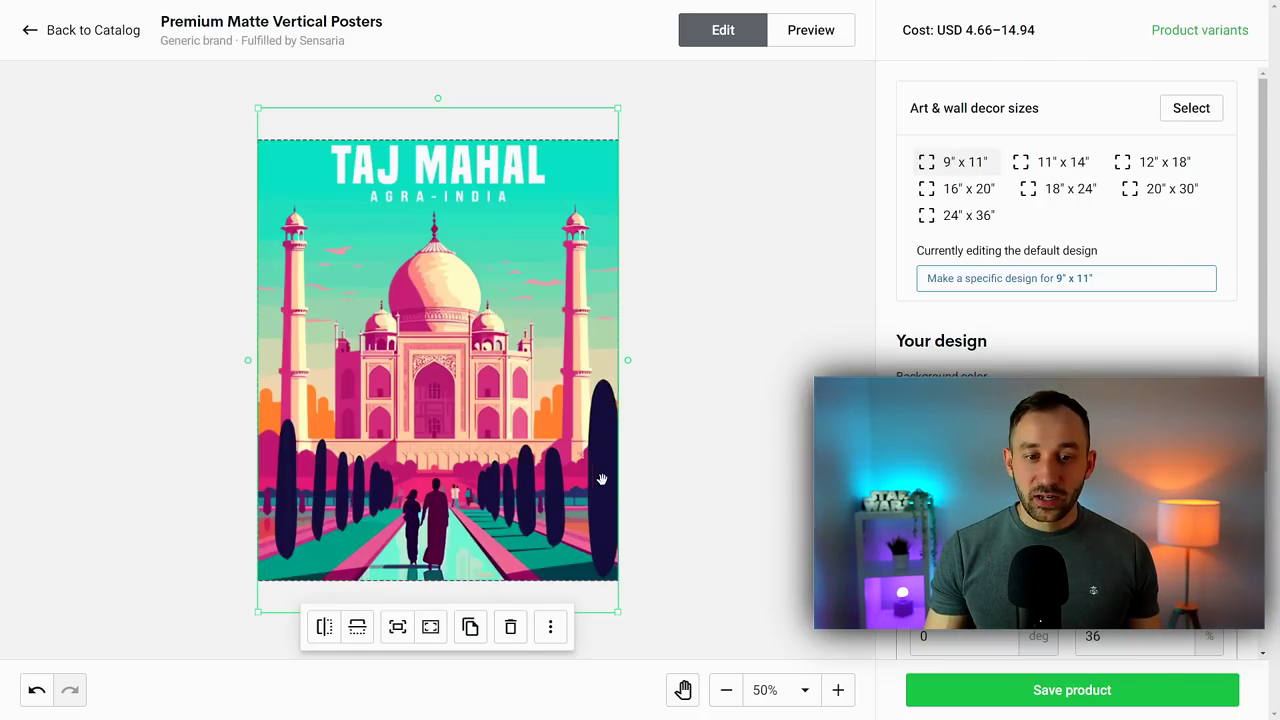
{"action": "left_click_drag", "start_coordinate": [497, 250], "coordinate": [499, 278]}
Give the 11" x 14" size its own design with the artwork nudged up.
{"action": "left_click", "coordinate": [1047, 175]}
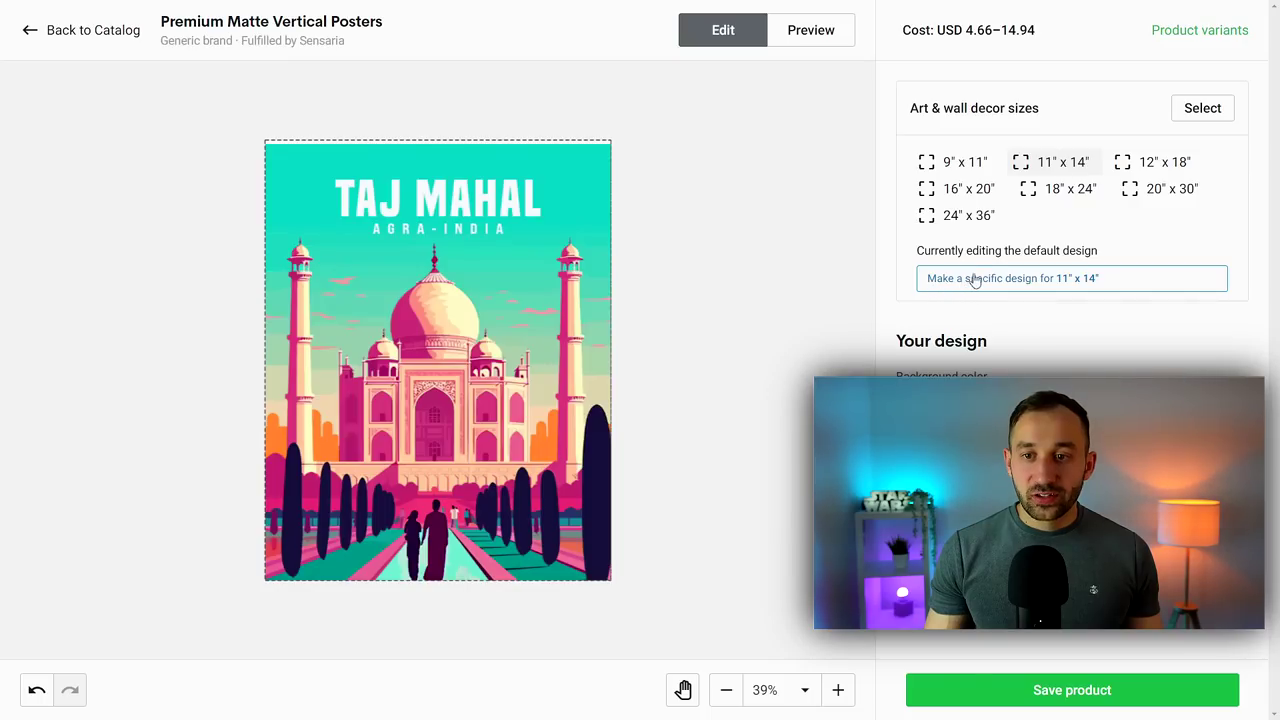
{"action": "left_click", "coordinate": [1076, 280]}
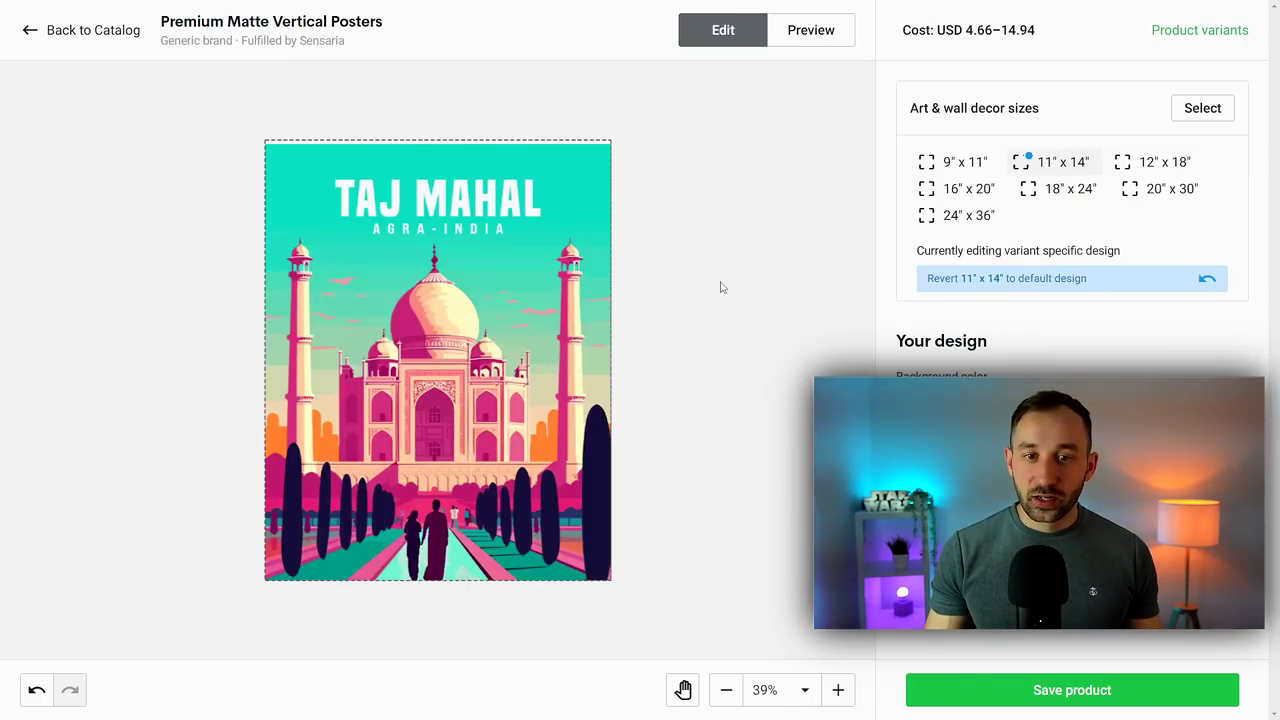
{"action": "left_click", "coordinate": [497, 301]}
{"action": "left_click_drag", "start_coordinate": [504, 345], "coordinate": [504, 333]}
{"action": "left_click", "coordinate": [965, 162]}
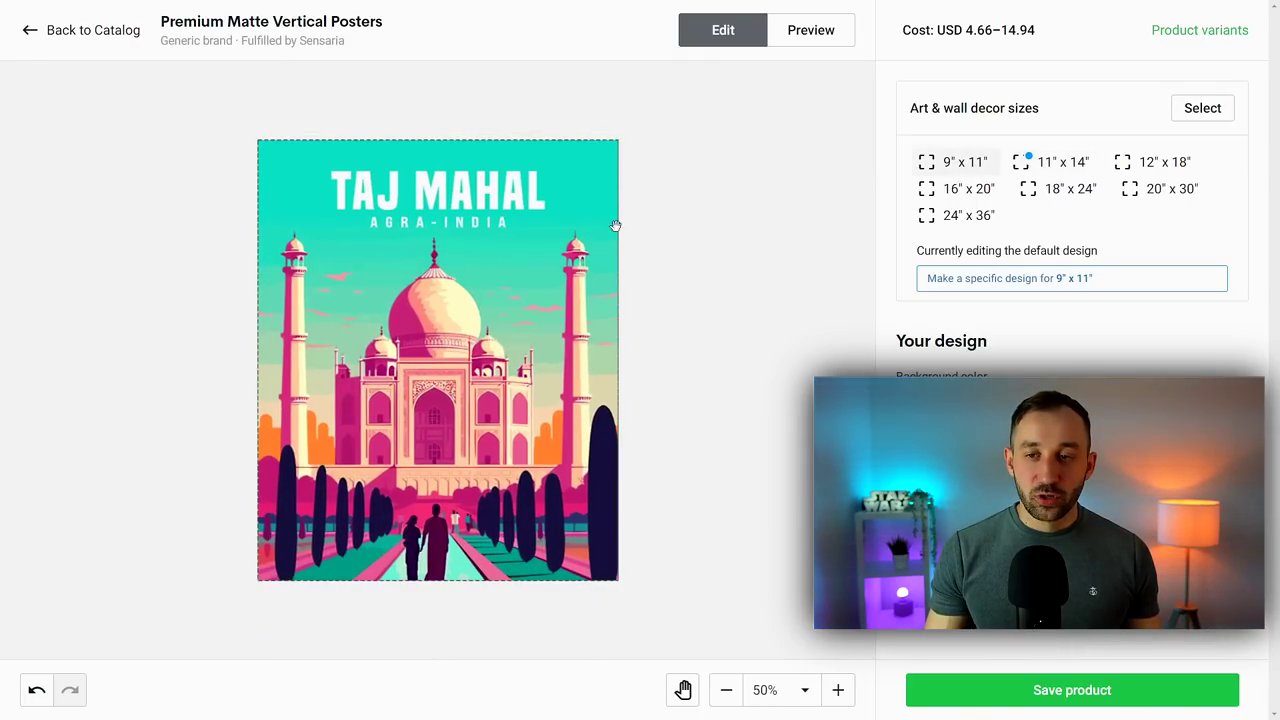
Give the 12" x 18" size its own design, enlarging the artwork to fill the poster.
{"action": "left_click", "coordinate": [1152, 165]}
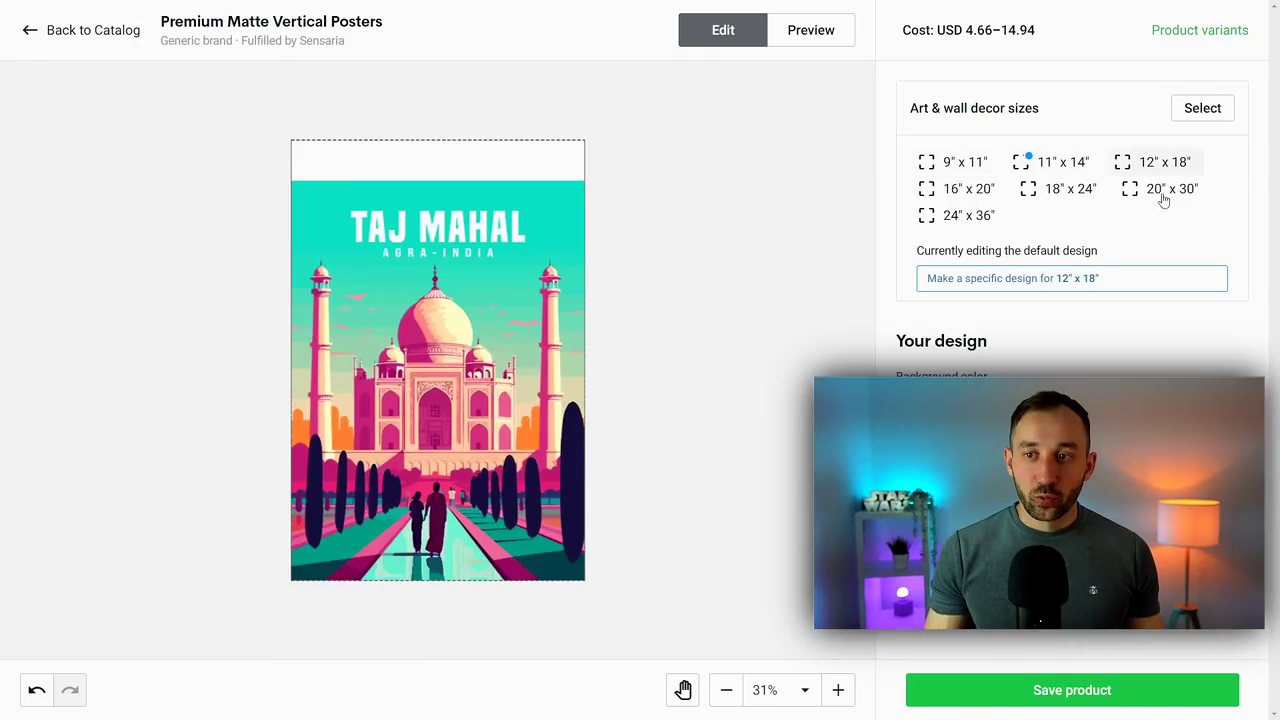
{"action": "left_click", "coordinate": [1046, 285]}
{"action": "mouse_move", "coordinate": [464, 369]}
{"action": "left_mouse_down"}
{"action": "mouse_move", "coordinate": [464, 332]}
{"action": "mouse_move", "coordinate": [464, 344]}
{"action": "left_mouse_up"}
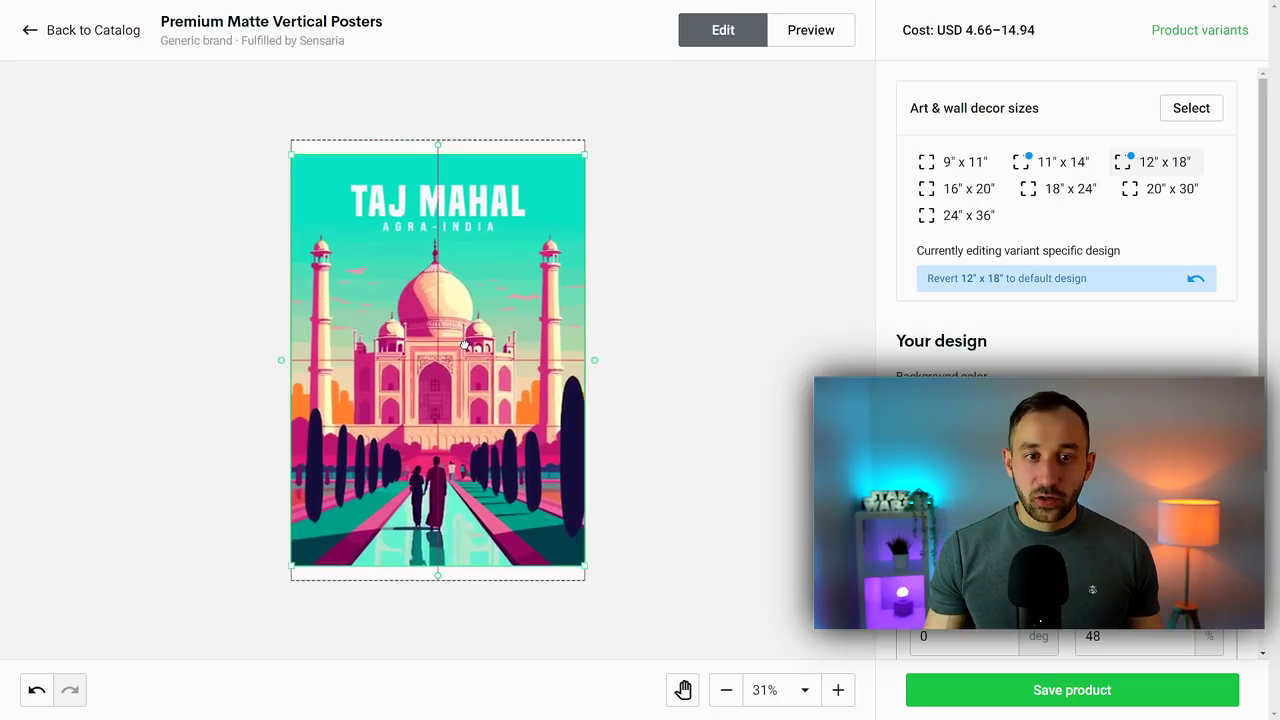
{"action": "left_click", "coordinate": [480, 138]}
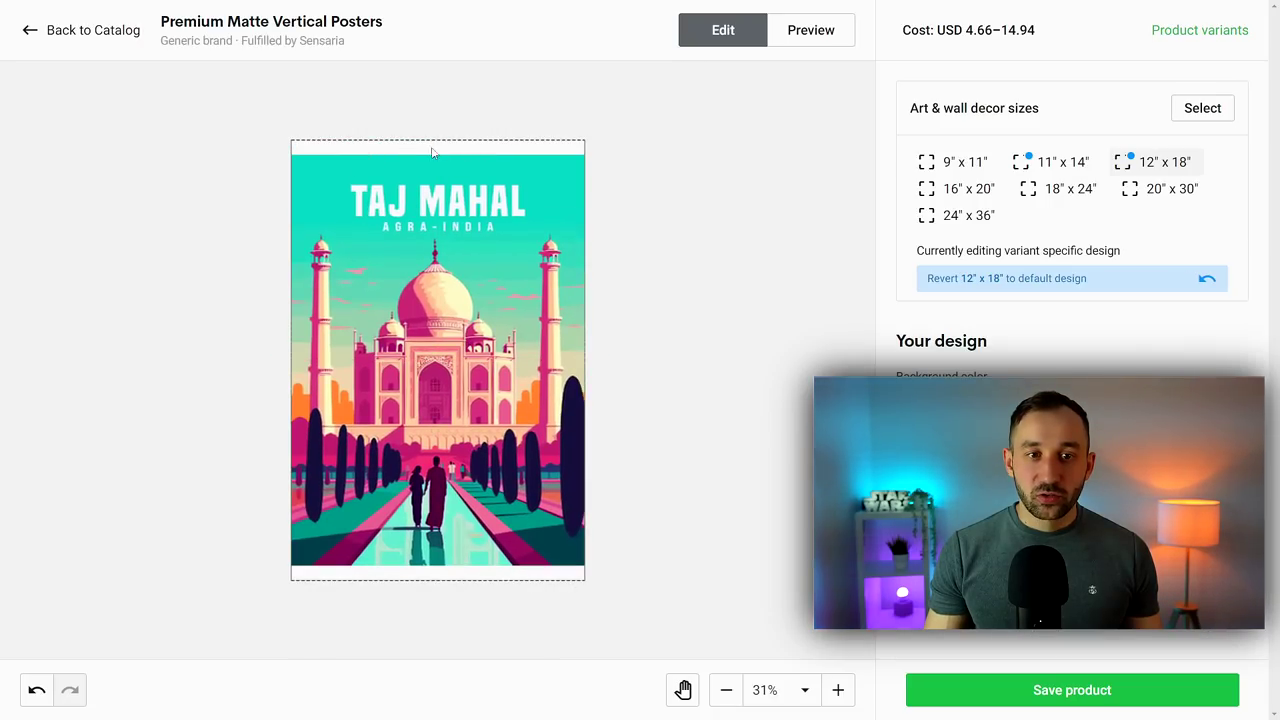
{"action": "left_click", "coordinate": [420, 555]}
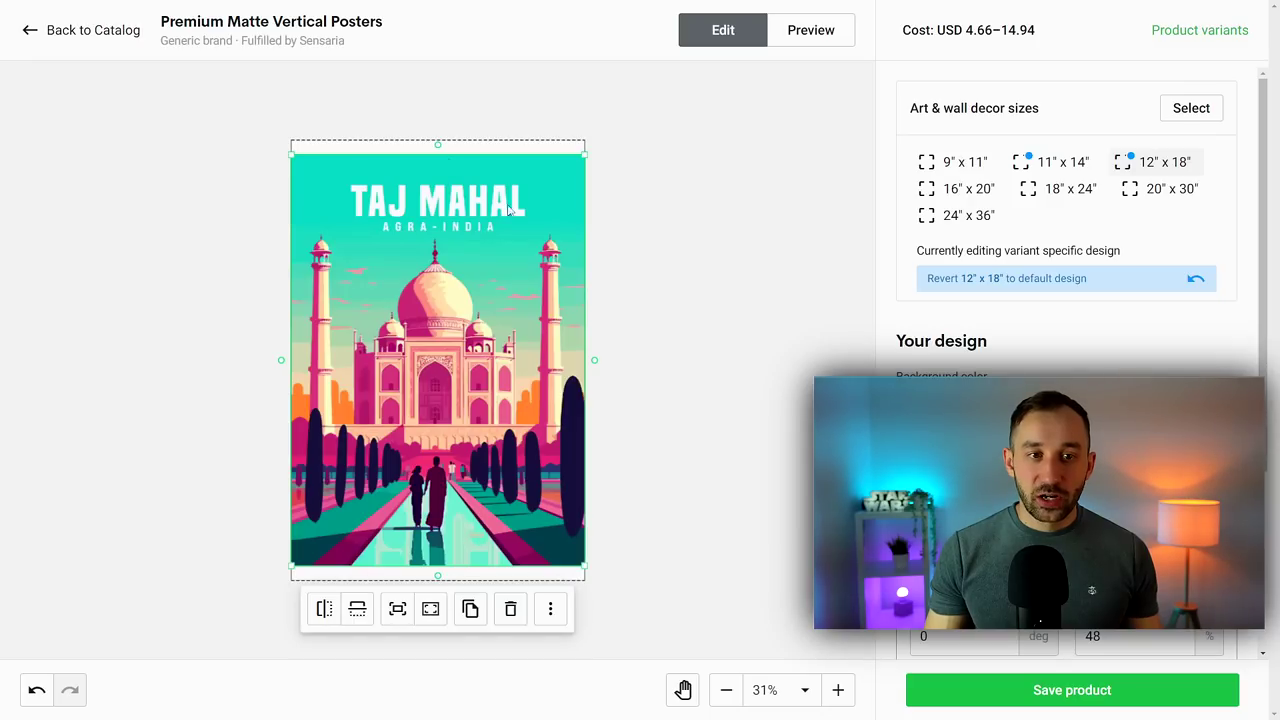
{"action": "left_click", "coordinate": [430, 609]}
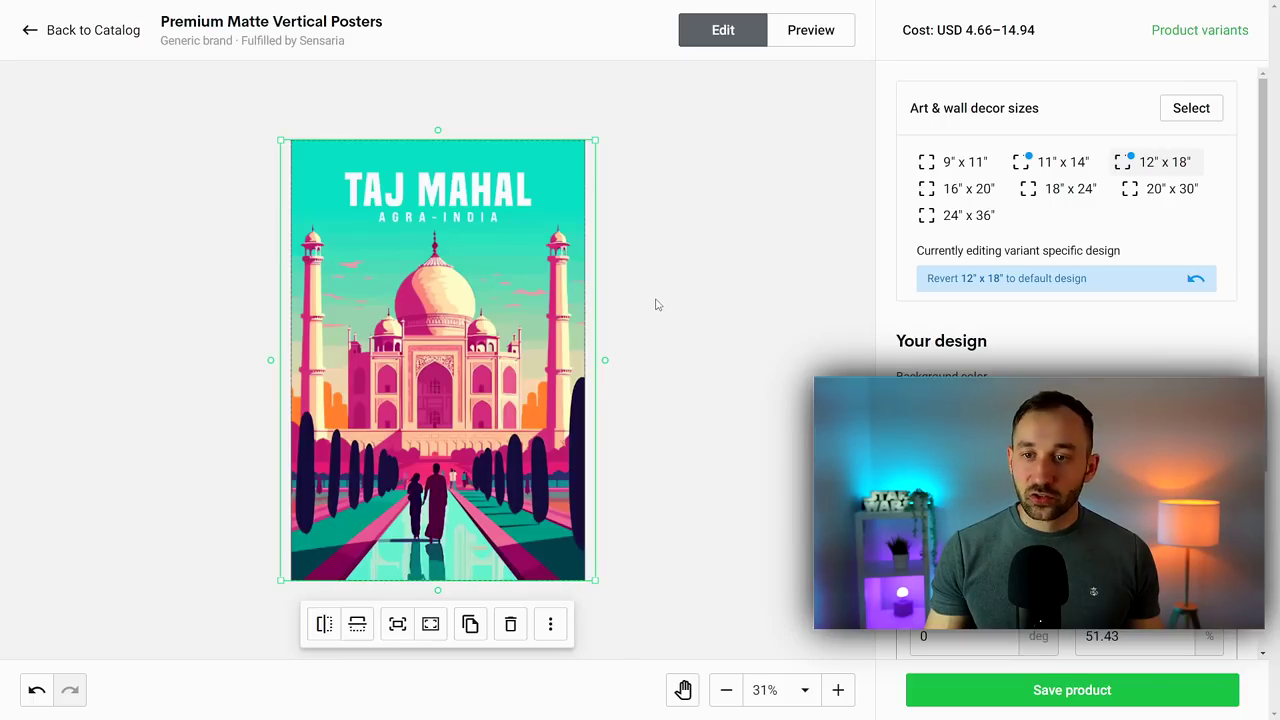
Give the 16" x 20" size its own design, nudge the artwork up, and preview wall mockups.
{"action": "left_click", "coordinate": [967, 190]}
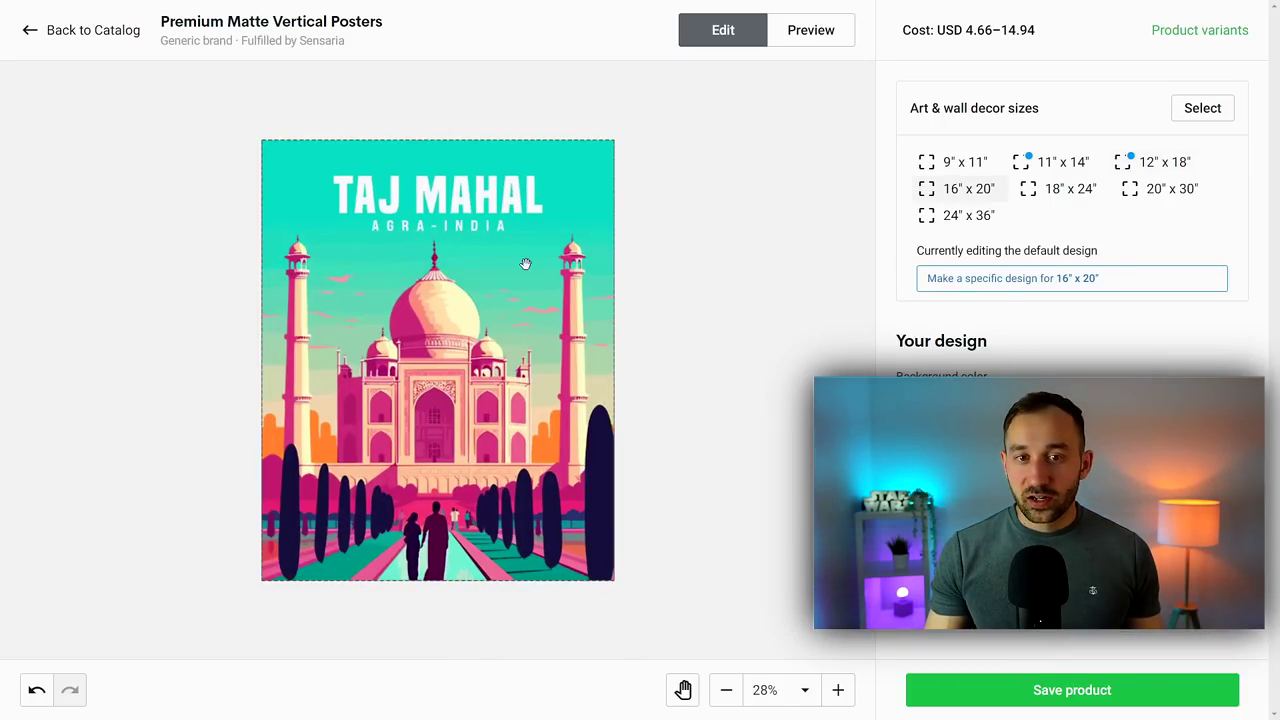
{"action": "left_click", "coordinate": [1013, 280]}
{"action": "left_click", "coordinate": [524, 303]}
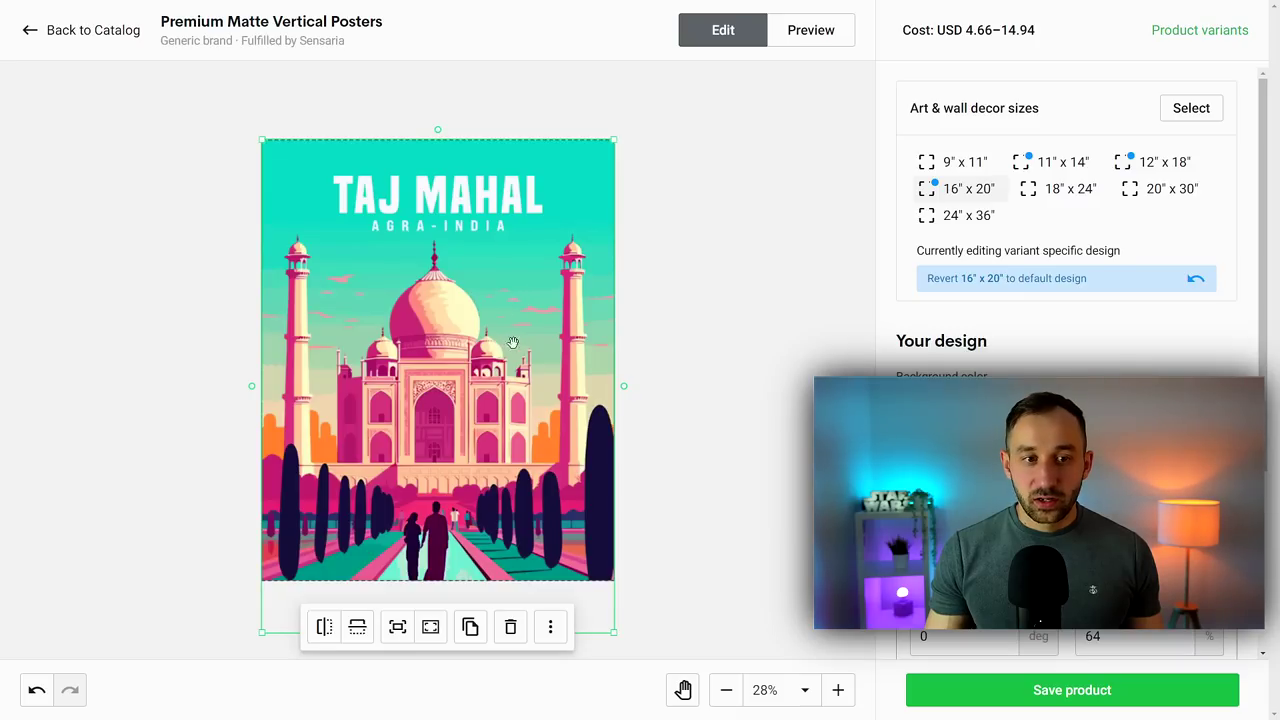
{"action": "left_click_drag", "start_coordinate": [524, 399], "coordinate": [525, 386]}
{"action": "left_click", "coordinate": [985, 188]}
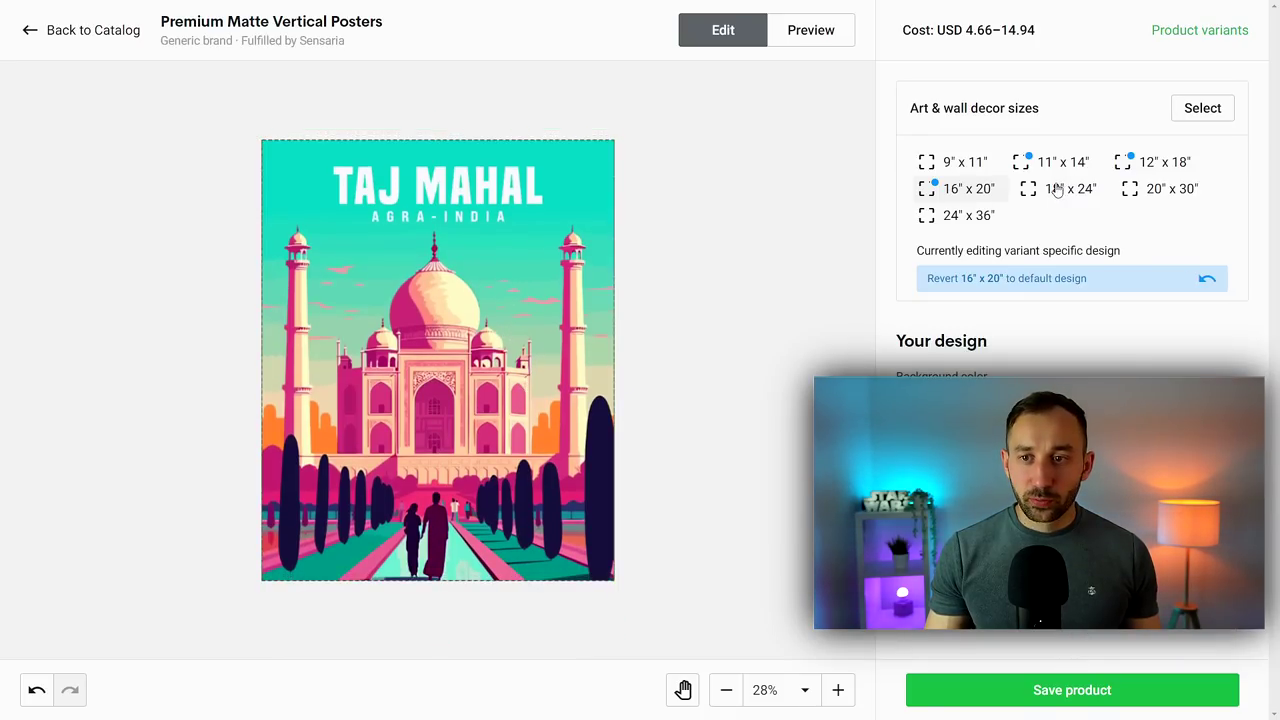
{"action": "left_click", "coordinate": [1150, 192]}
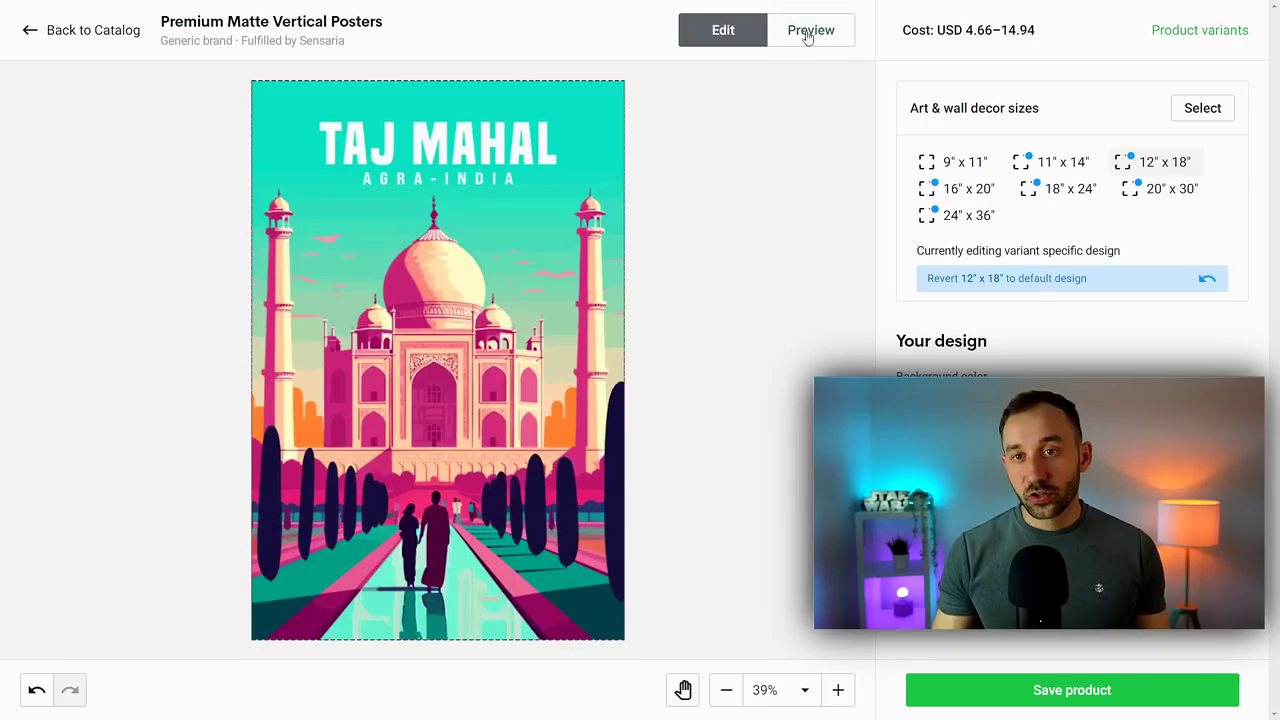
{"action": "left_click", "coordinate": [826, 36]}
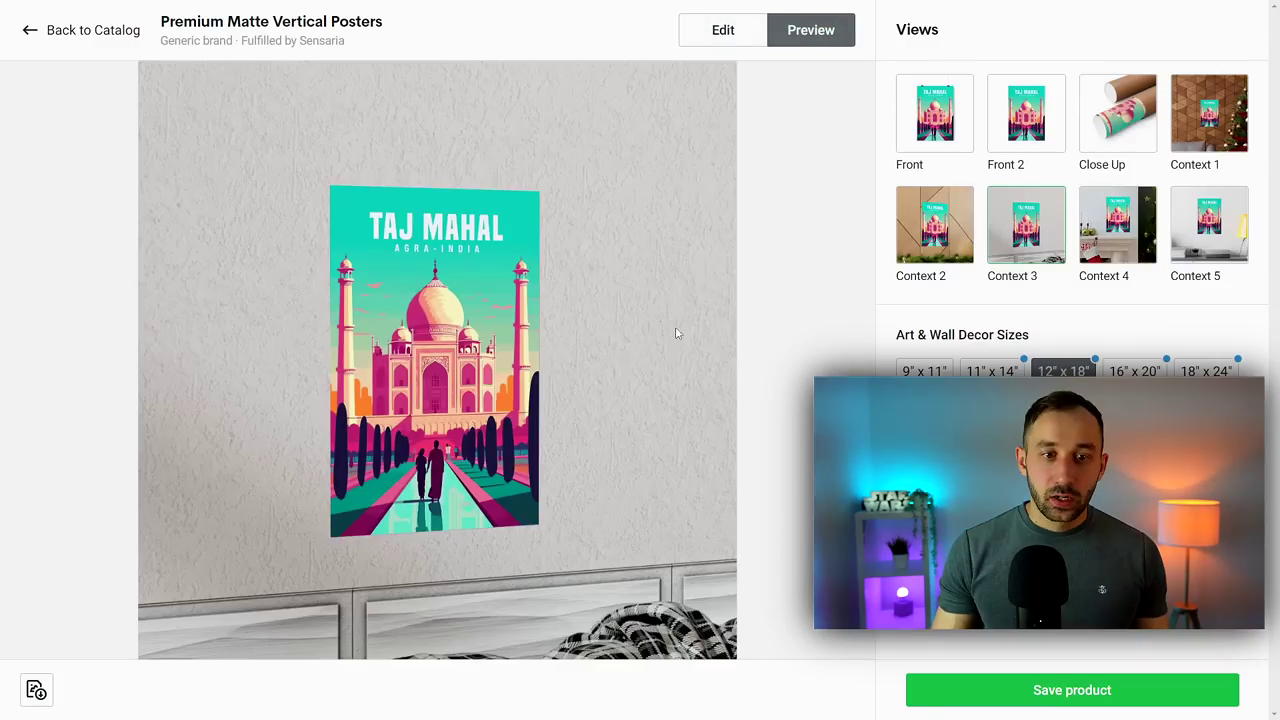
Save the Taj Mahal poster and choose Front 2 as title image after trying Close Up and Context 1.
{"action": "left_click", "coordinate": [1087, 692]}
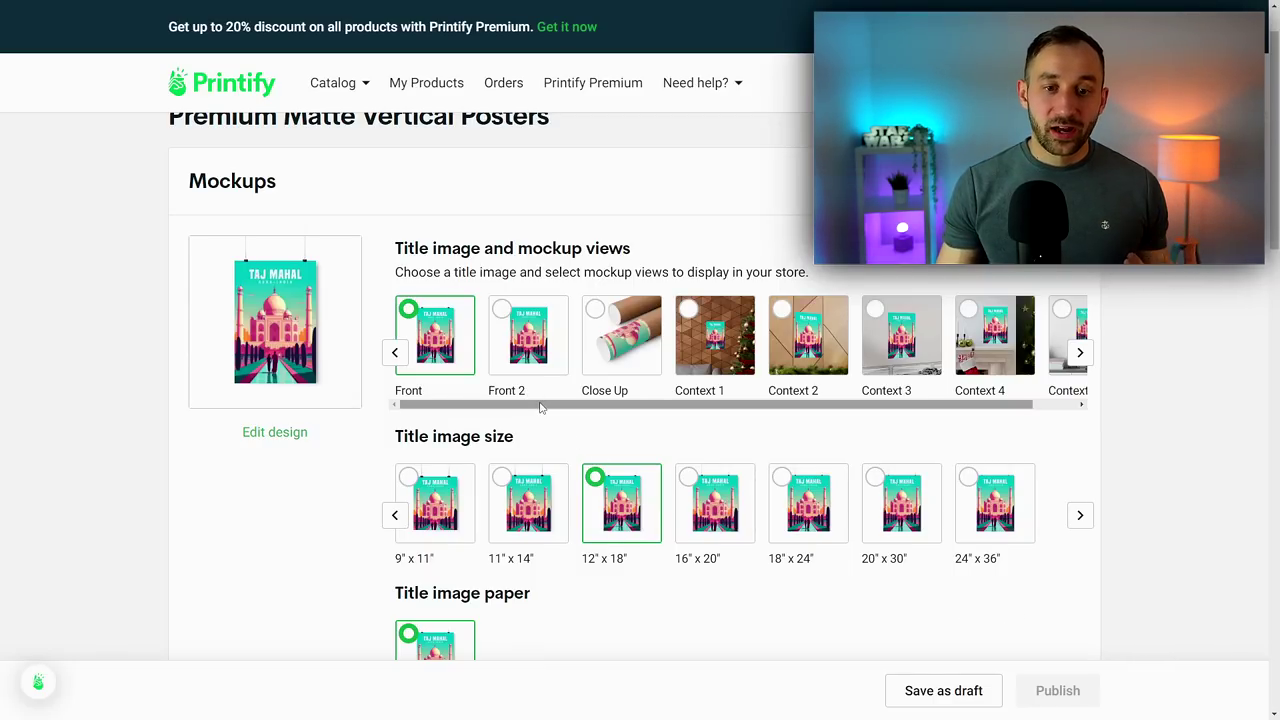
{"action": "left_click", "coordinate": [553, 352]}
{"action": "left_click", "coordinate": [599, 345]}
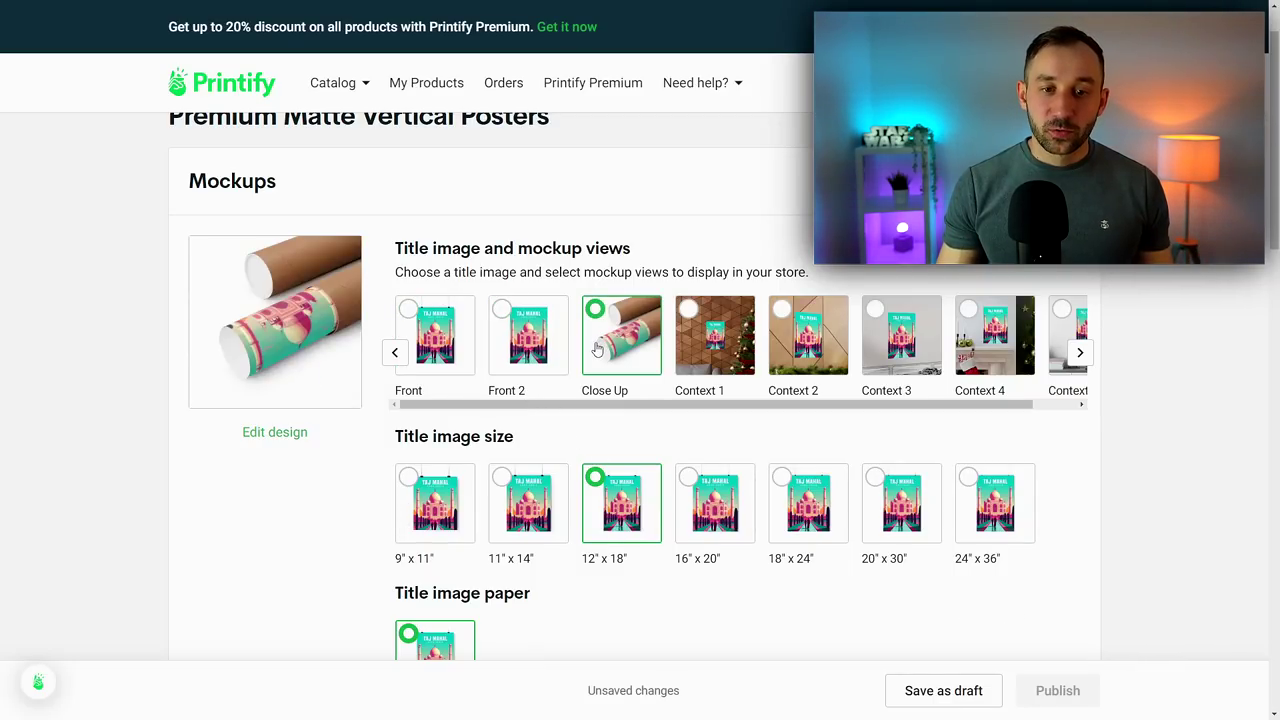
{"action": "left_click", "coordinate": [705, 370]}
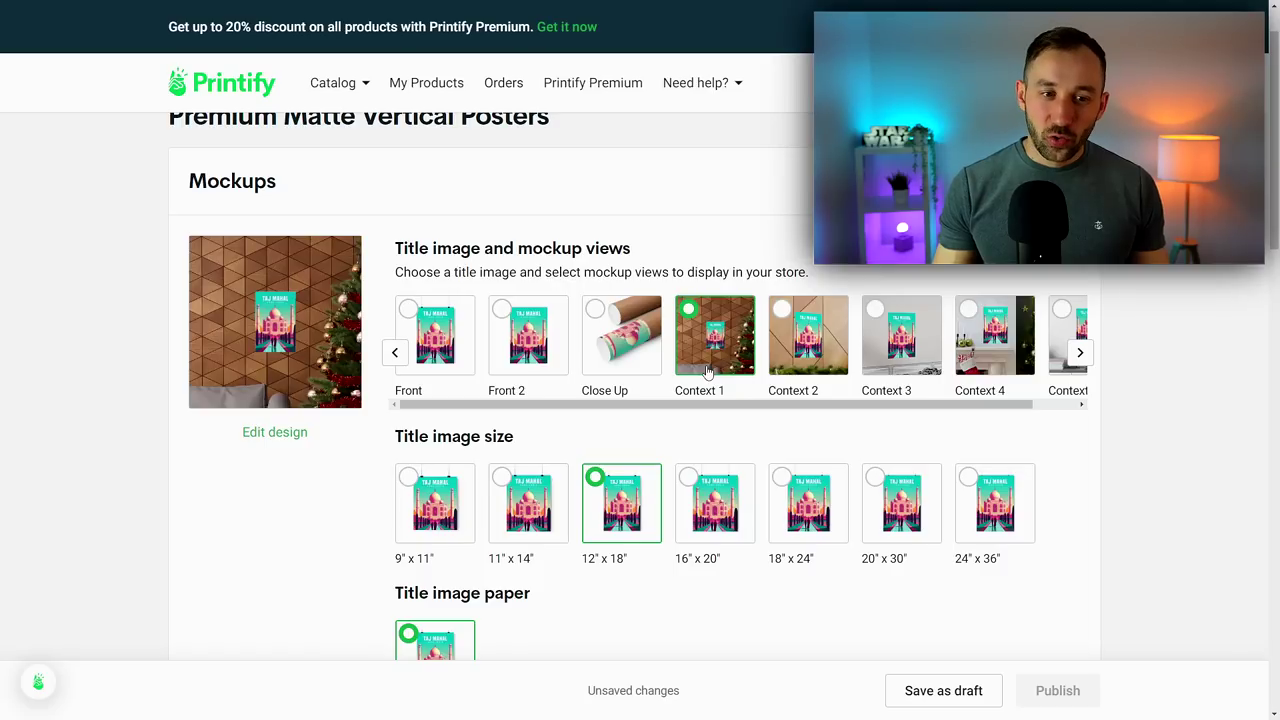
{"action": "left_click", "coordinate": [603, 312]}
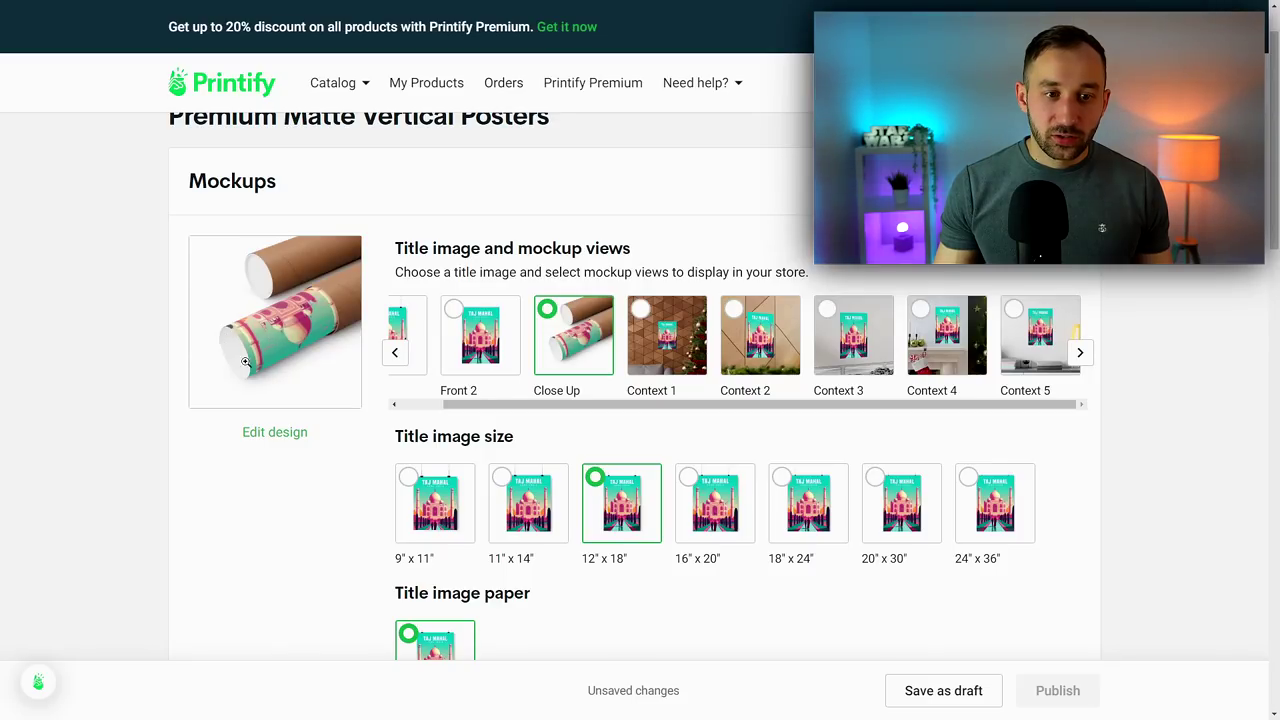
{"action": "left_click", "coordinate": [507, 340]}
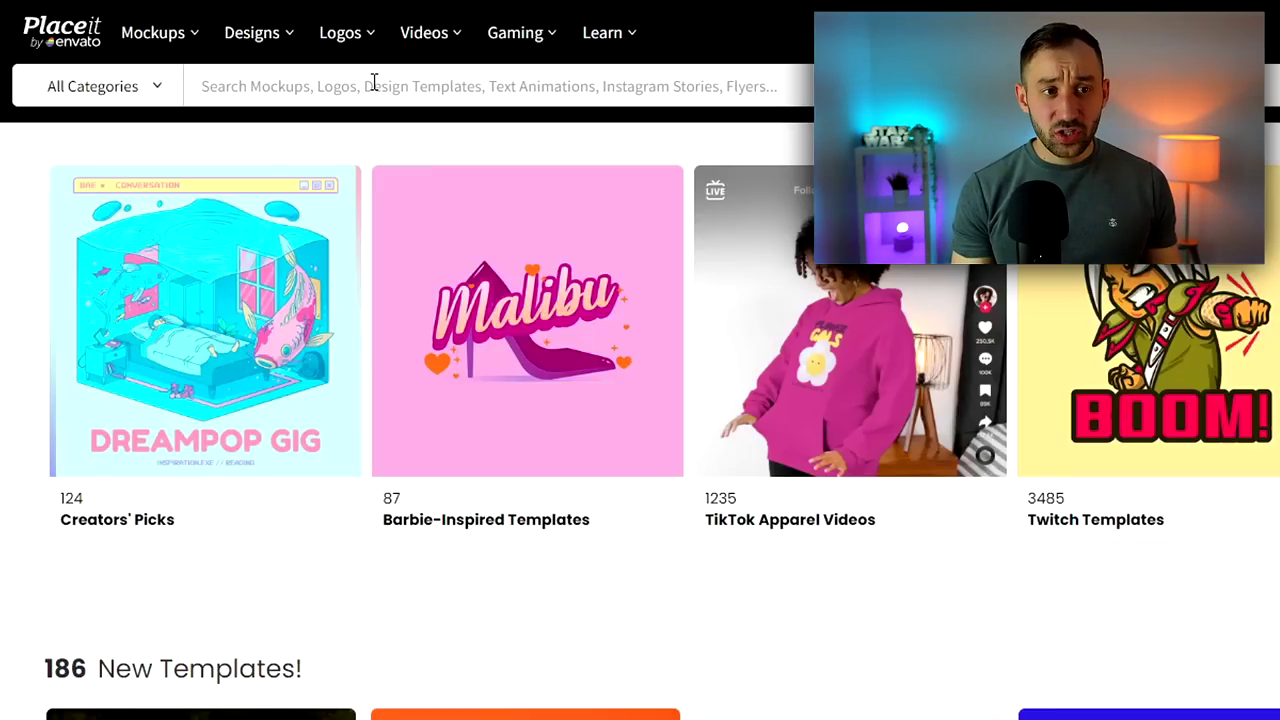
Search Placeit for 'wall art mockup free' and scroll through the results.
{"action": "left_click", "coordinate": [374, 82]}
{"action": "type", "text": "wall art mocku"}
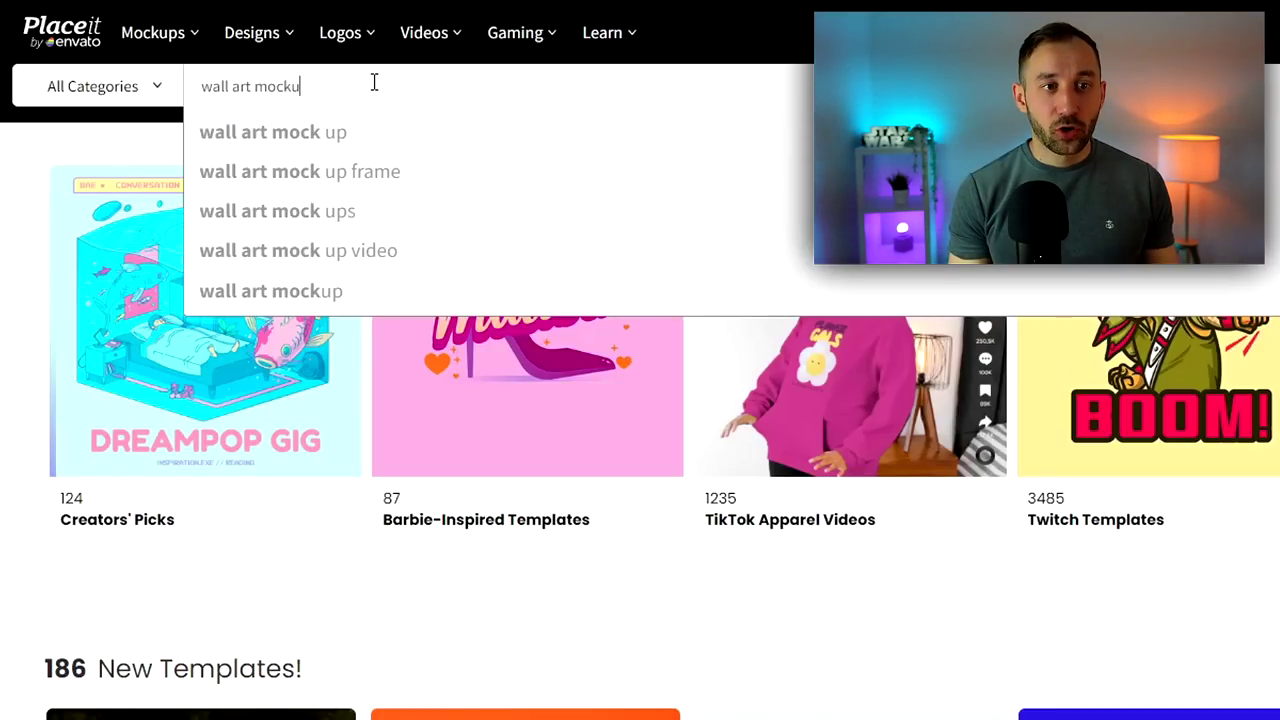
{"action": "type", "text": "p f"}
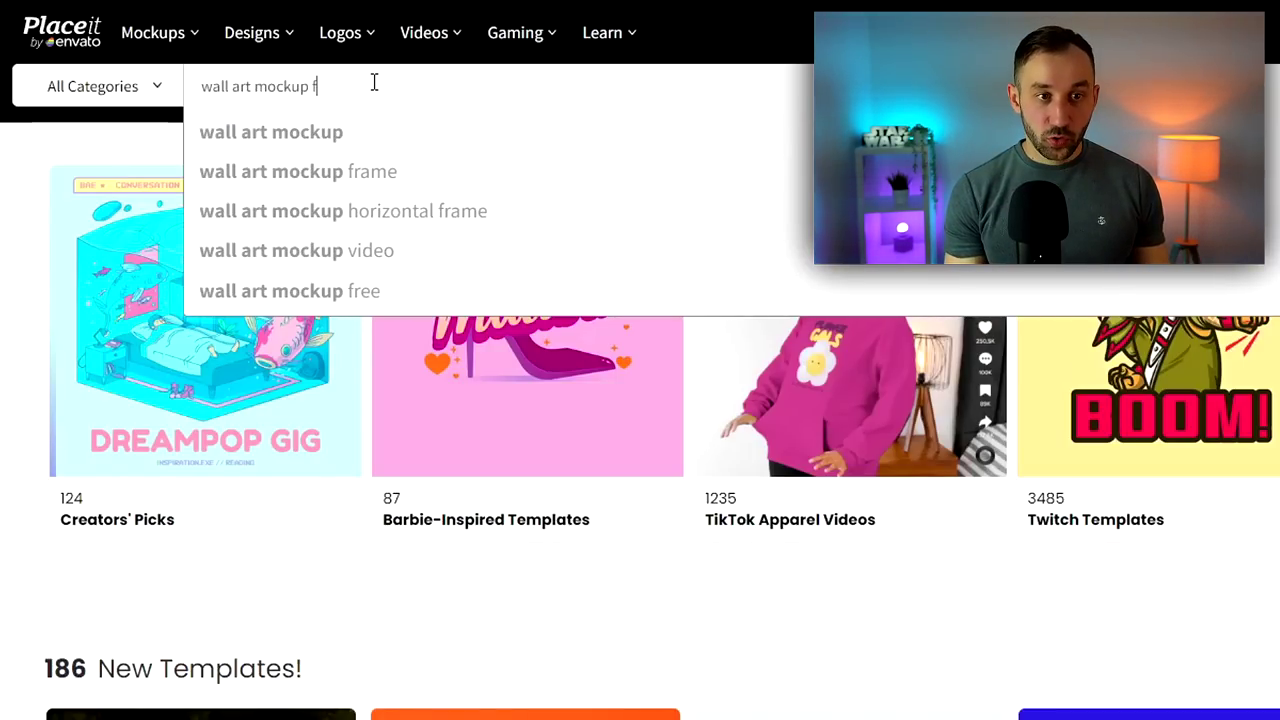
{"action": "type", "text": "ree"}
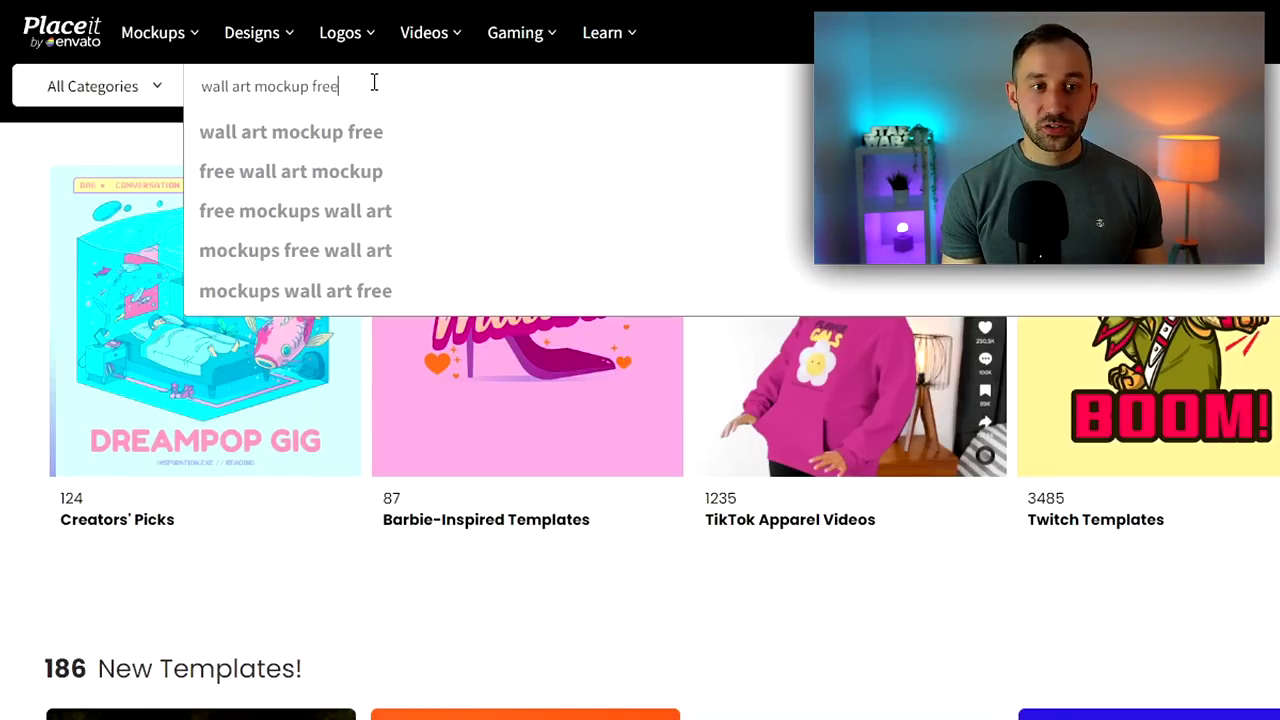
{"action": "key", "text": "BackSpace"}
{"action": "key", "text": "BackSpace"}
{"action": "key", "text": "BackSpace"}
{"action": "key", "text": "BackSpace"}
{"action": "type", "text": "video"}
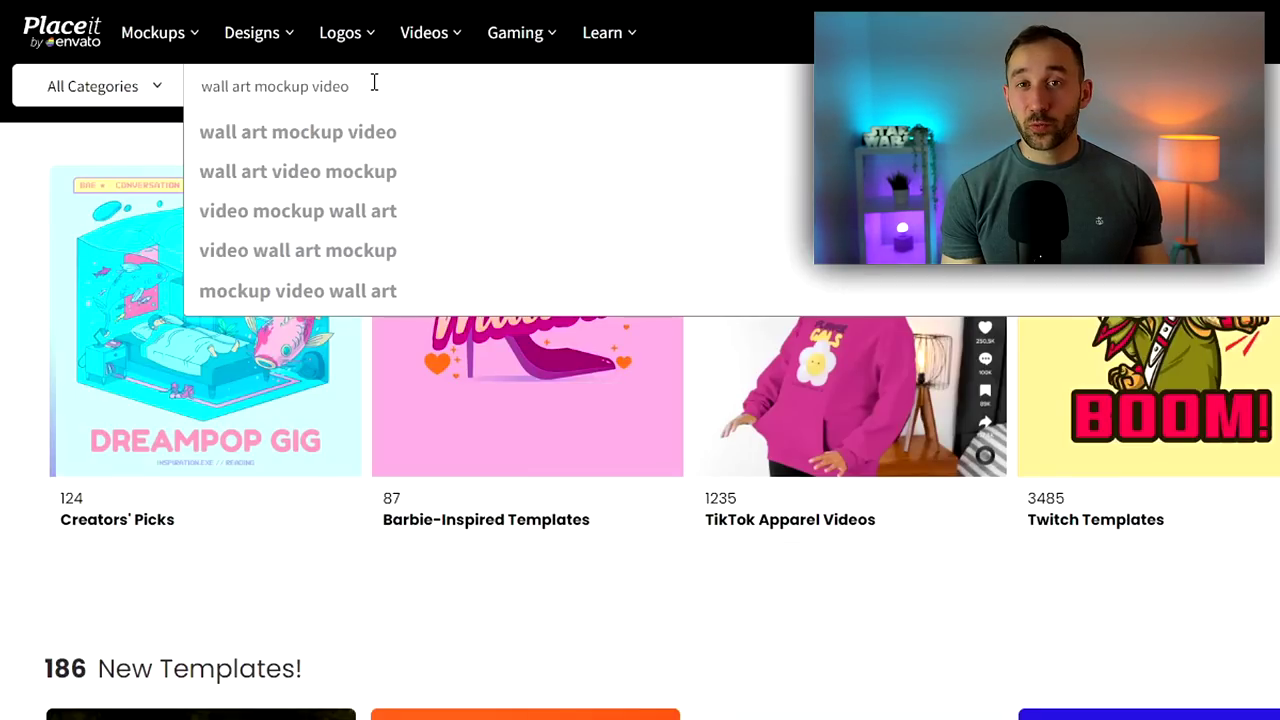
{"action": "key", "text": "BackSpace"}
{"action": "key", "text": "BackSpace"}
{"action": "key", "text": "BackSpace"}
{"action": "key", "text": "BackSpace"}
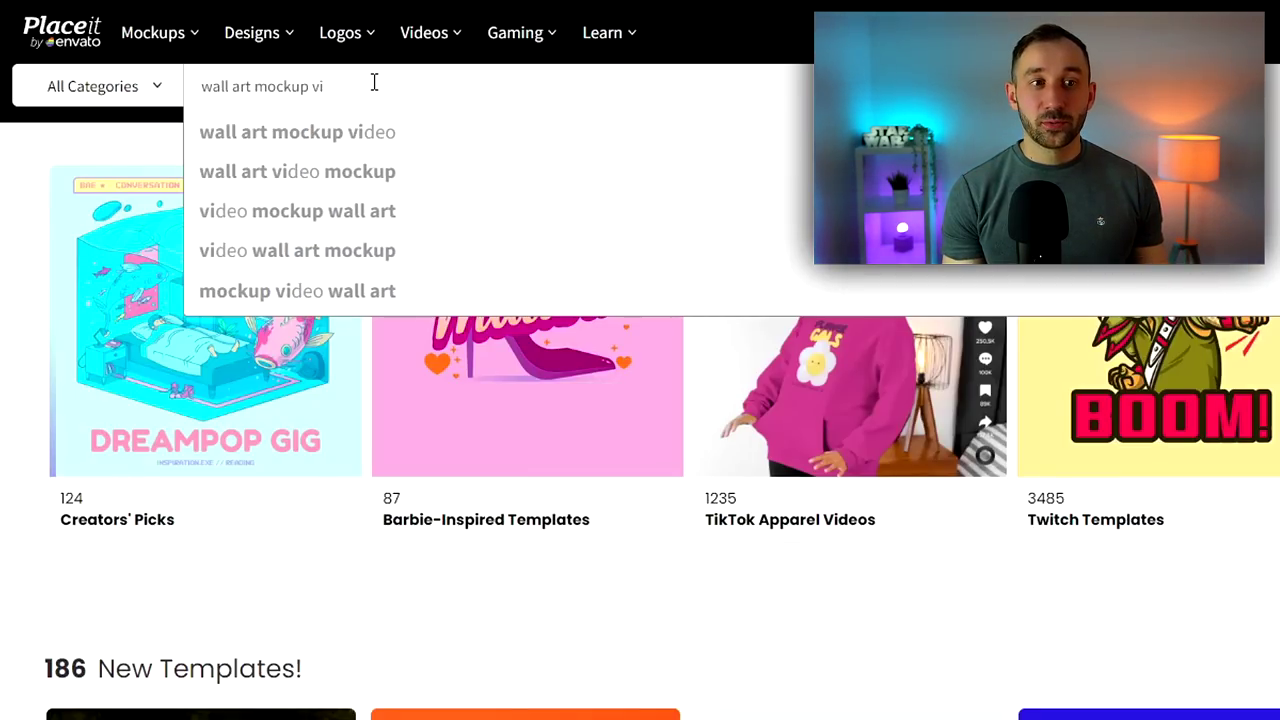
{"action": "type", "text": "free"}
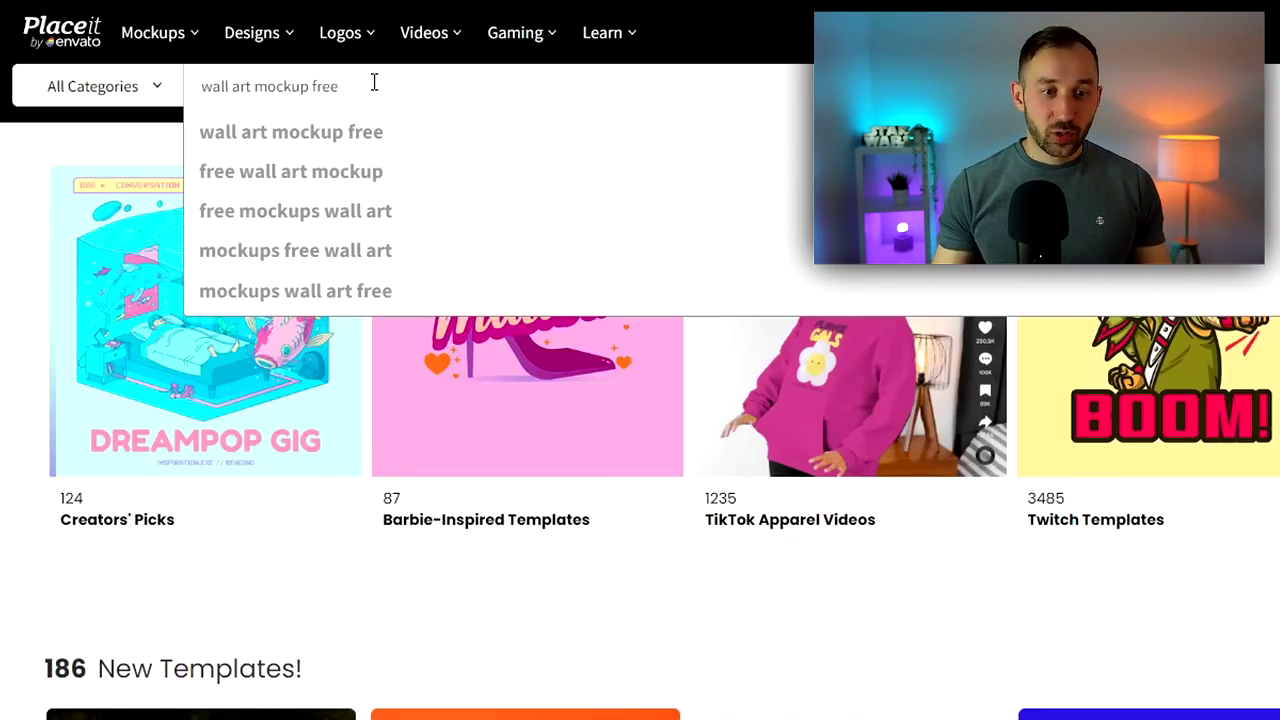
{"action": "key", "text": "Return"}
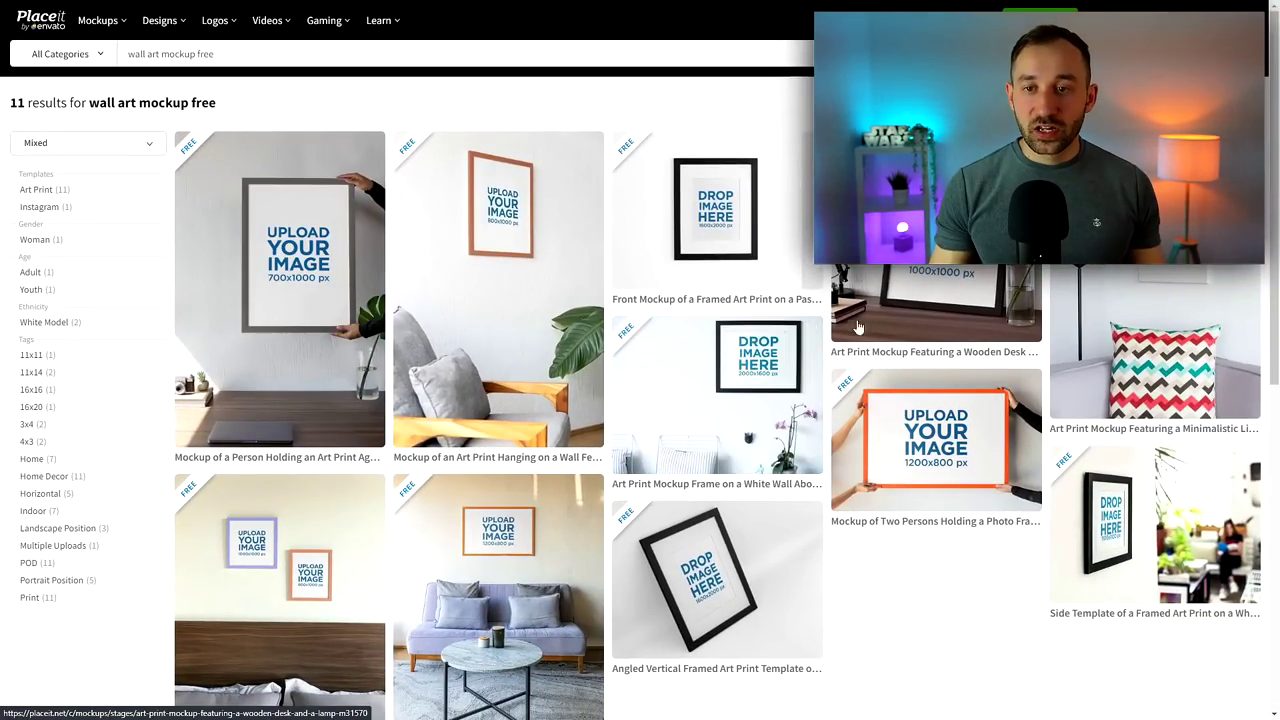
{"action": "scroll", "coordinate": [1172, 303], "scroll_direction": "down", "scroll_amount": 2}
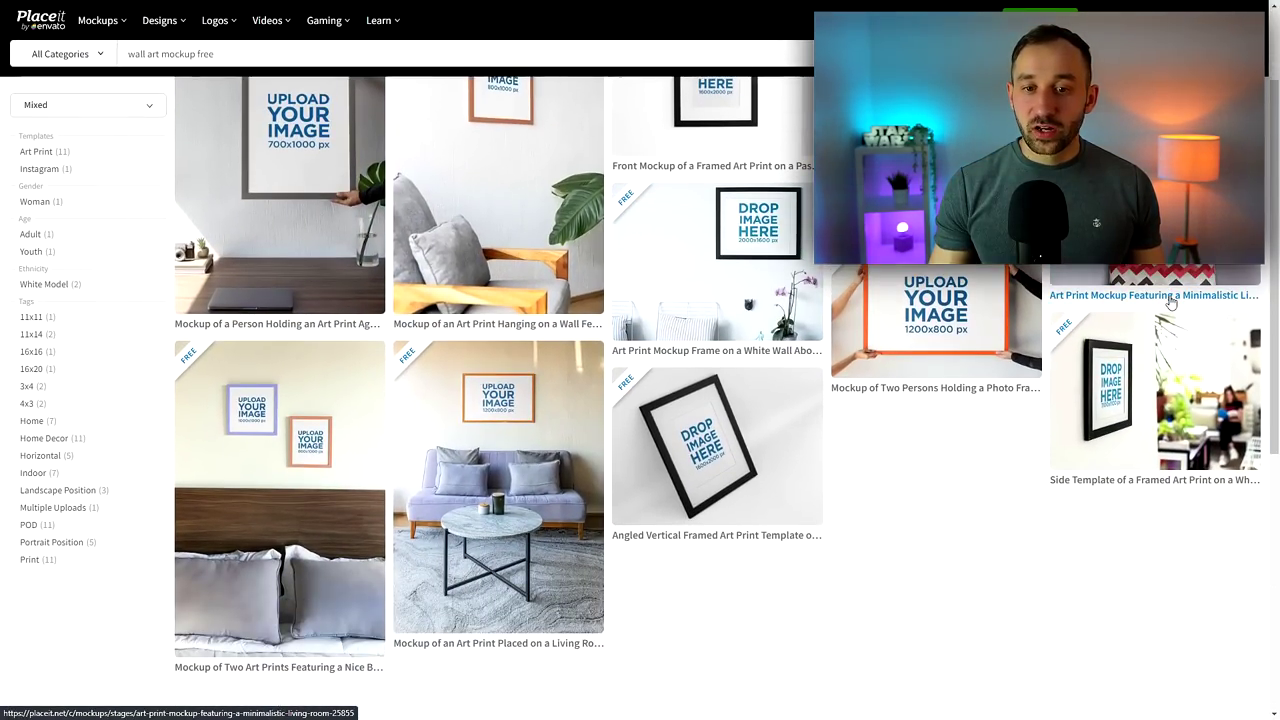
{"action": "scroll", "coordinate": [750, 460], "scroll_direction": "up", "scroll_amount": 2}
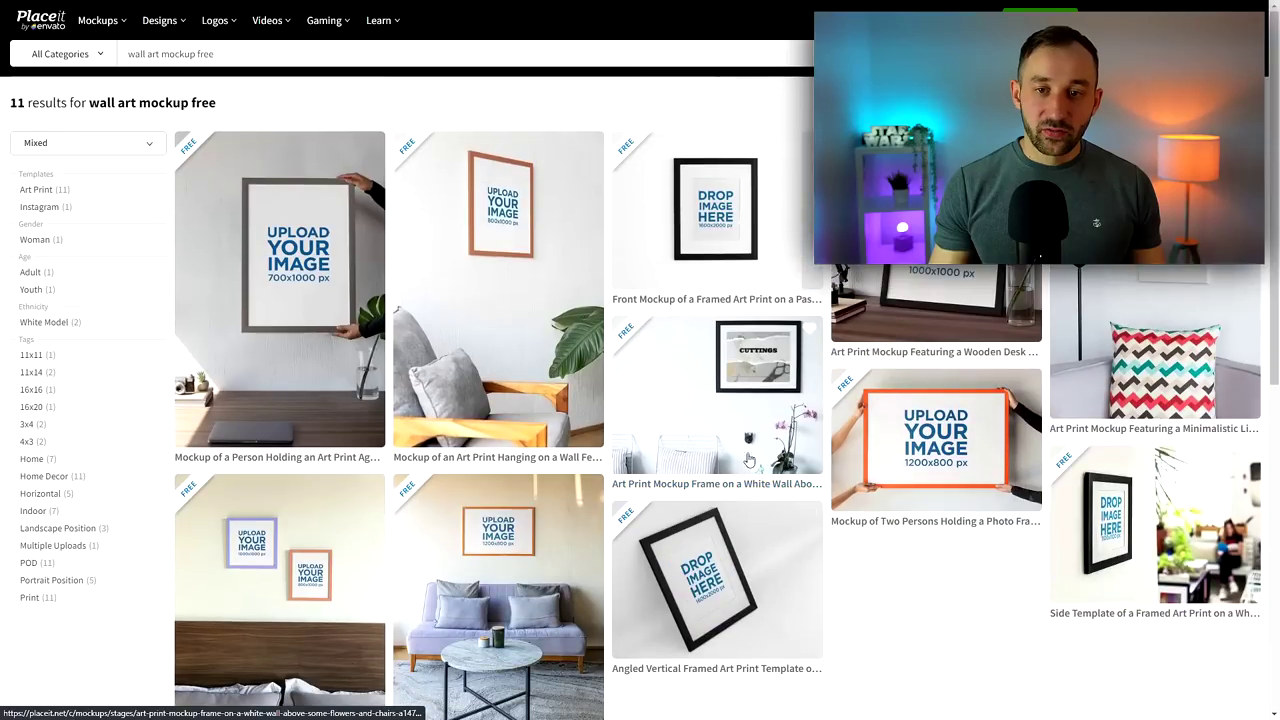
{"action": "double_click", "coordinate": [205, 54]}
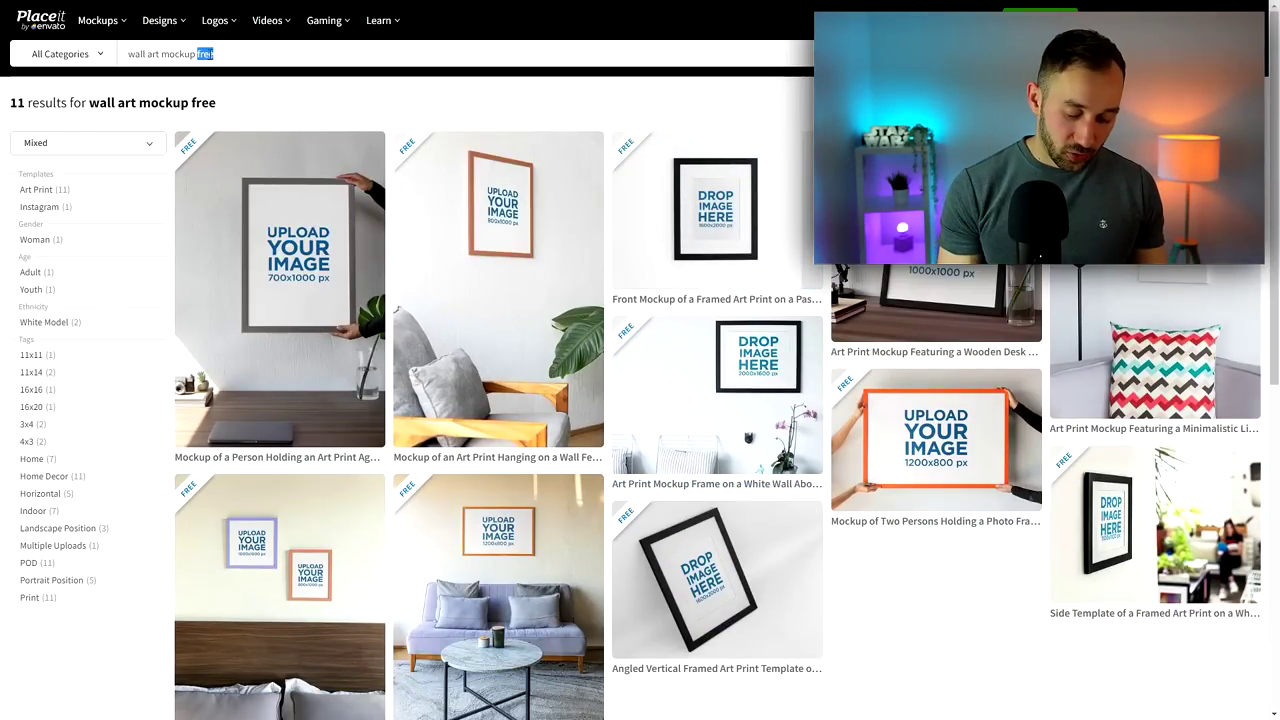
Search for 'wall art mockup video' and preview several of the video mockup results.
{"action": "type", "text": "video"}
{"action": "key", "text": "Return"}
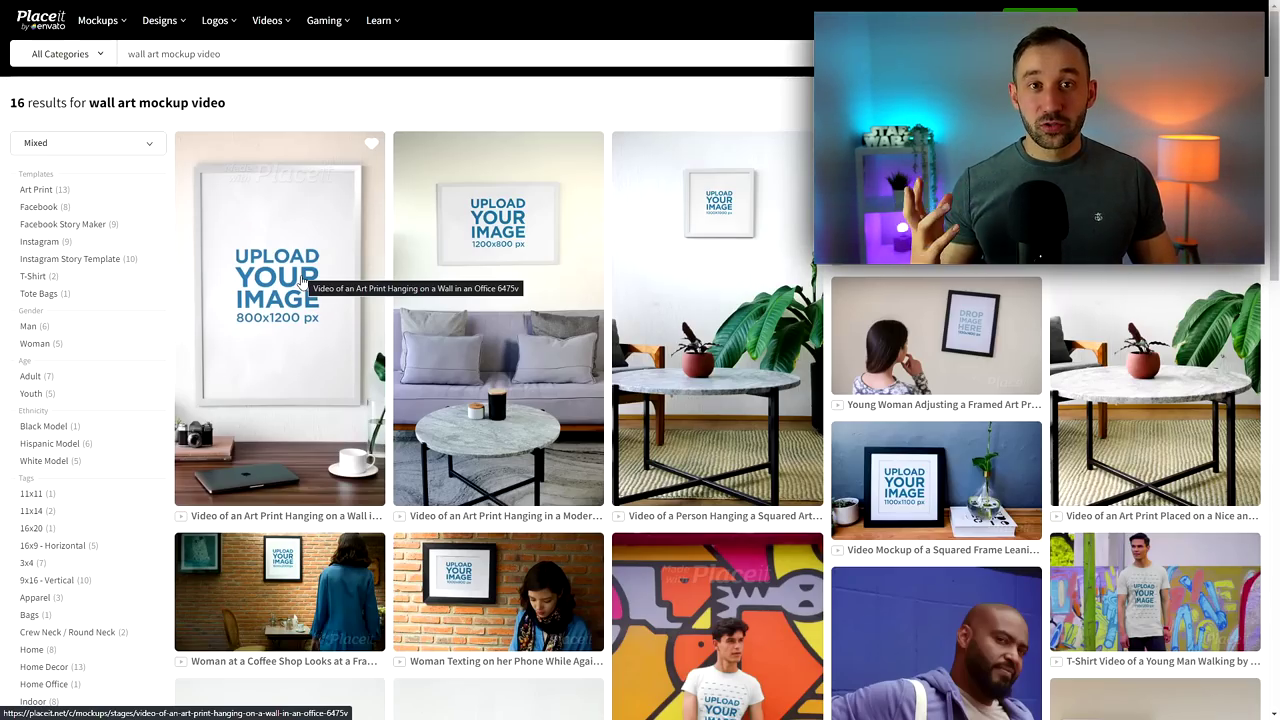
{"action": "mouse_move", "coordinate": [778, 286]}
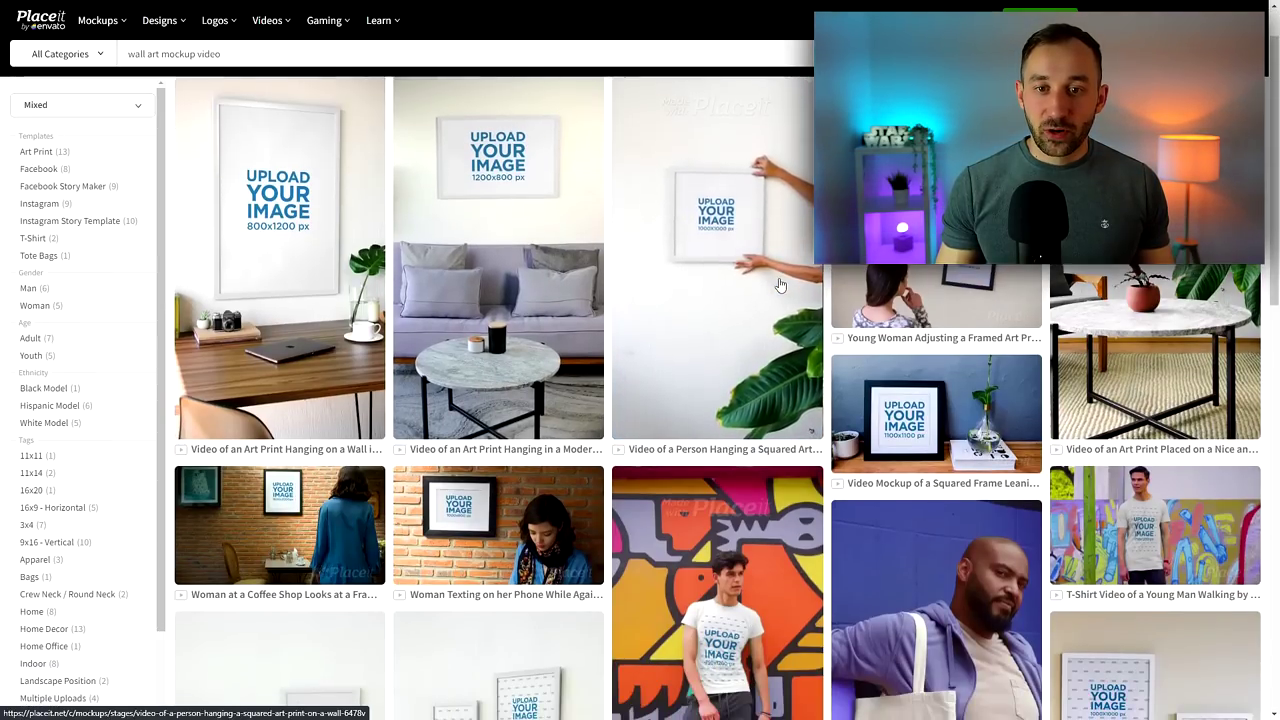
{"action": "mouse_move", "coordinate": [468, 276]}
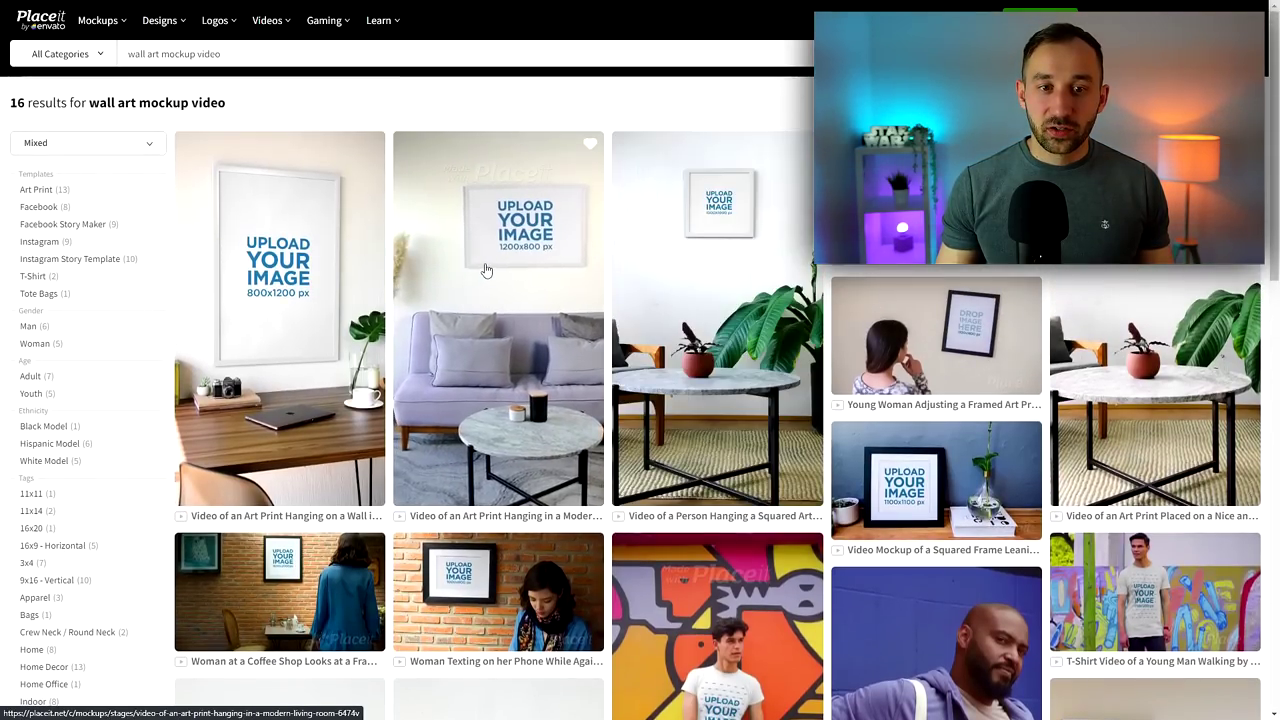
{"action": "scroll", "coordinate": [488, 275], "scroll_direction": "down", "scroll_amount": 3}
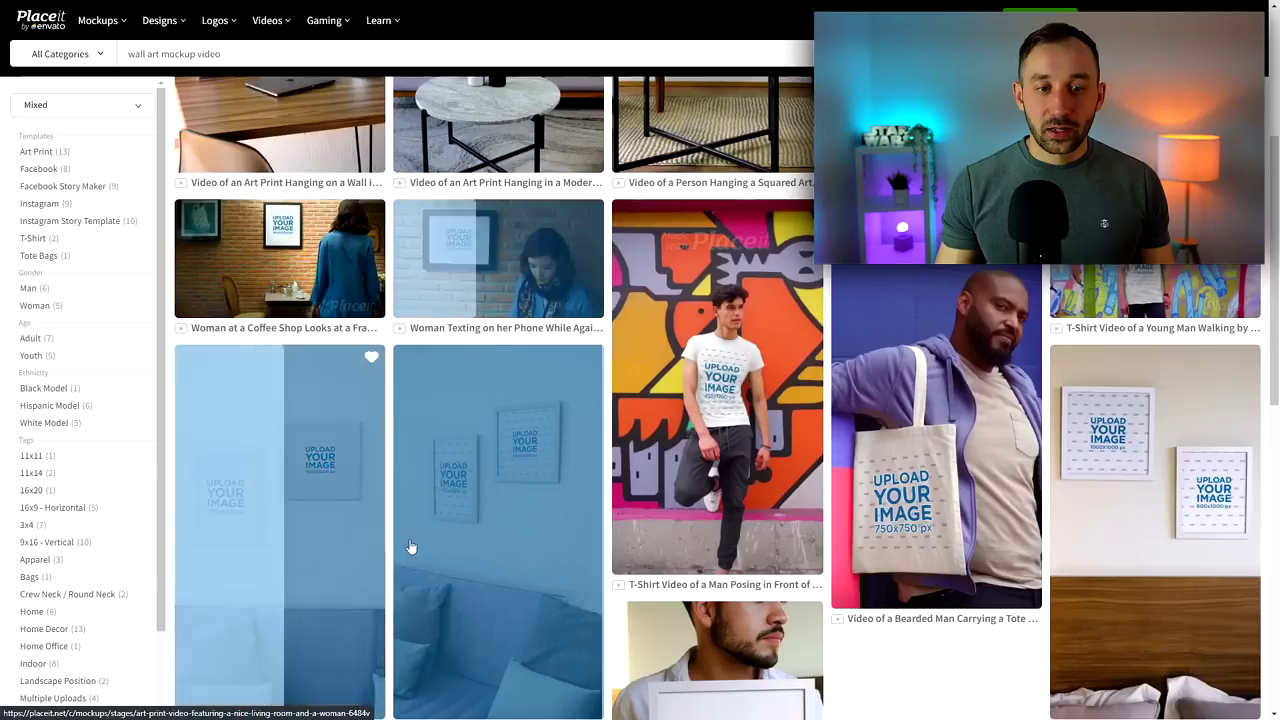
{"action": "scroll", "coordinate": [360, 517], "scroll_direction": "up", "scroll_amount": 3}
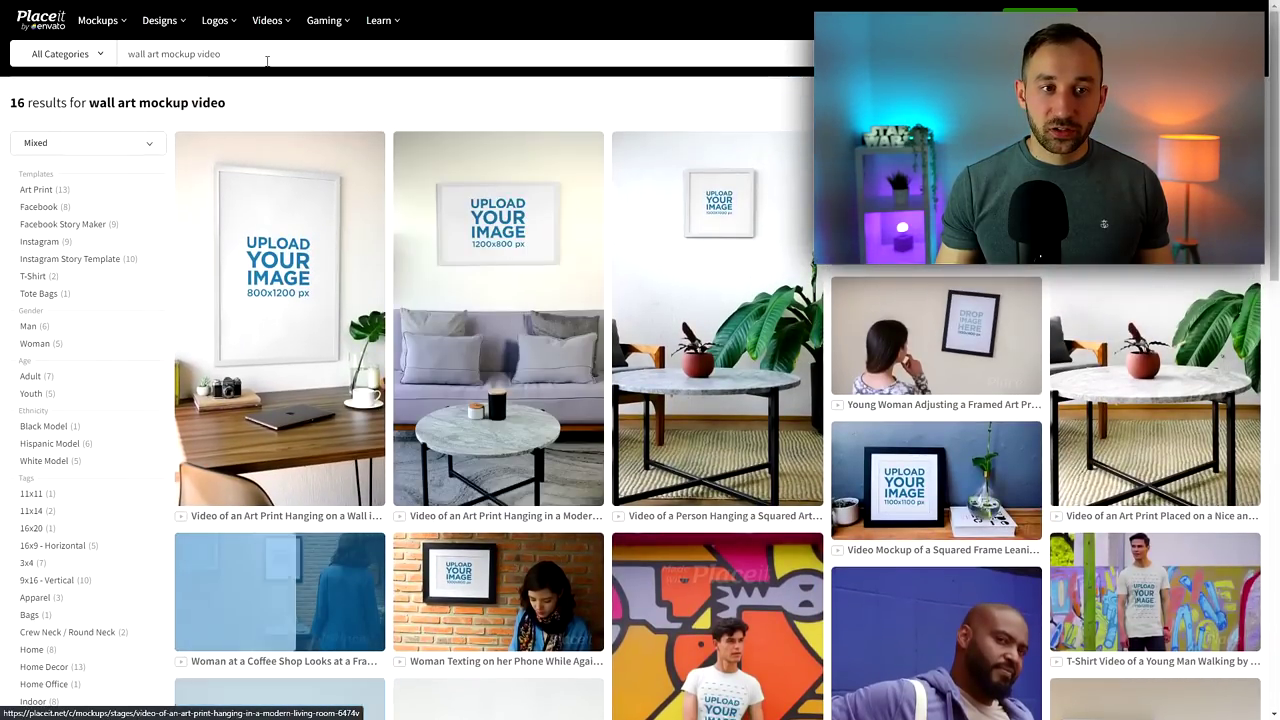
{"action": "double_click", "coordinate": [208, 54]}
{"action": "key", "text": "BackSpace"}
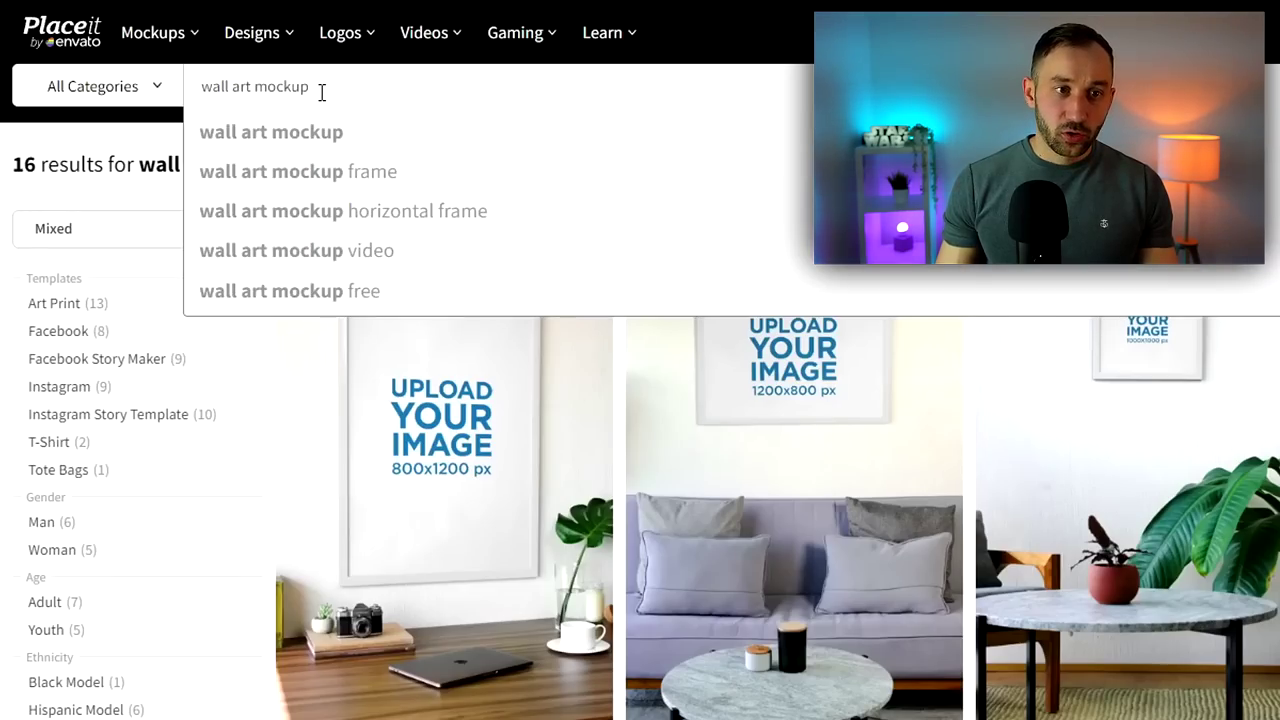
Choose the 'wall art mockup' search suggestion.
{"action": "left_click", "coordinate": [306, 135]}
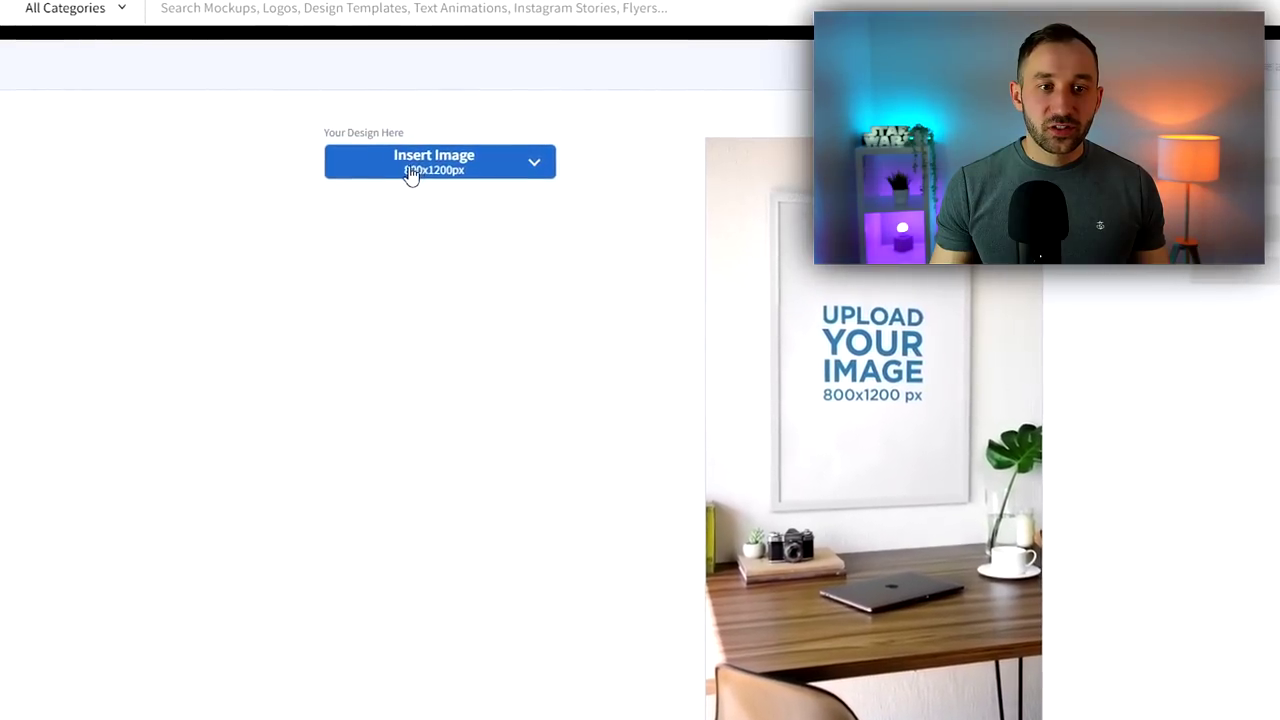
Upload and crop the Taj Mahal poster into the office wall video mockup, with audio off.
{"action": "left_click", "coordinate": [440, 170]}
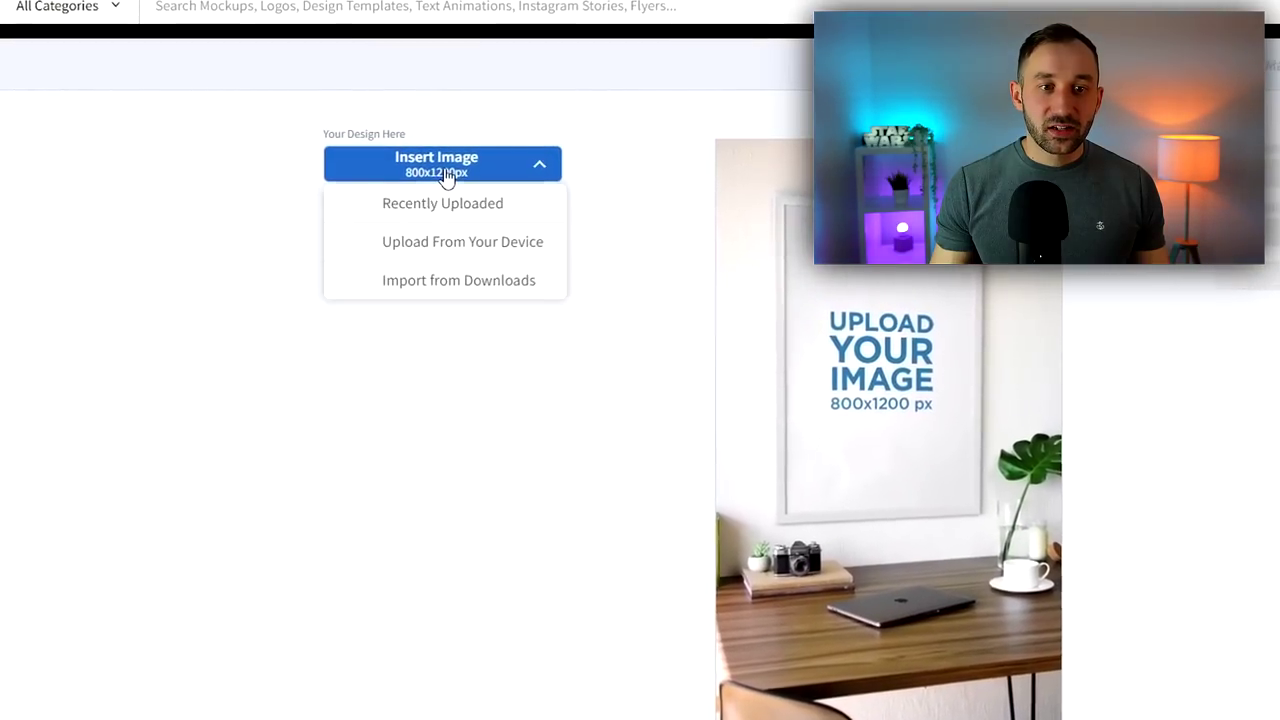
{"action": "left_click", "coordinate": [400, 242]}
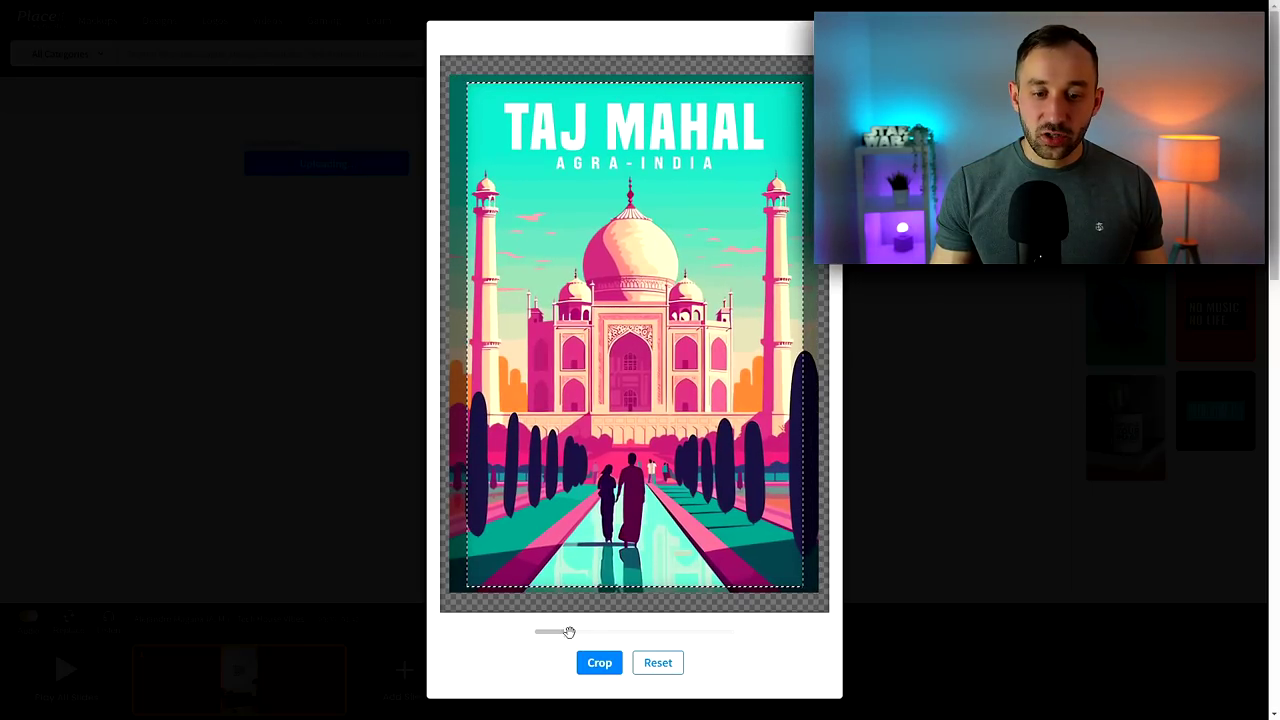
{"action": "left_click", "coordinate": [597, 664]}
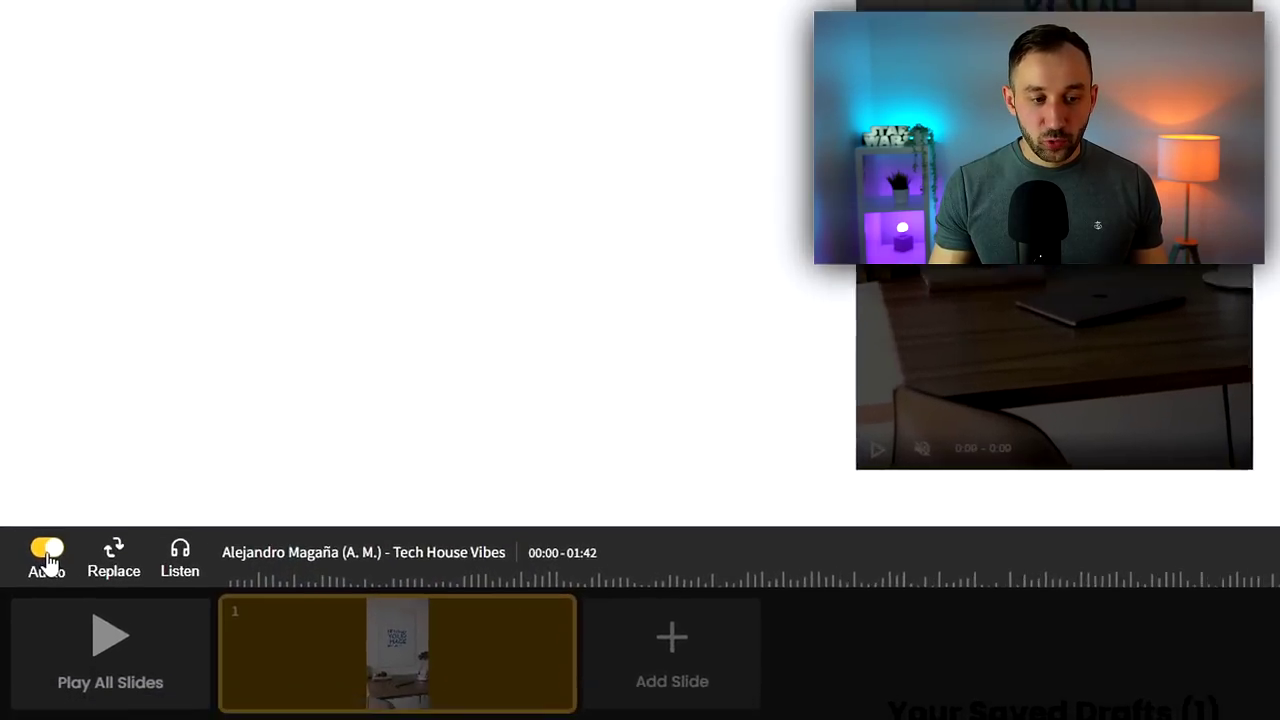
{"action": "left_click", "coordinate": [50, 563]}
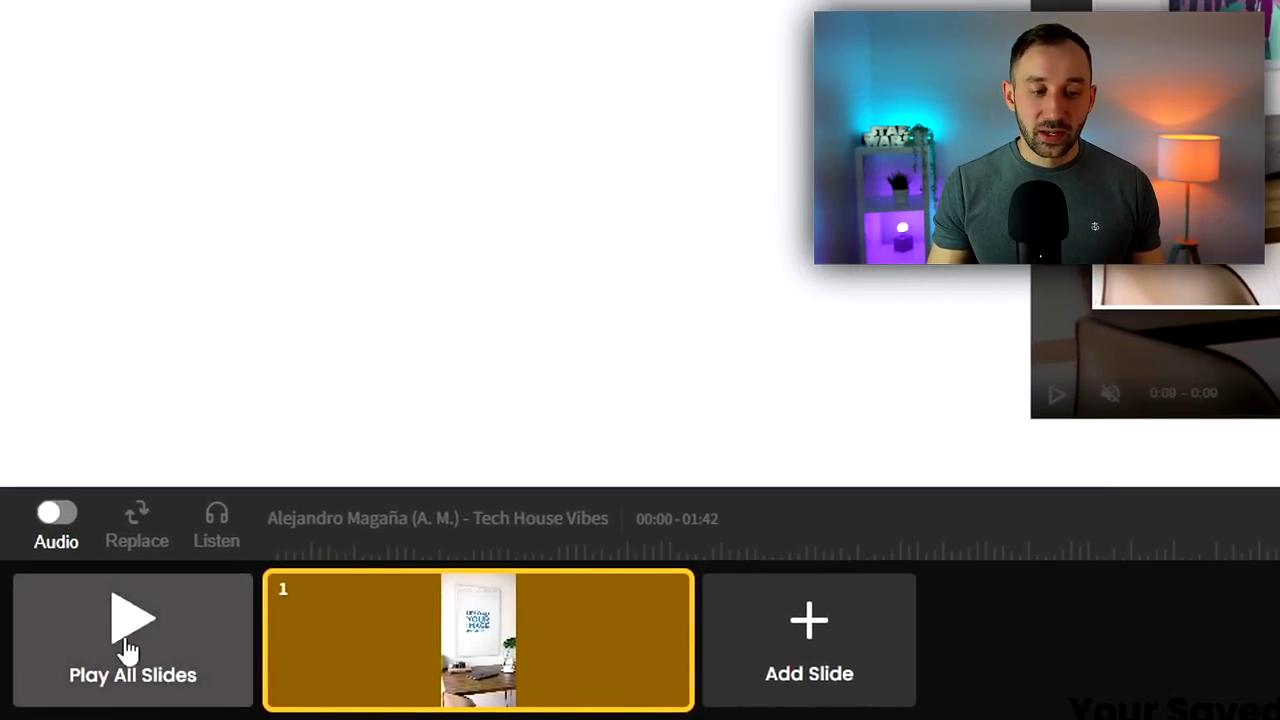
{"action": "left_click", "coordinate": [140, 648]}
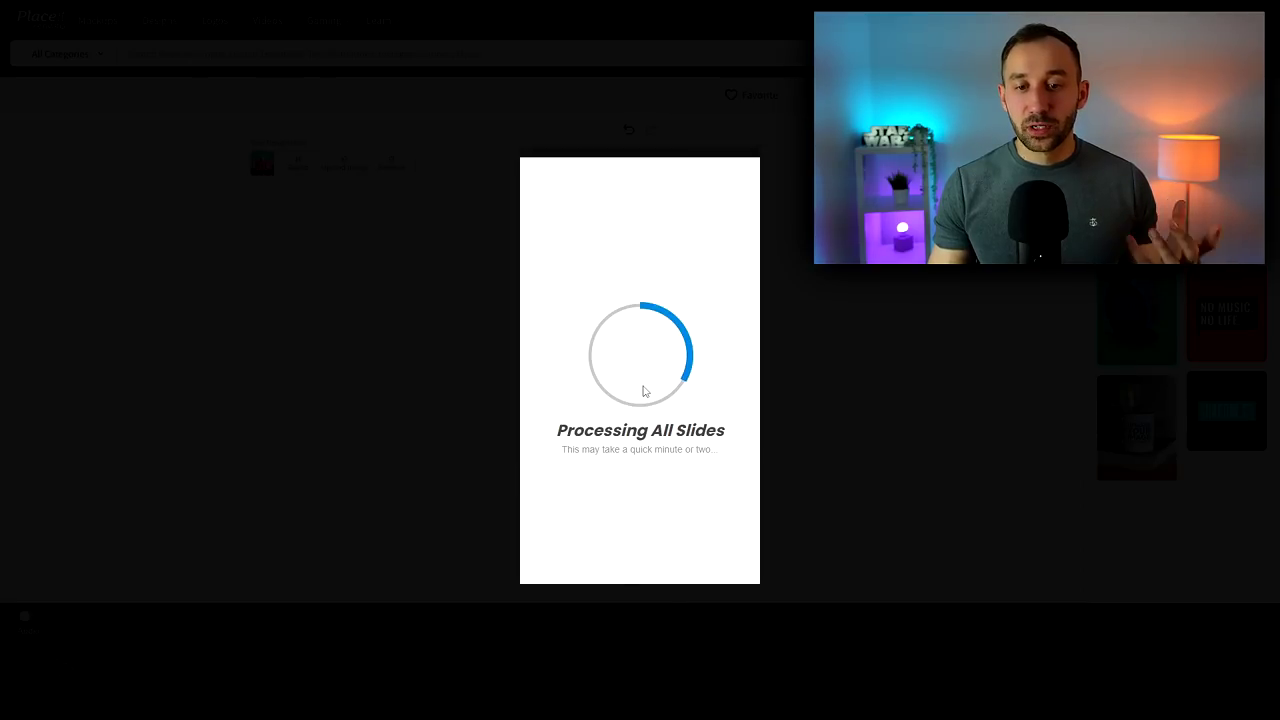
Play the rendered Taj Mahal video mockup preview and download it.
{"action": "left_click", "coordinate": [534, 571]}
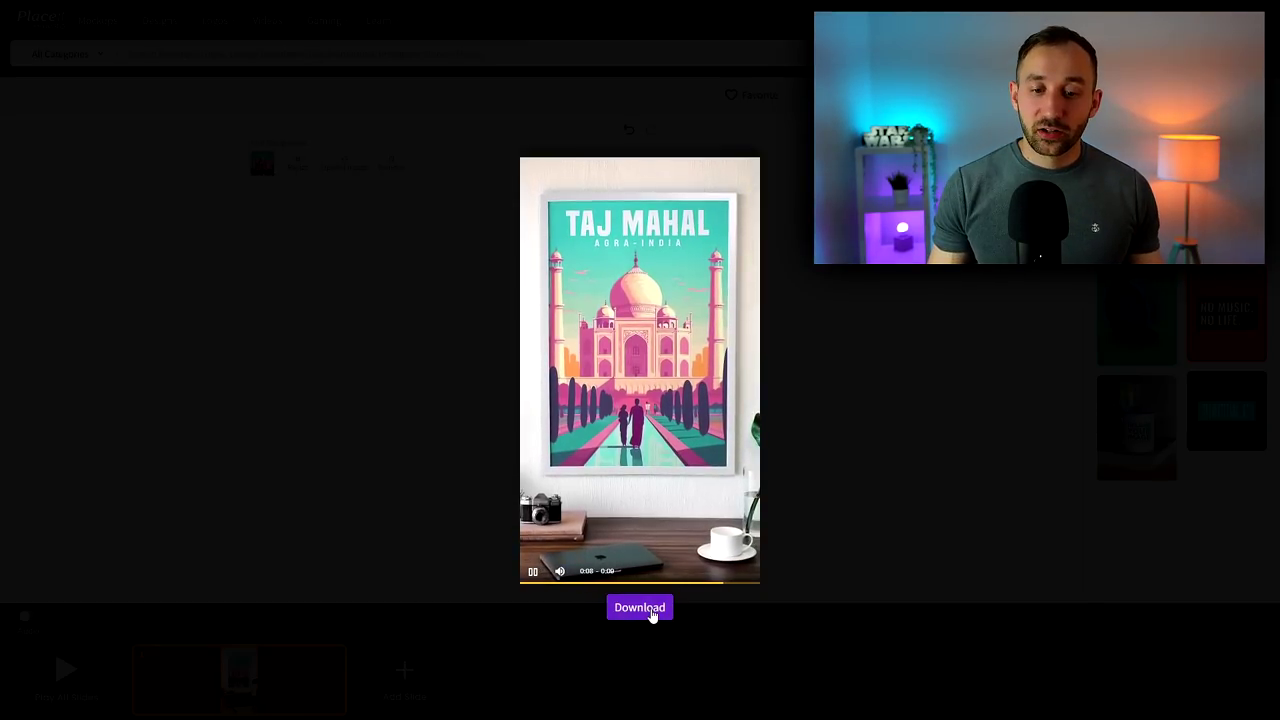
{"action": "left_click", "coordinate": [640, 608]}
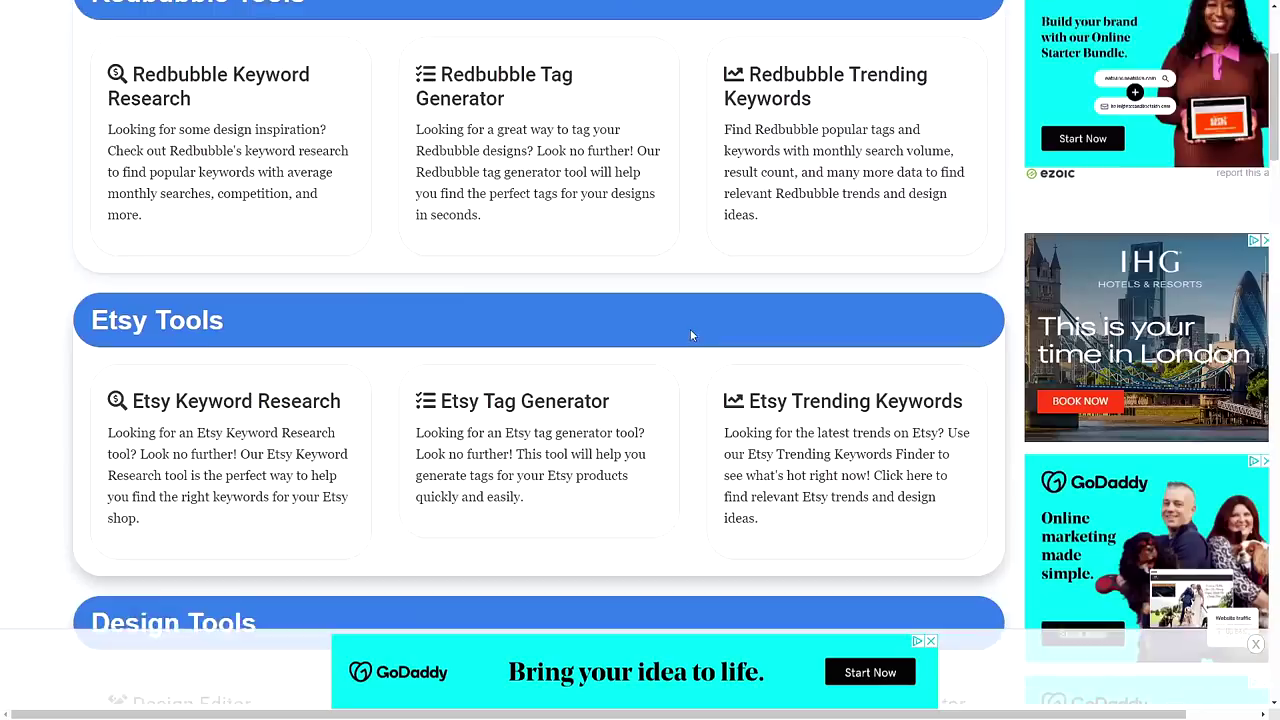
Open the Etsy Tag Generator and enter the keyword 'skull pillow cas'.
{"action": "left_click", "coordinate": [600, 340]}
{"action": "left_click", "coordinate": [155, 347]}
{"action": "type", "text": "skull pil"}
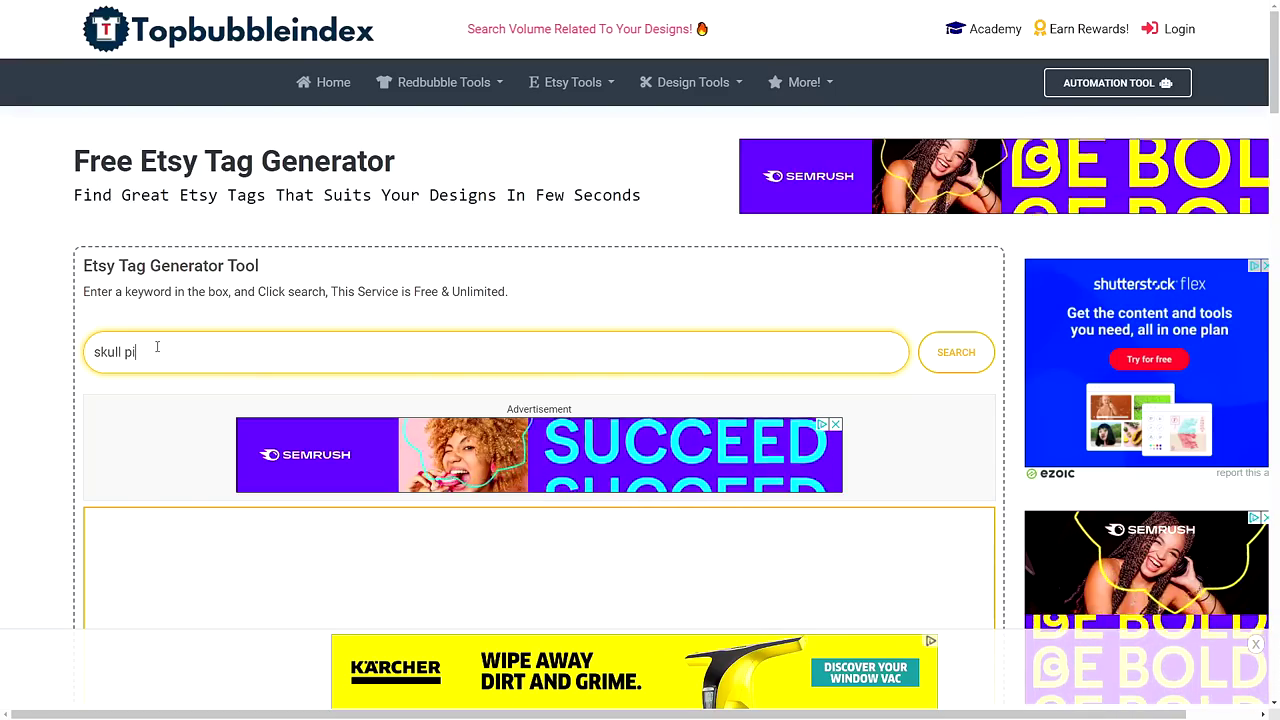
{"action": "type", "text": "low cas"}
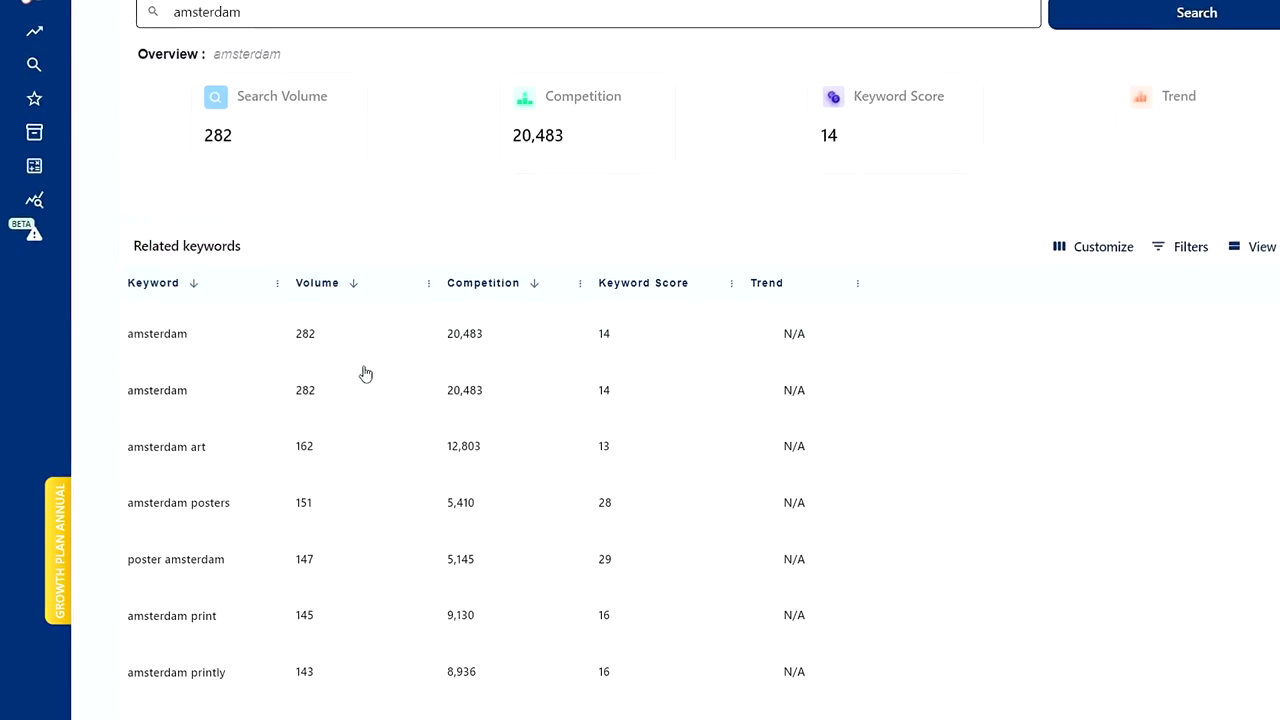
Scroll through Everbee's related keywords for amsterdam (282 volume, 20,483 competition, score 14).
{"action": "scroll", "coordinate": [363, 369], "scroll_direction": "down", "scroll_amount": 2}
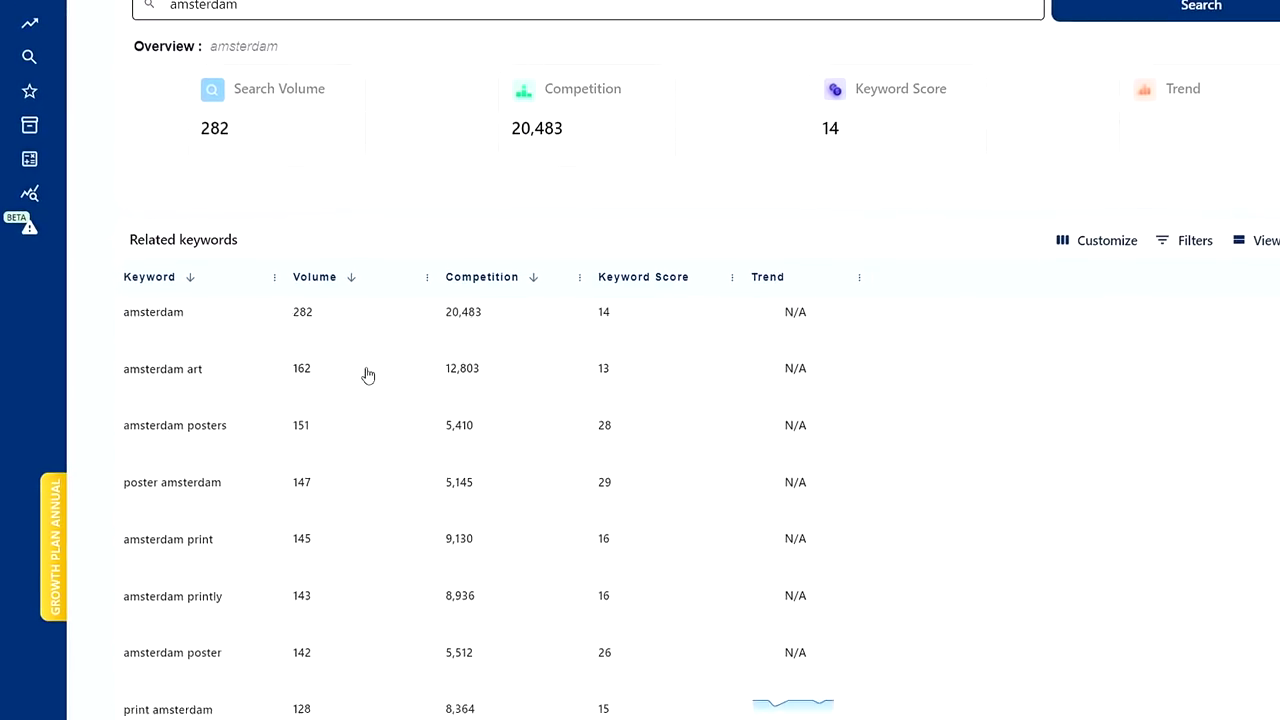
{"action": "scroll", "coordinate": [363, 369], "scroll_direction": "down", "scroll_amount": 3}
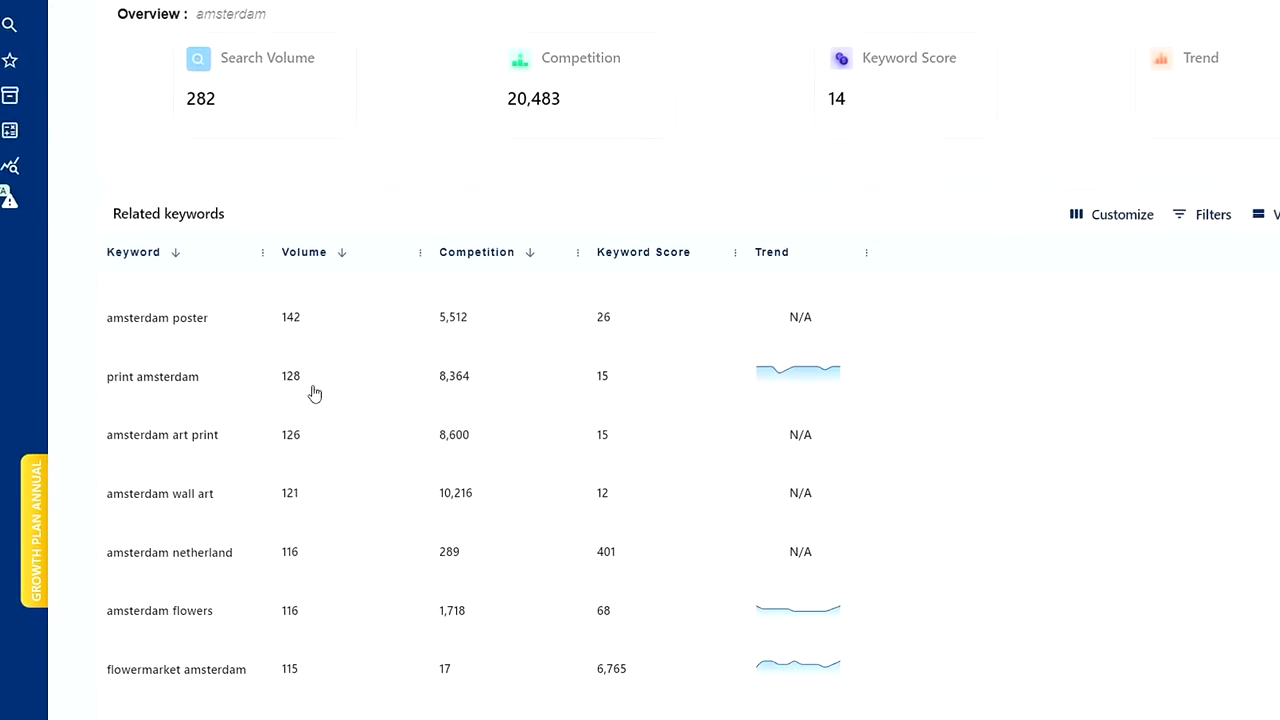
{"action": "scroll", "coordinate": [209, 547], "scroll_direction": "down", "scroll_amount": 2}
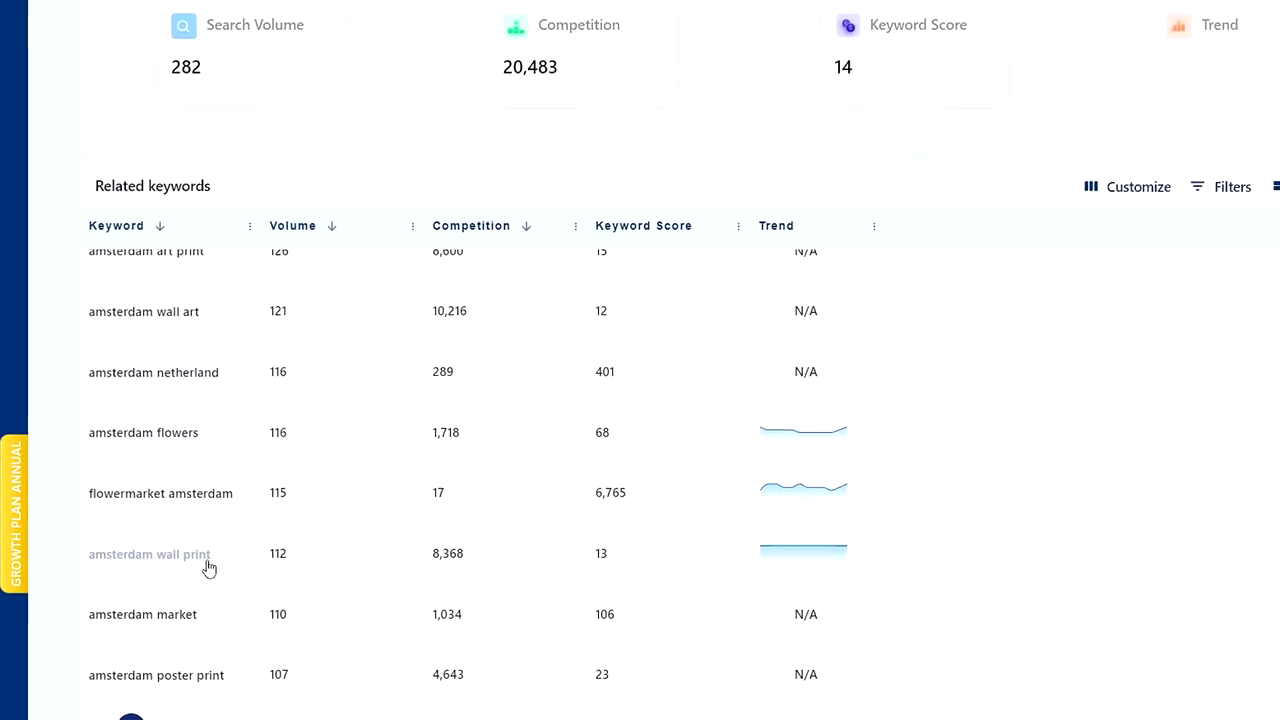